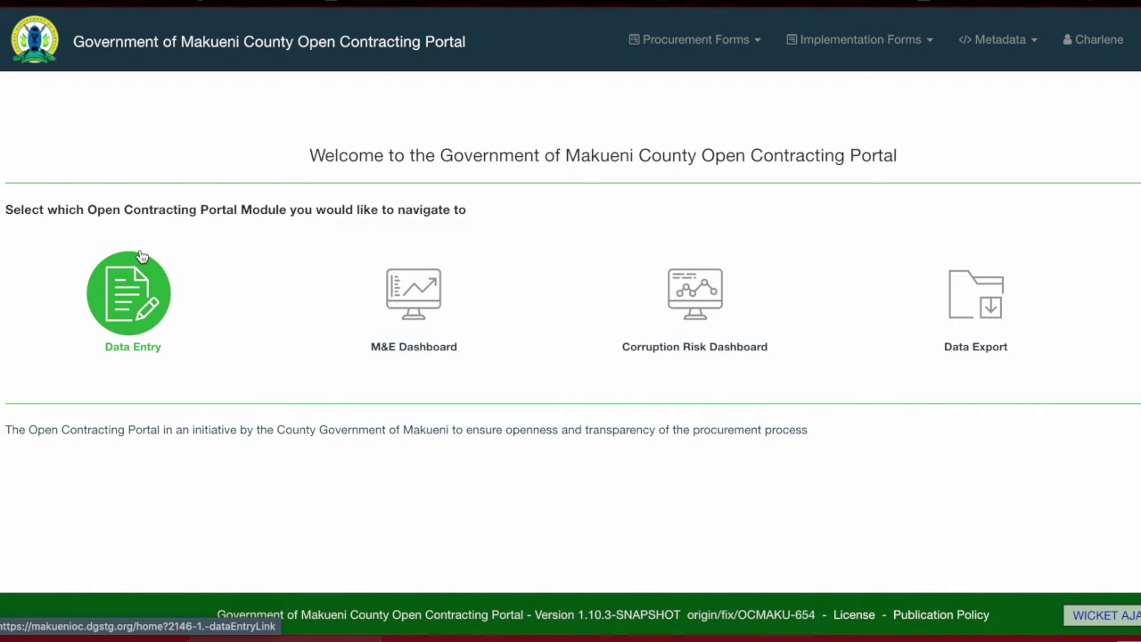
Browse the M&E dashboard, the Corruption Risk Dashboard and the Data Export module.
{"action": "left_click", "coordinate": [405, 286]}
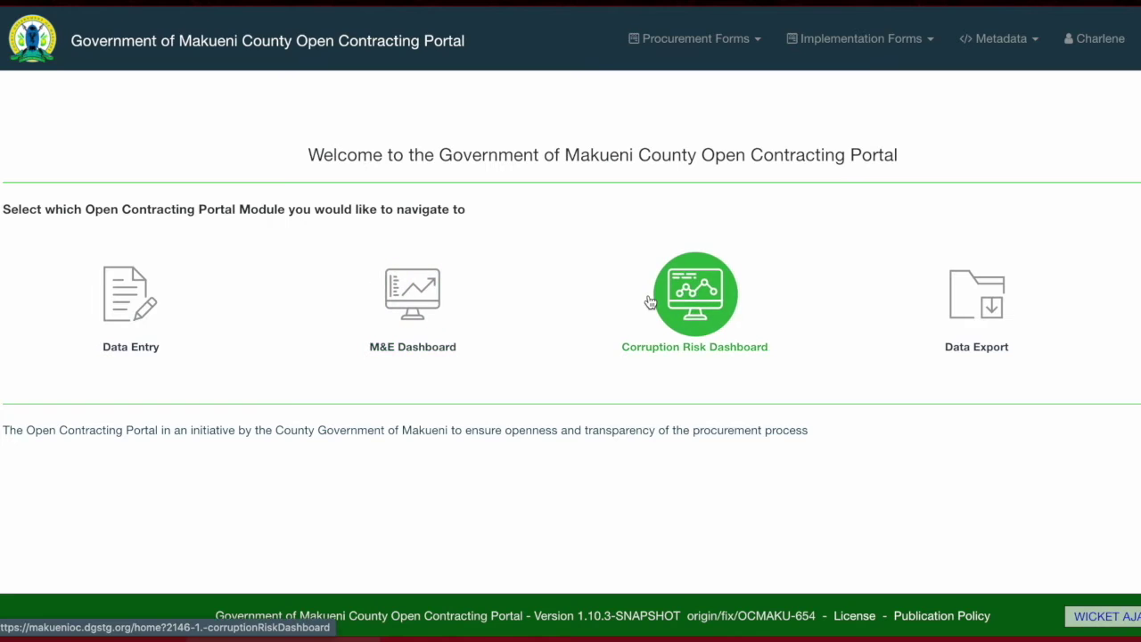
{"action": "left_click", "coordinate": [651, 303]}
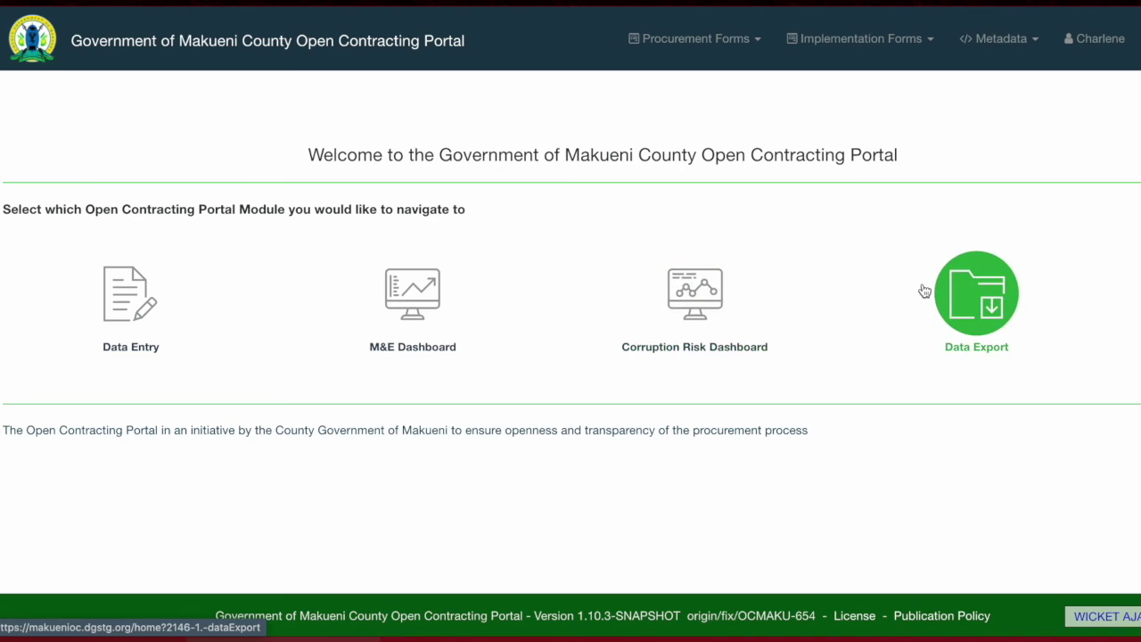
{"action": "left_click", "coordinate": [924, 292]}
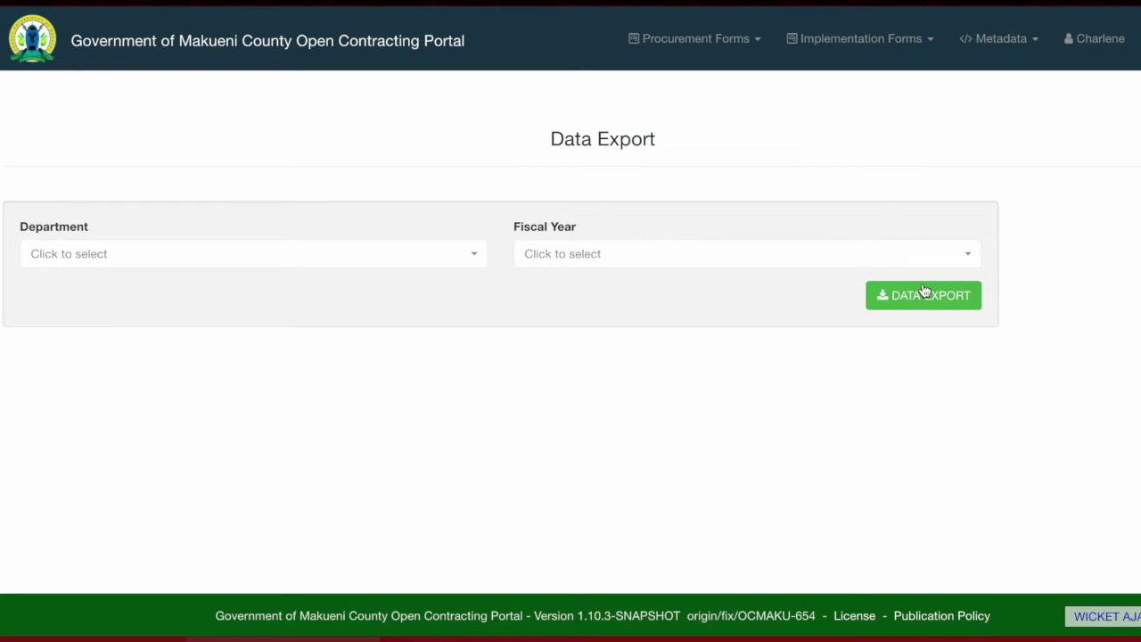
Set the data export to the Gender, Children, Culture and Social Services department for fiscal year 2019/2020.
{"action": "left_click", "coordinate": [389, 258]}
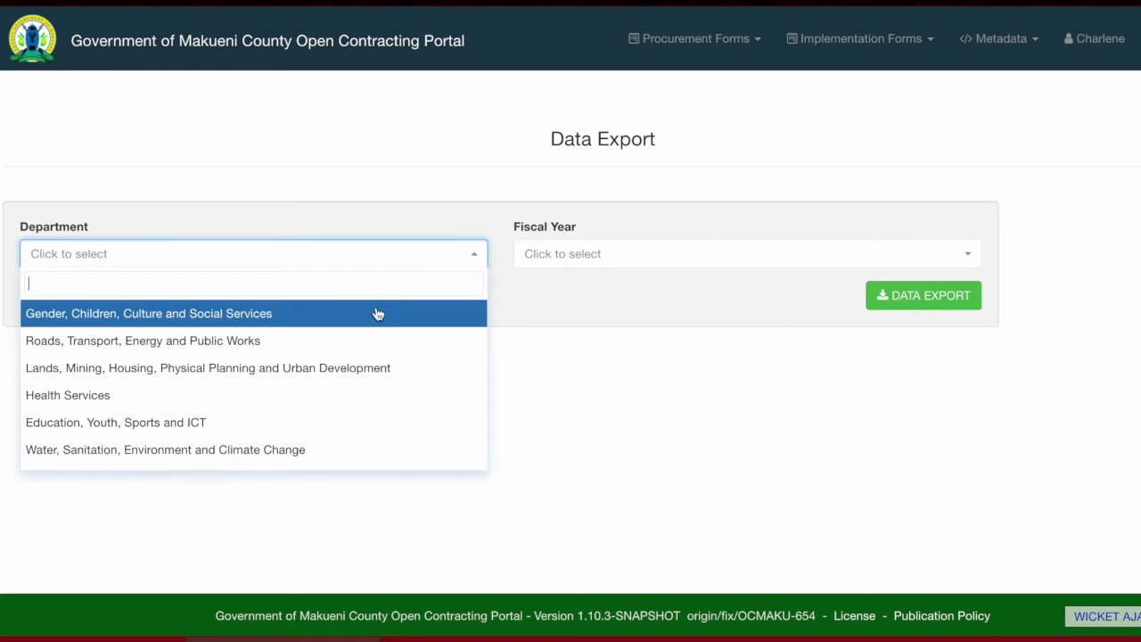
{"action": "left_click", "coordinate": [378, 314]}
{"action": "left_click", "coordinate": [626, 260]}
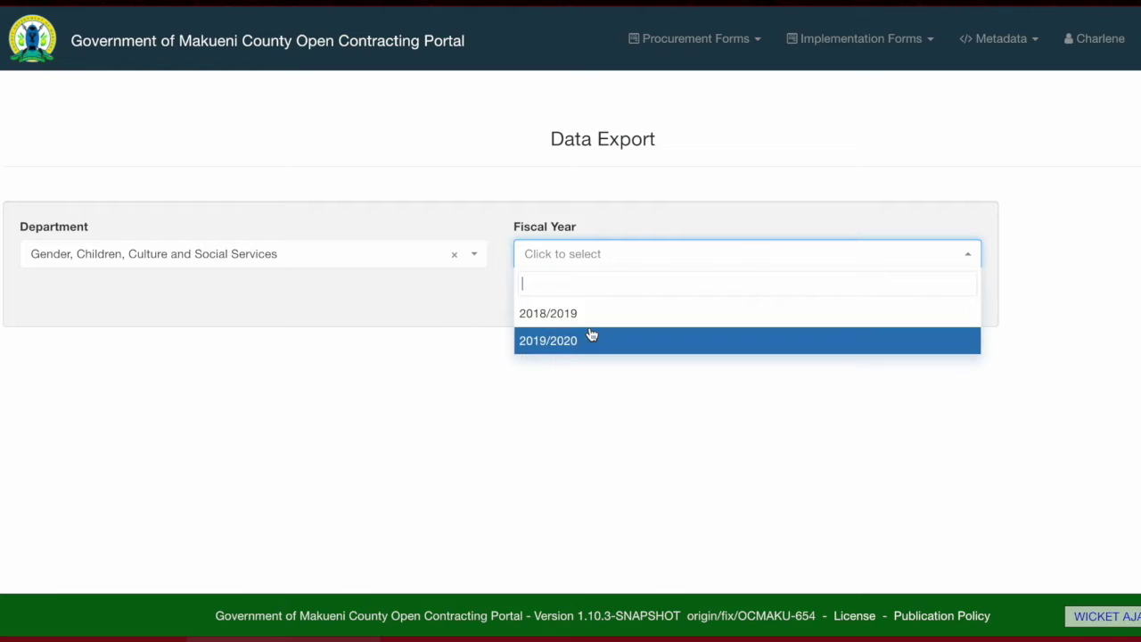
{"action": "left_click", "coordinate": [590, 337]}
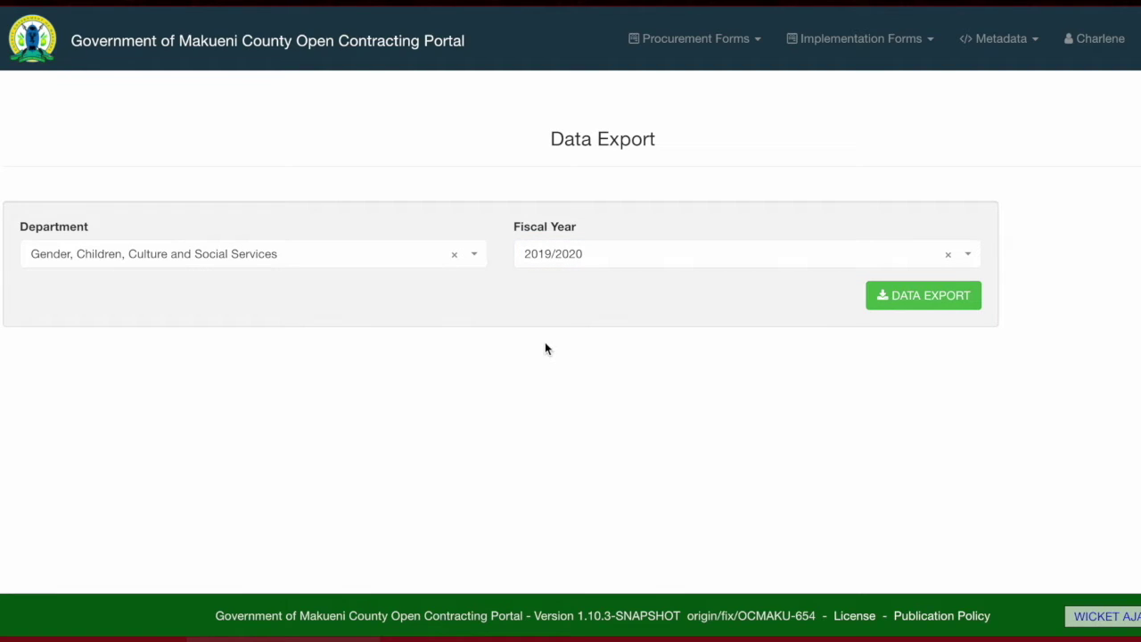
Return to the portal home page and look through the procurement and implementation form lists.
{"action": "left_click", "coordinate": [234, 50]}
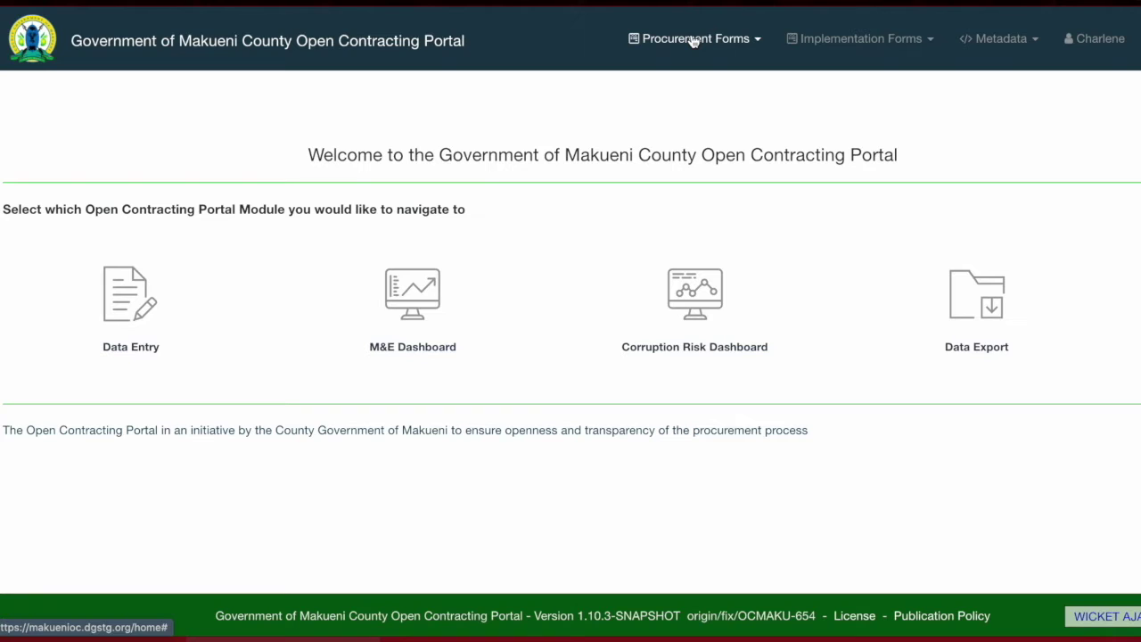
{"action": "left_click", "coordinate": [693, 40]}
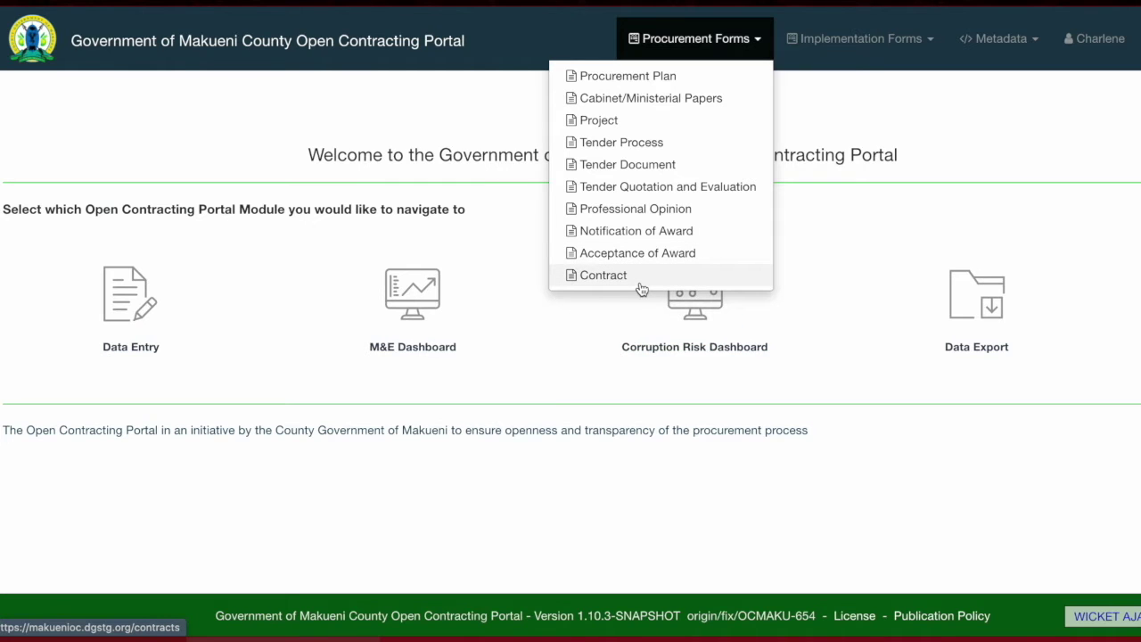
{"action": "left_click", "coordinate": [945, 163]}
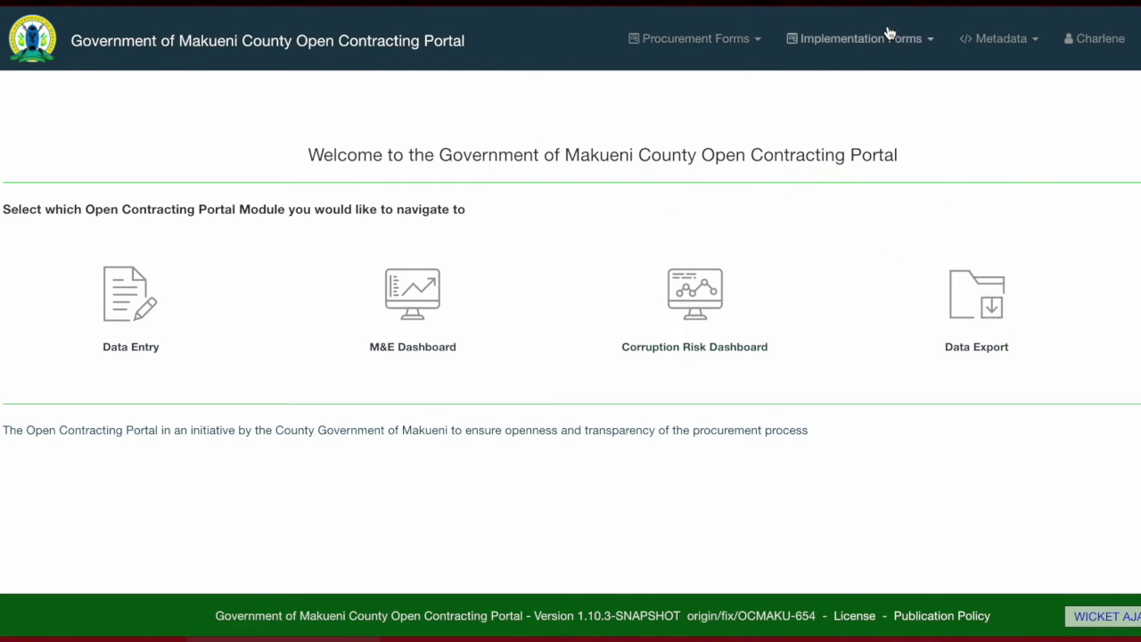
{"action": "left_click", "coordinate": [888, 43]}
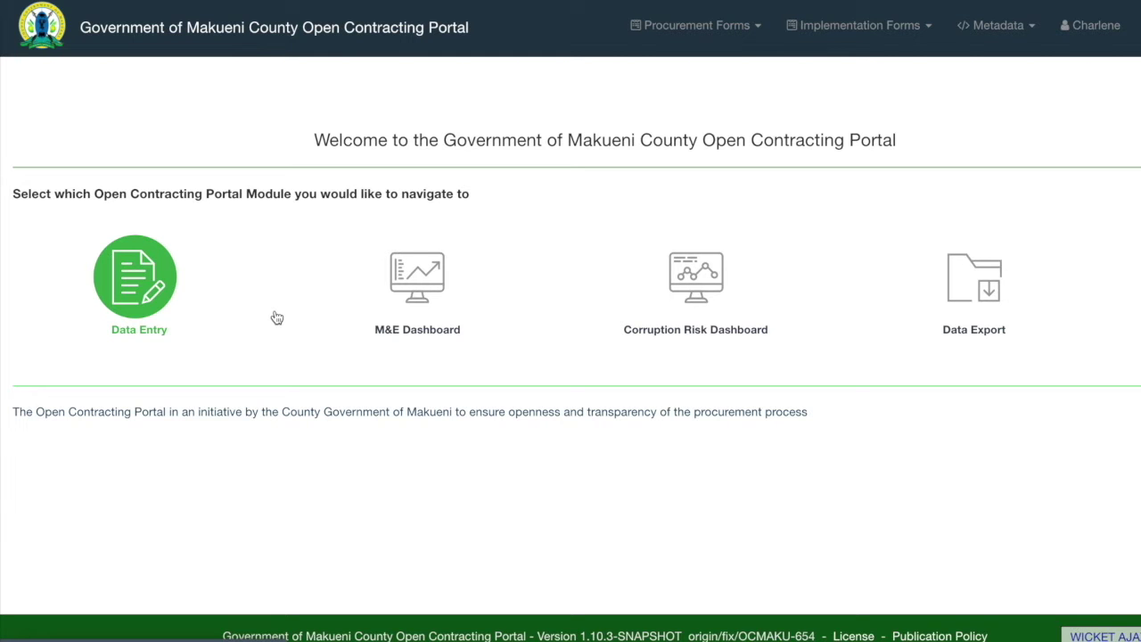
Open Data Entry and switch the procurement plans overview to 2018/2019.
{"action": "left_click", "coordinate": [140, 299]}
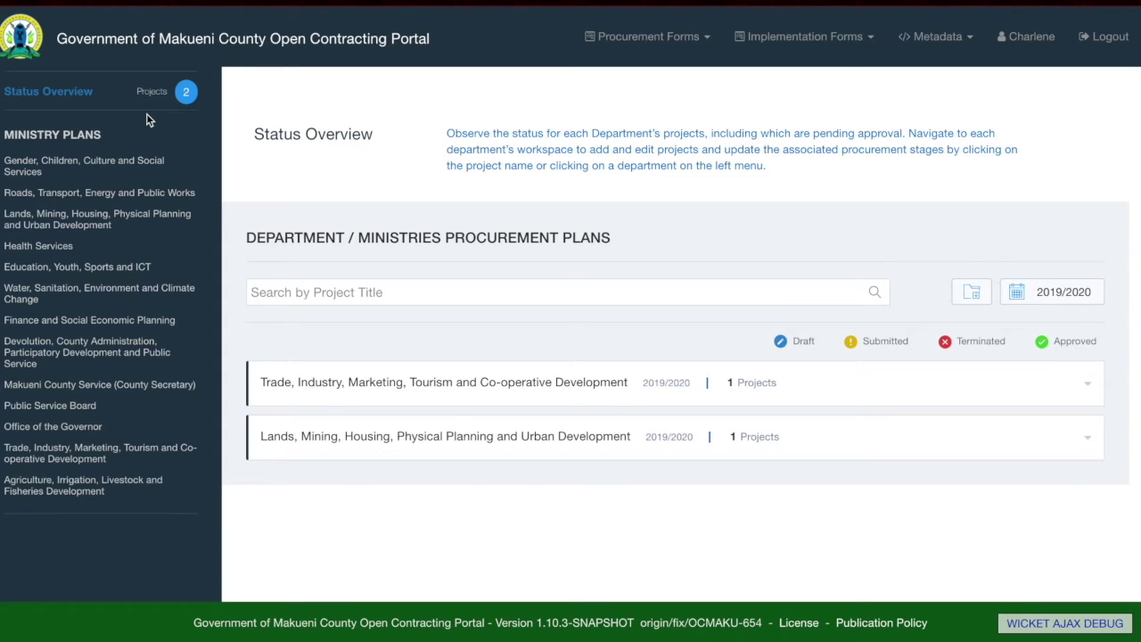
{"action": "left_click", "coordinate": [1086, 303]}
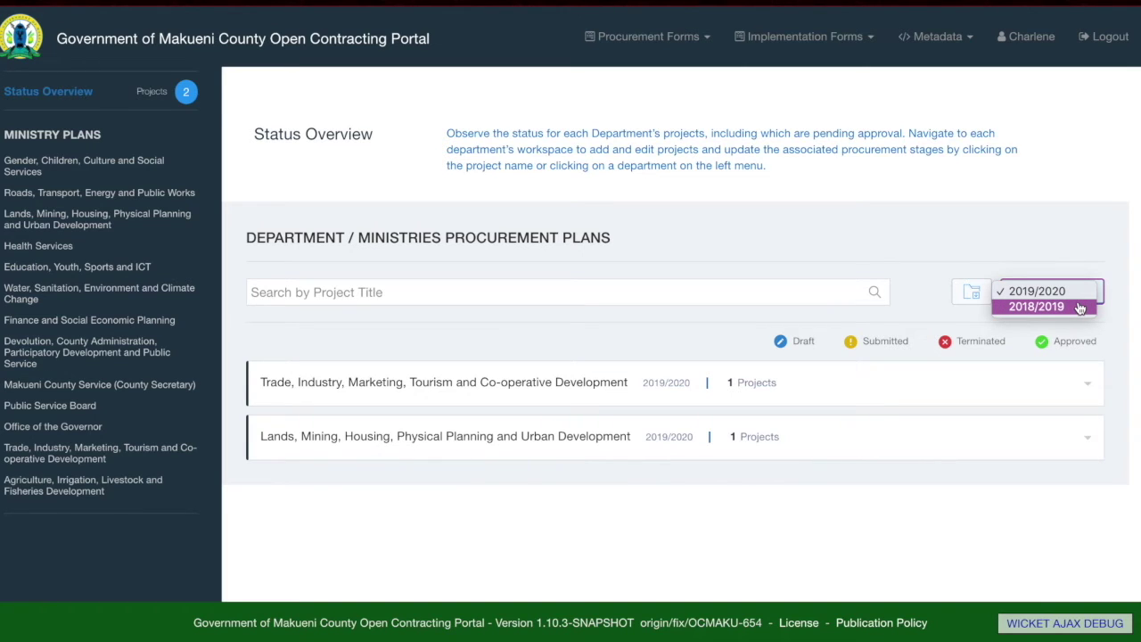
{"action": "left_click", "coordinate": [1079, 307]}
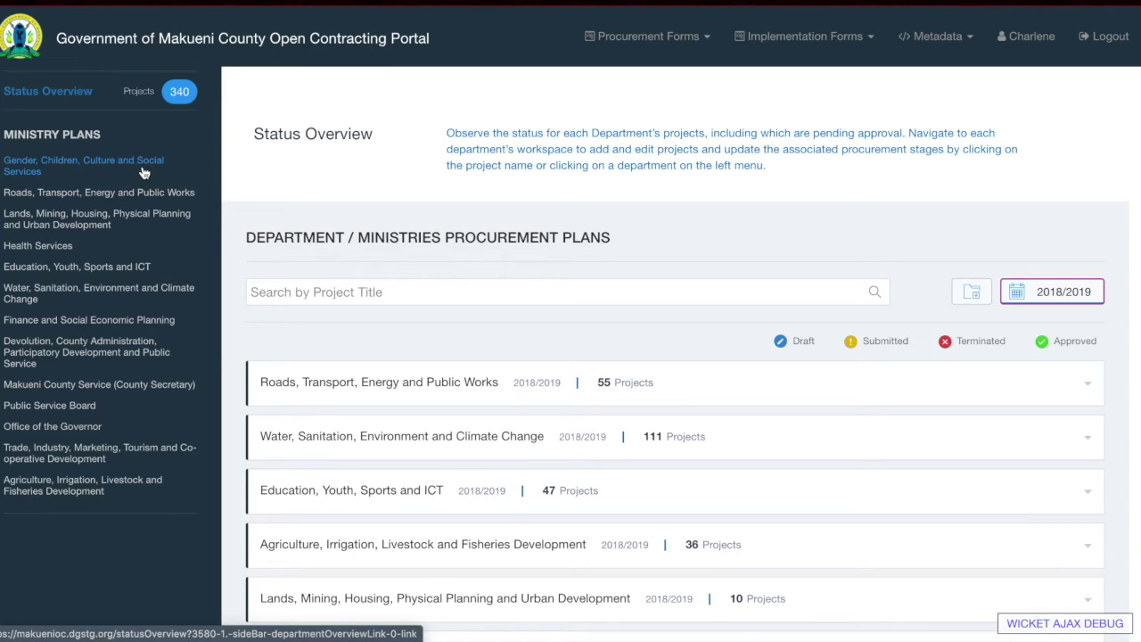
{"action": "left_click", "coordinate": [148, 169]}
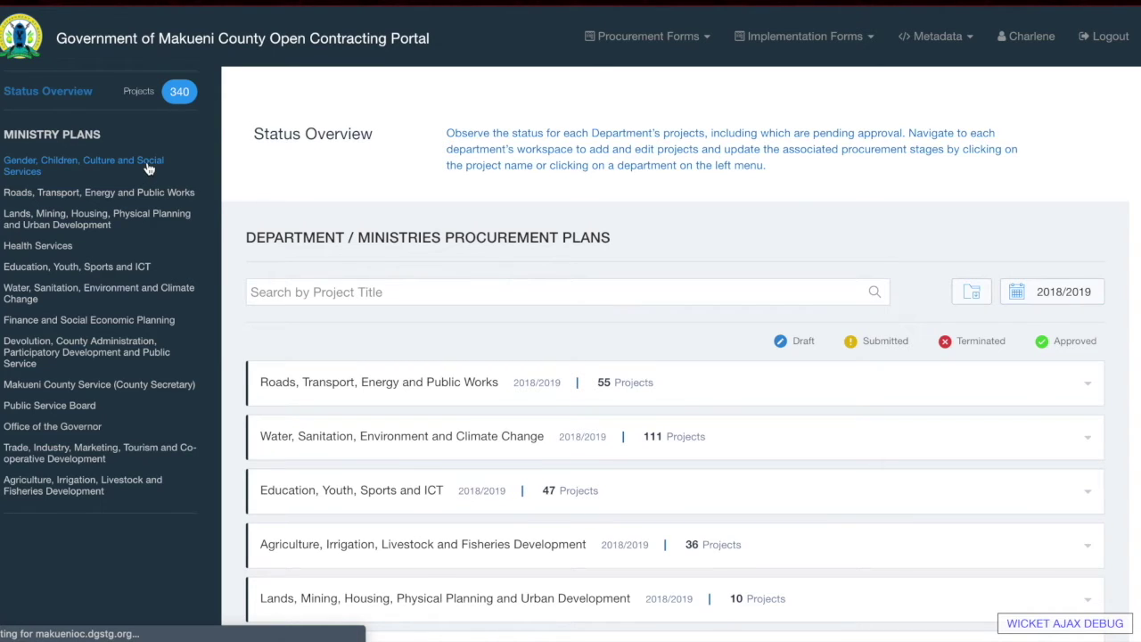
{"action": "scroll", "coordinate": [503, 296], "scroll_direction": "down", "scroll_amount": 3}
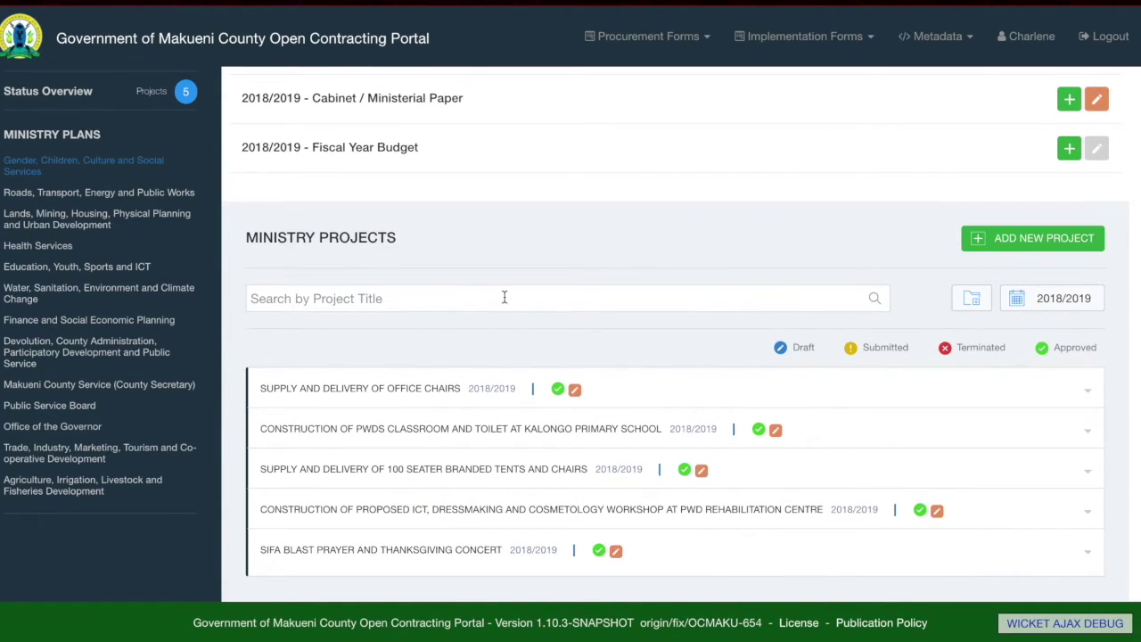
{"action": "scroll", "coordinate": [504, 297], "scroll_direction": "up", "scroll_amount": 3}
{"action": "left_click", "coordinate": [48, 91]}
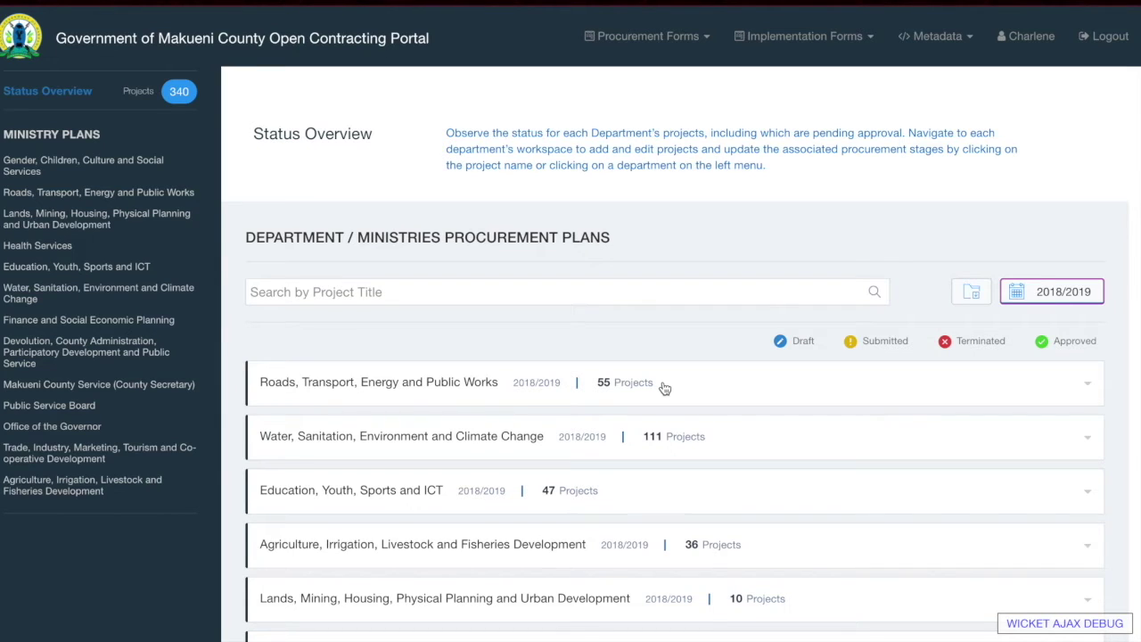
Expand the Roads, Transport, Energy and Public Works row to list its 55 projects and their stage statuses.
{"action": "left_click", "coordinate": [494, 389]}
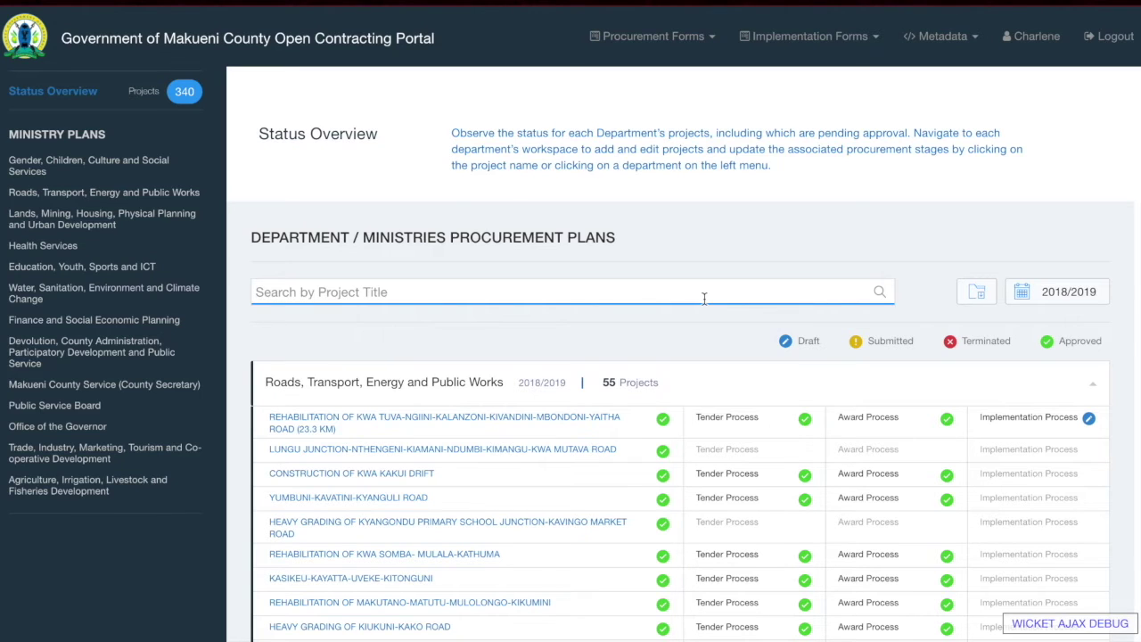
Search project titles for 'Tuva' and review the matching Health Services and Water, Sanitation projects.
{"action": "type", "text": "Tuva"}
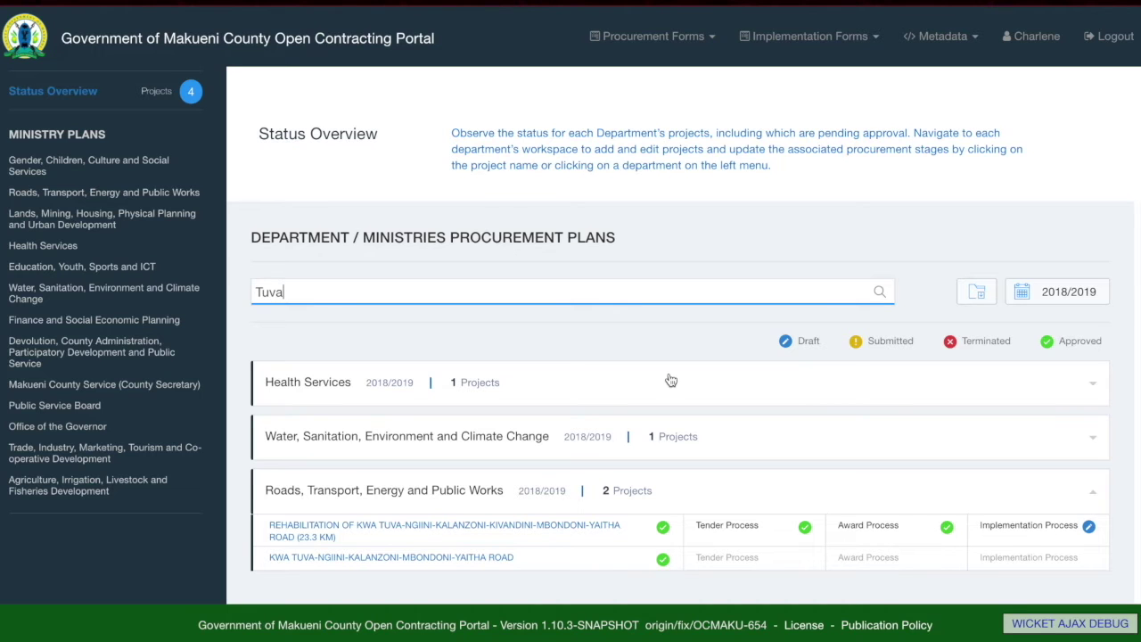
{"action": "left_click", "coordinate": [423, 382]}
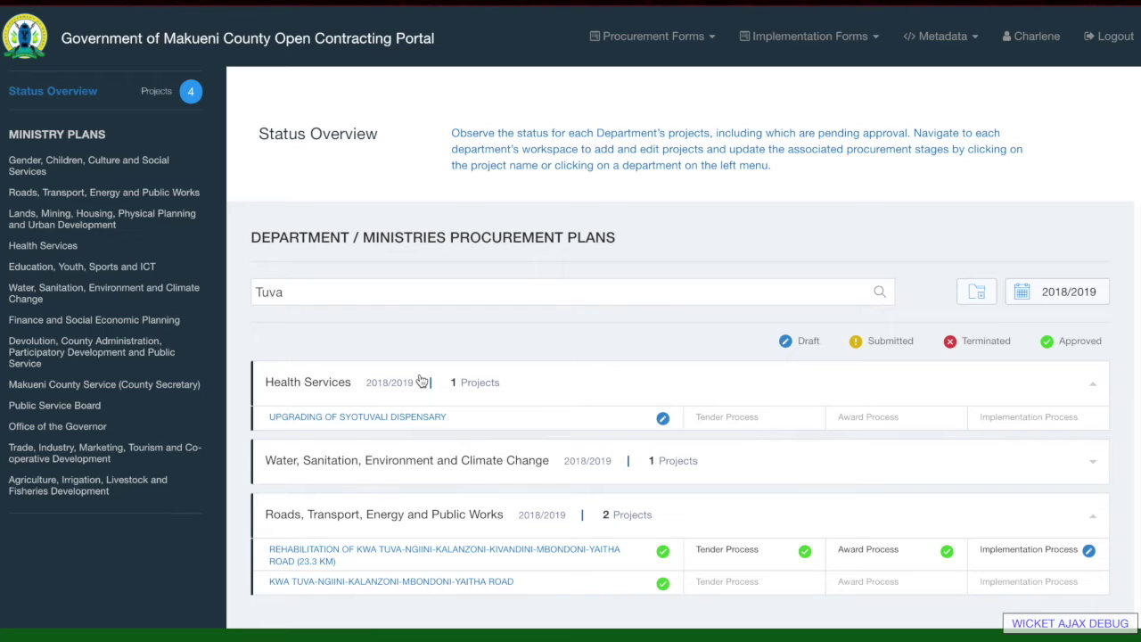
{"action": "left_click", "coordinate": [417, 458]}
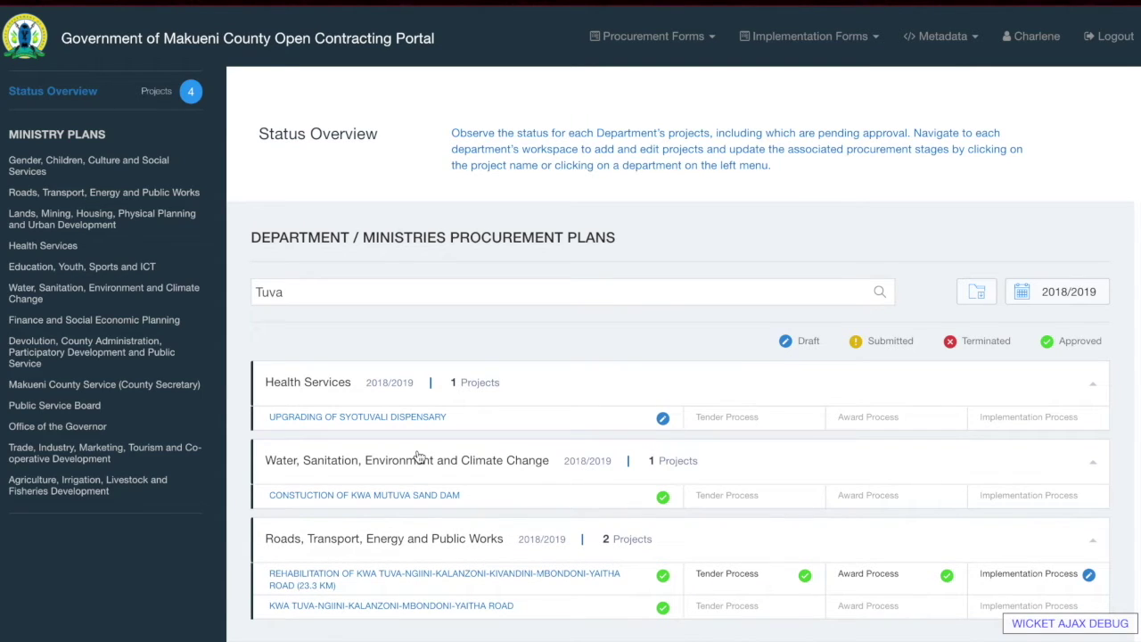
{"action": "left_click", "coordinate": [418, 456]}
{"action": "scroll", "coordinate": [398, 535], "scroll_direction": "down", "scroll_amount": 1}
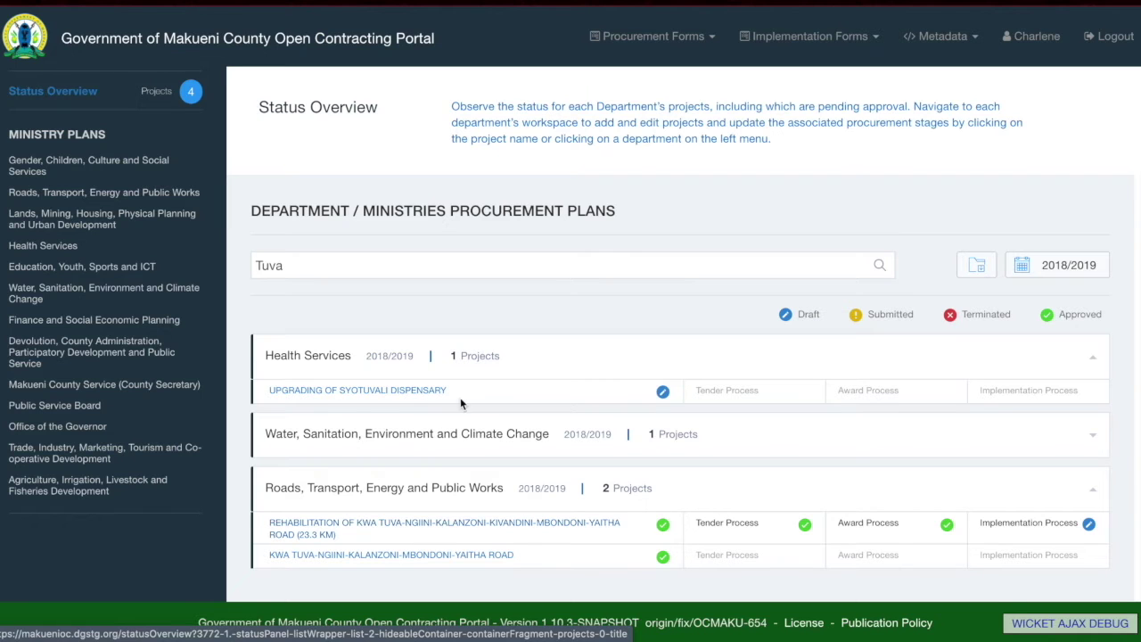
{"action": "left_click", "coordinate": [483, 373]}
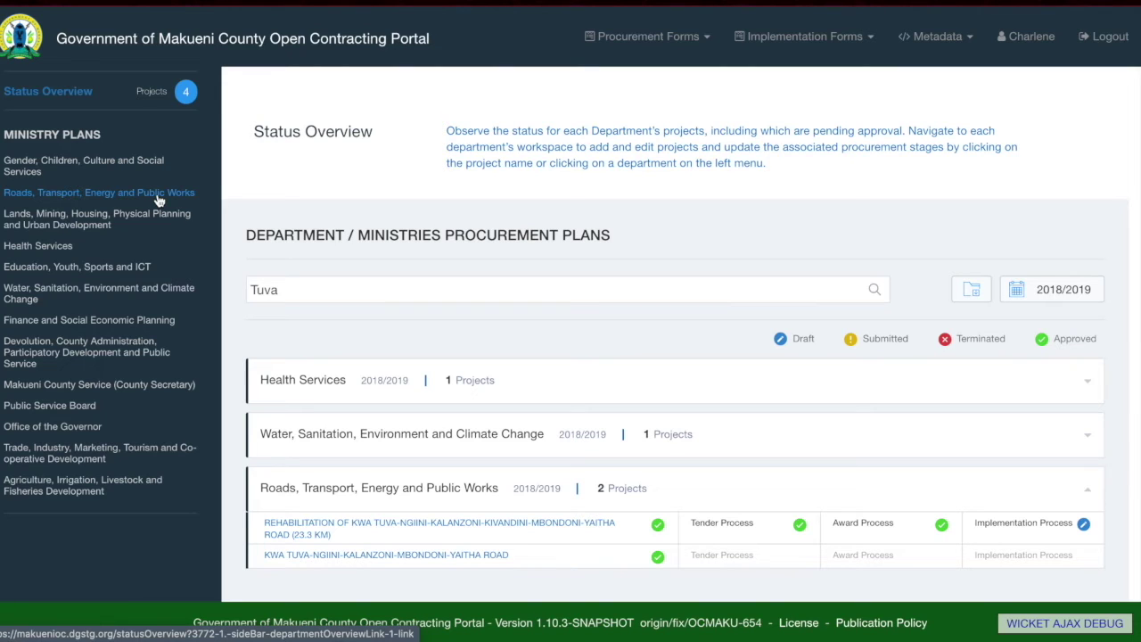
{"action": "left_click", "coordinate": [159, 200]}
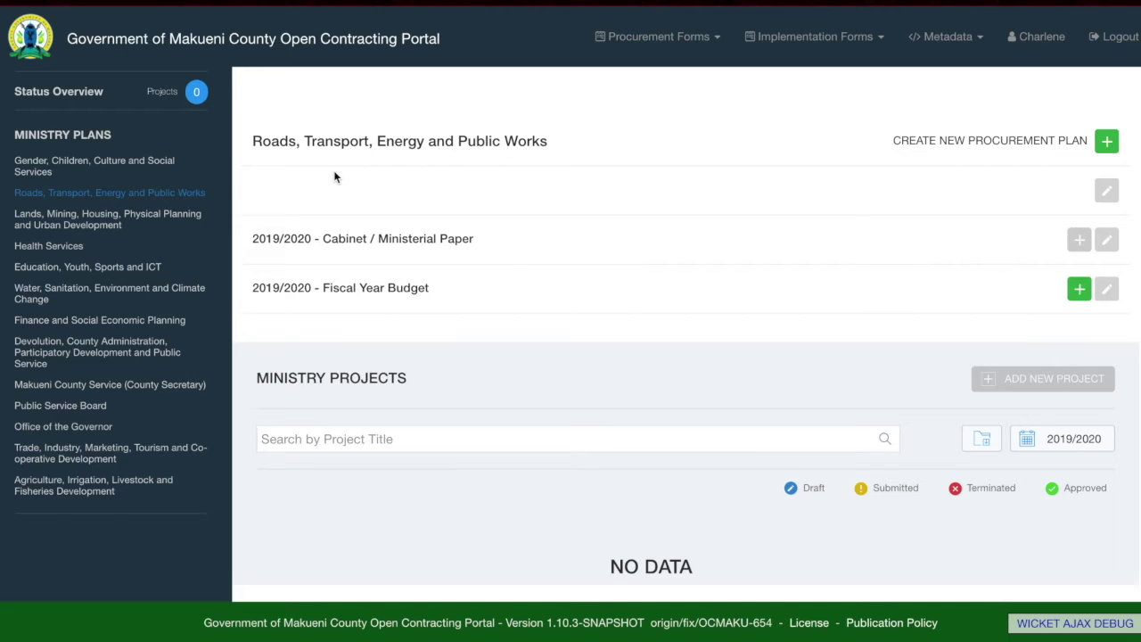
Create a new blank 2019/2020 procurement plan for Roads, Transport, Energy and Public Works.
{"action": "left_click", "coordinate": [1105, 150]}
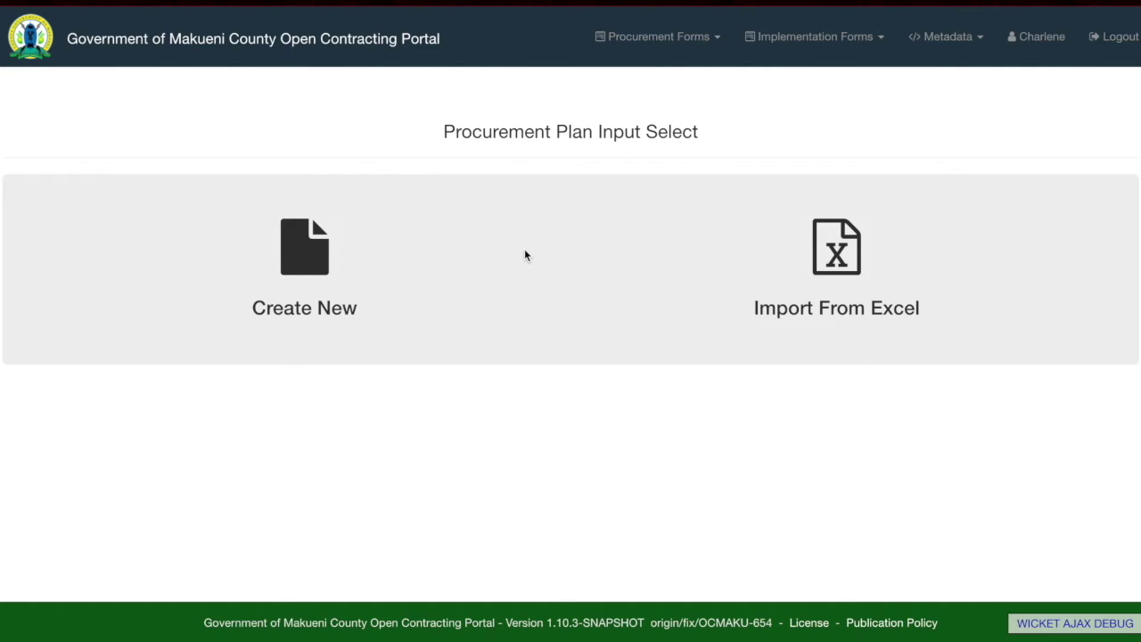
{"action": "left_click", "coordinate": [306, 258]}
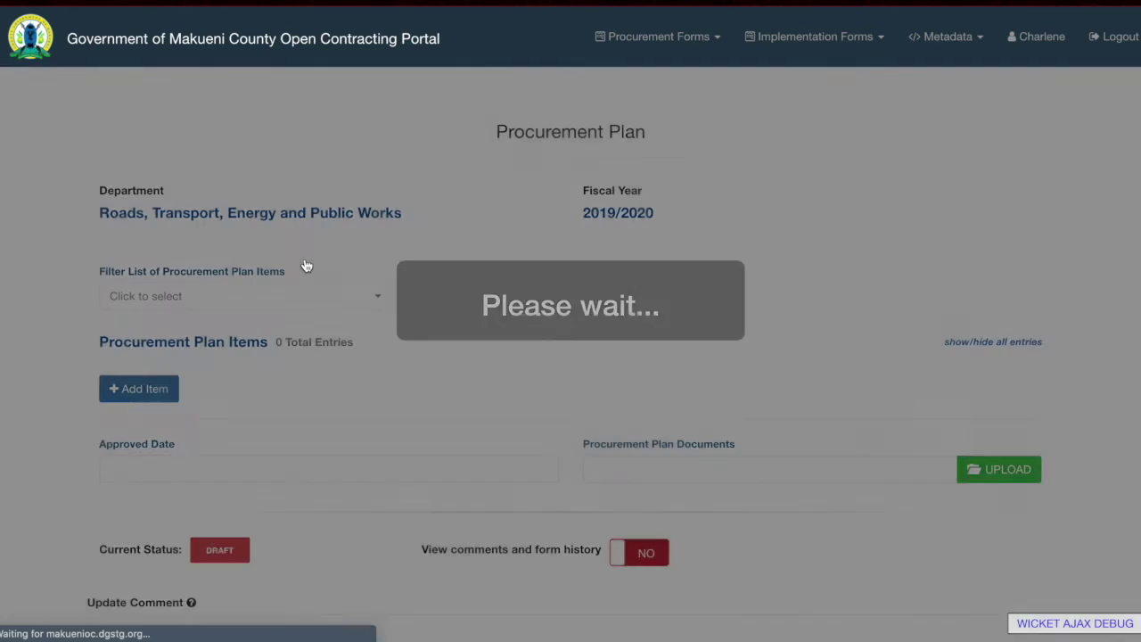
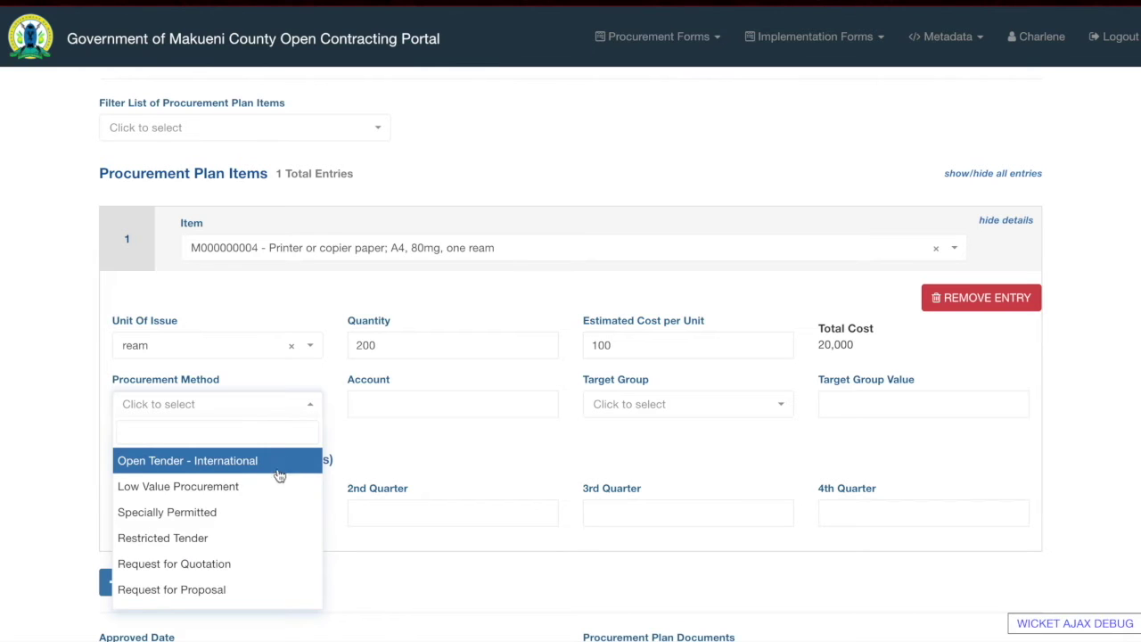
{"action": "left_click", "coordinate": [254, 513]}
{"action": "left_click", "coordinate": [358, 404]}
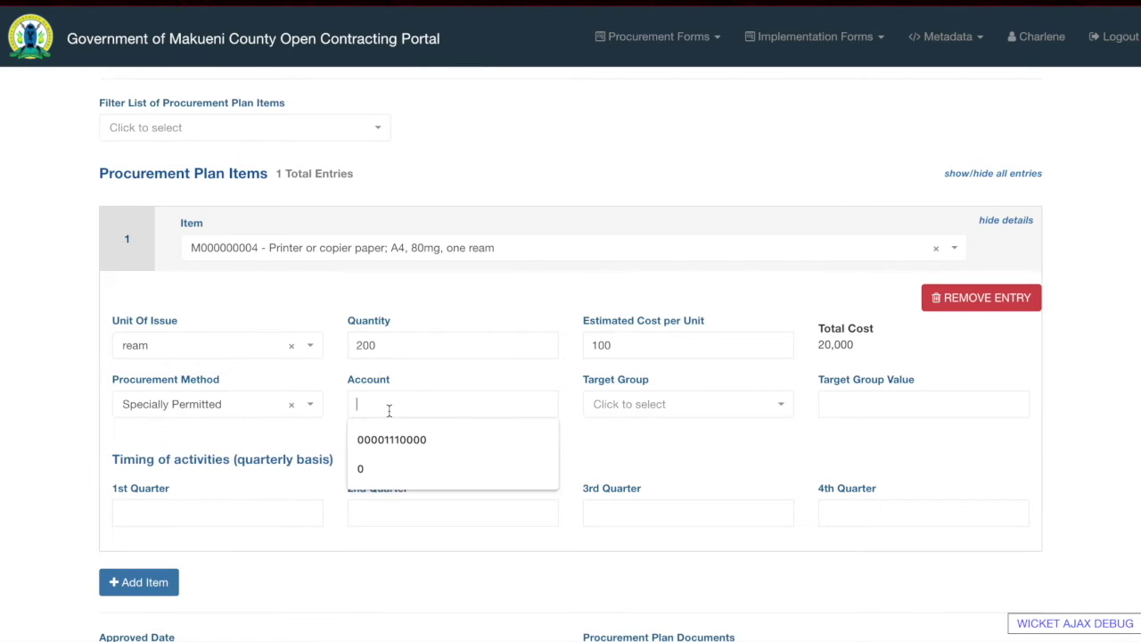
{"action": "left_click", "coordinate": [392, 438]}
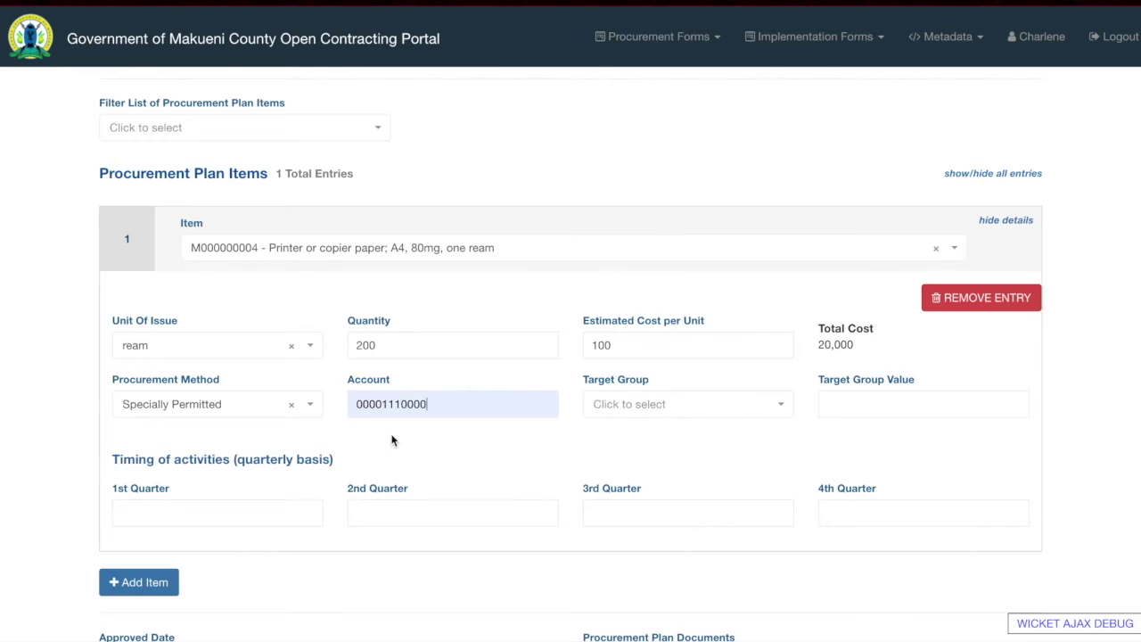
{"action": "left_click", "coordinate": [661, 415]}
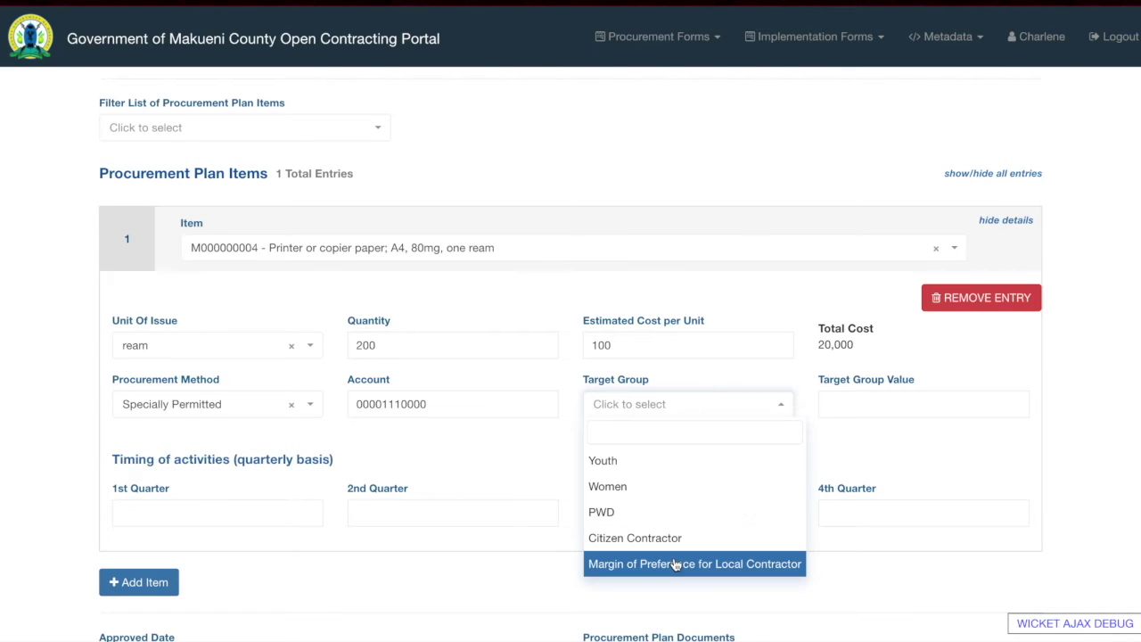
{"action": "left_click", "coordinate": [694, 463]}
{"action": "left_click", "coordinate": [865, 397]}
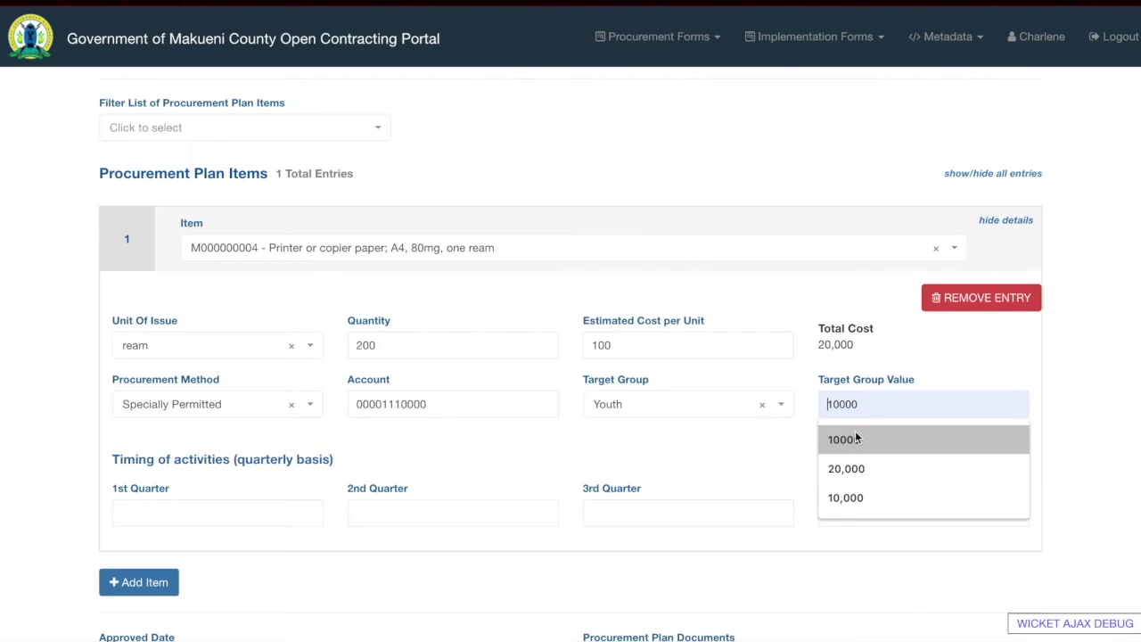
{"action": "left_click", "coordinate": [855, 435]}
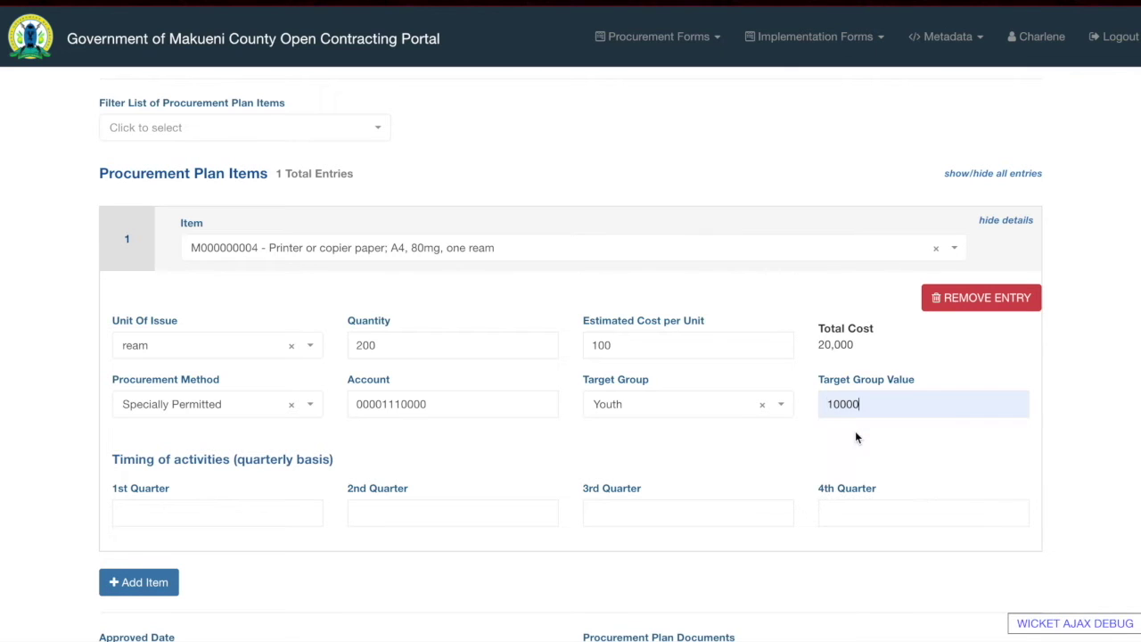
Enter quarterly amounts of 500, 2000, 2000 and 3500.
{"action": "left_click", "coordinate": [223, 509]}
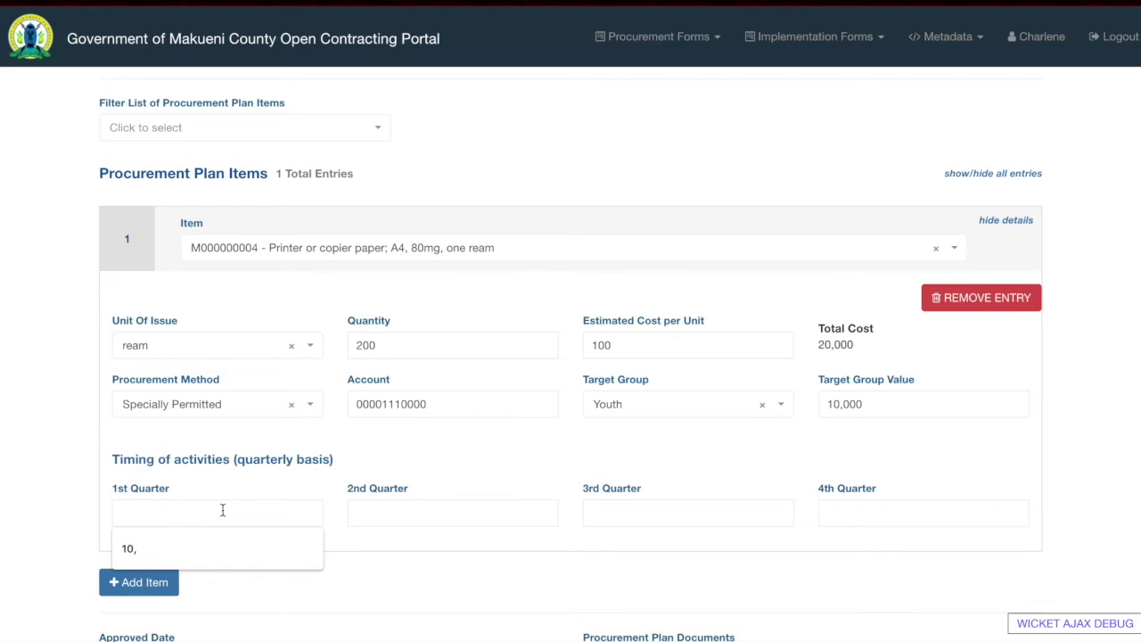
{"action": "type", "text": "500"}
{"action": "left_click", "coordinate": [438, 510]}
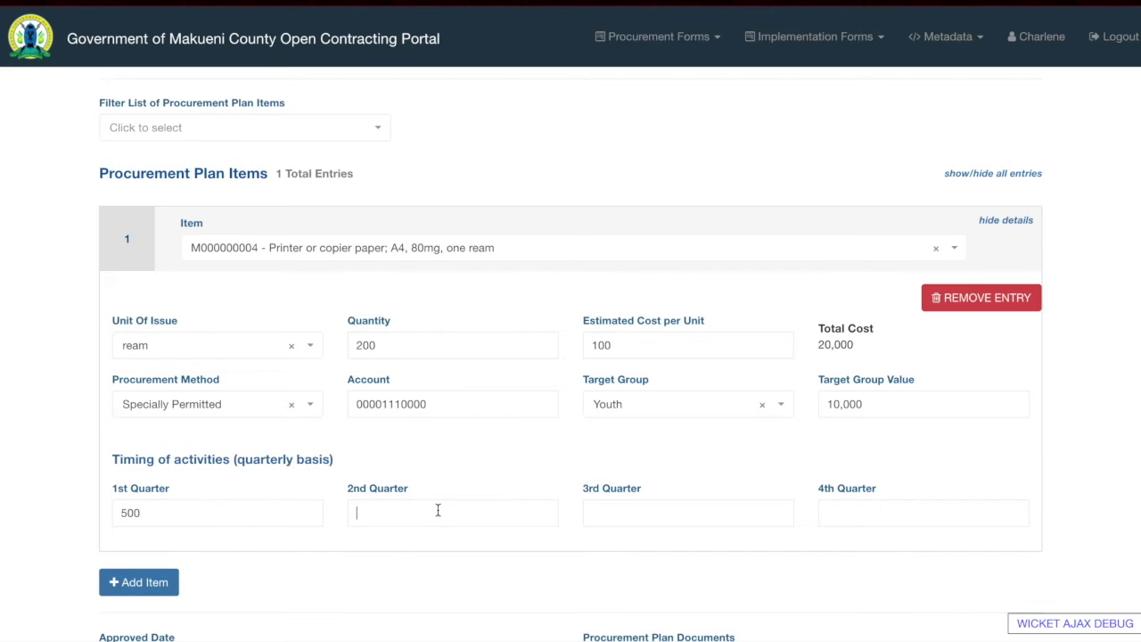
{"action": "type", "text": "2000"}
{"action": "left_click", "coordinate": [635, 502]}
{"action": "type", "text": "2000"}
{"action": "left_click", "coordinate": [818, 508]}
{"action": "type", "text": "3500"}
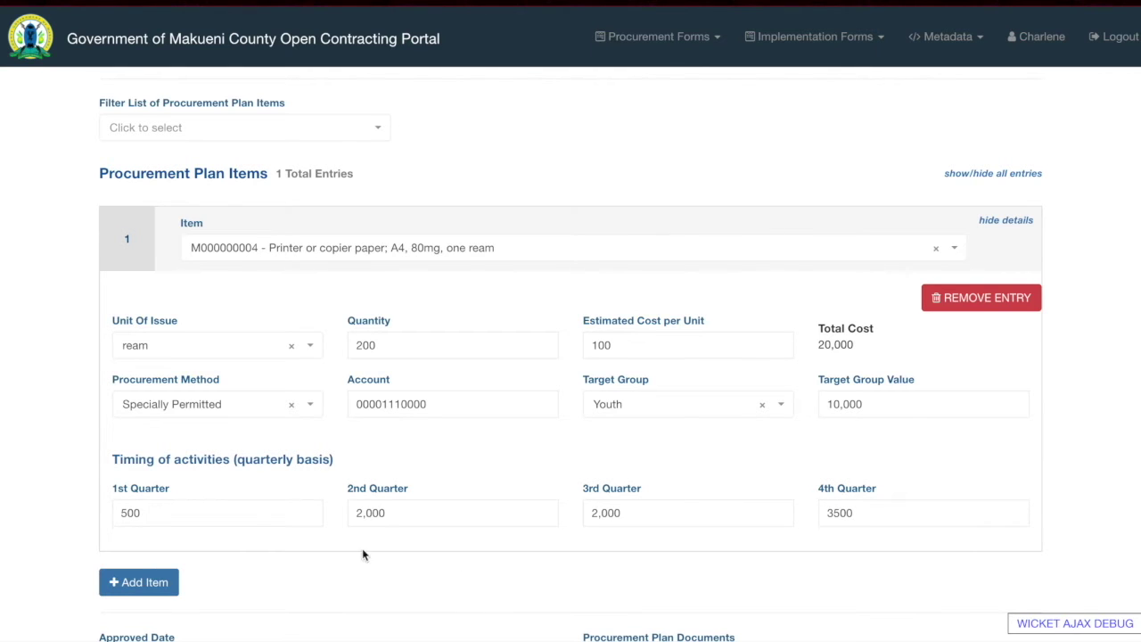
{"action": "scroll", "coordinate": [300, 492], "scroll_direction": "down", "scroll_amount": 3}
{"action": "scroll", "coordinate": [300, 492], "scroll_direction": "up", "scroll_amount": 3}
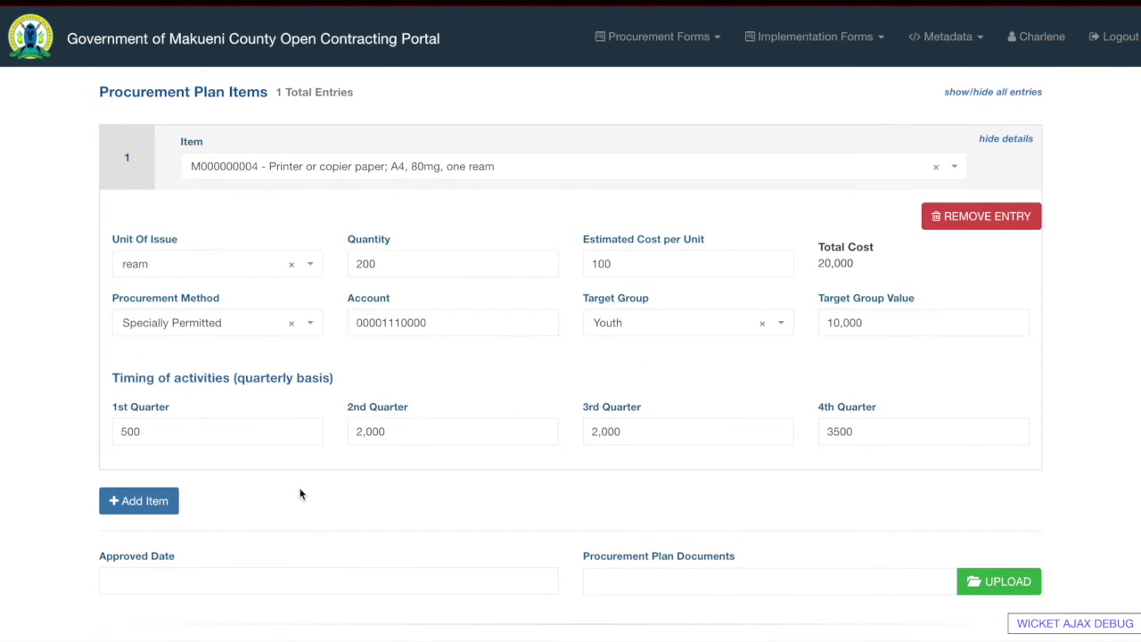
Set the plan's approved date to 04/02/19.
{"action": "scroll", "coordinate": [300, 494], "scroll_direction": "down", "scroll_amount": 3}
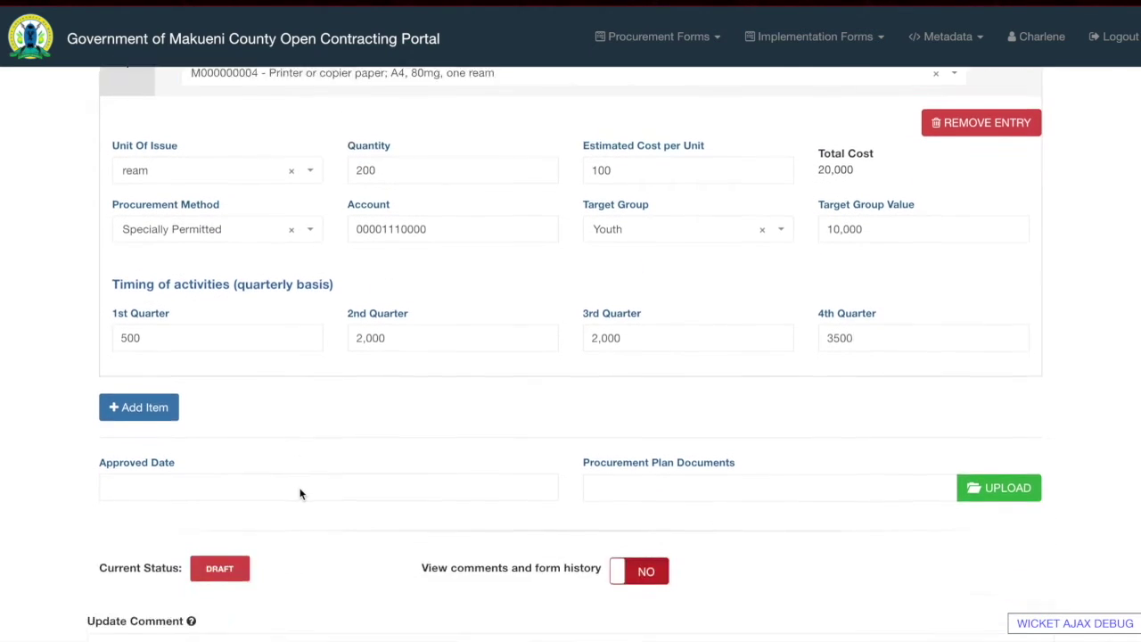
{"action": "scroll", "coordinate": [299, 488], "scroll_direction": "up", "scroll_amount": 1}
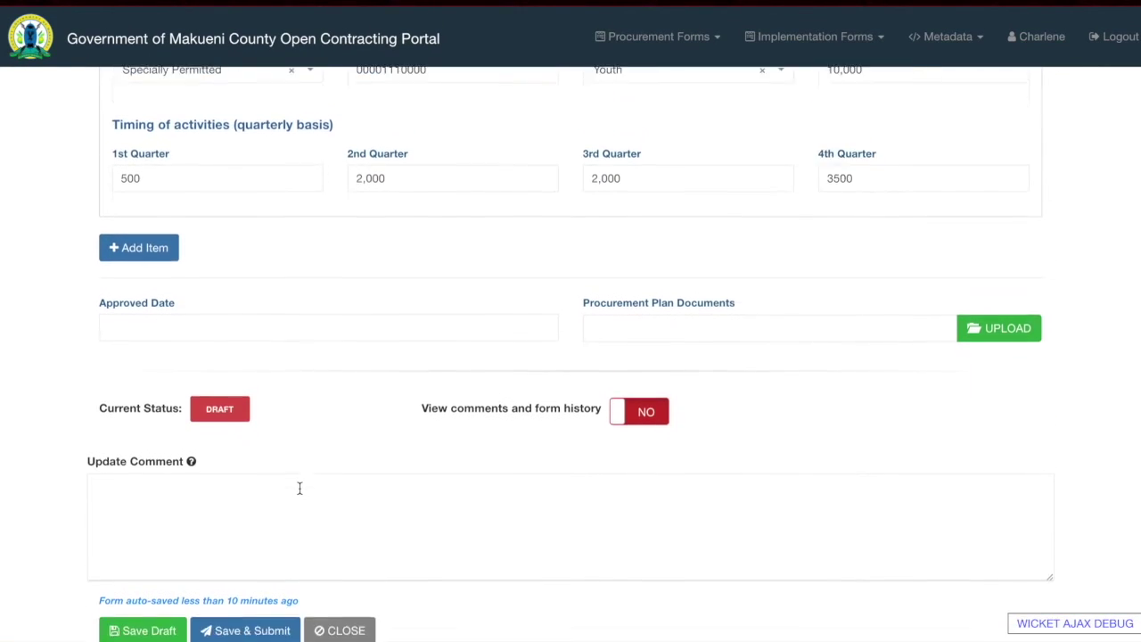
{"action": "scroll", "coordinate": [299, 489], "scroll_direction": "down", "scroll_amount": 1}
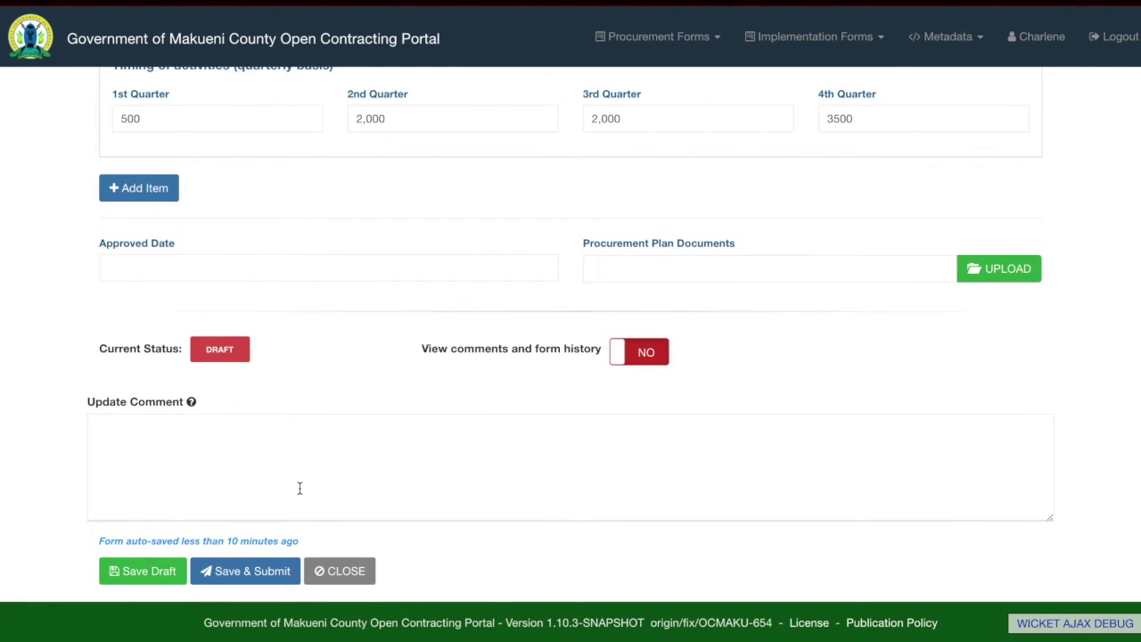
{"action": "left_click", "coordinate": [392, 272]}
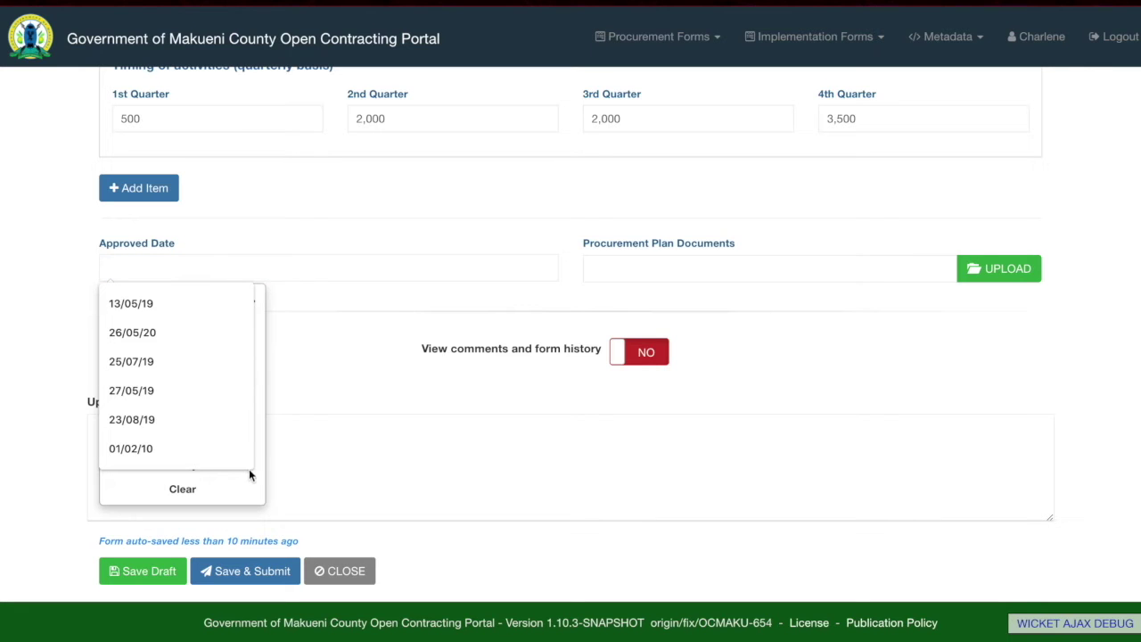
{"action": "left_click", "coordinate": [176, 302]}
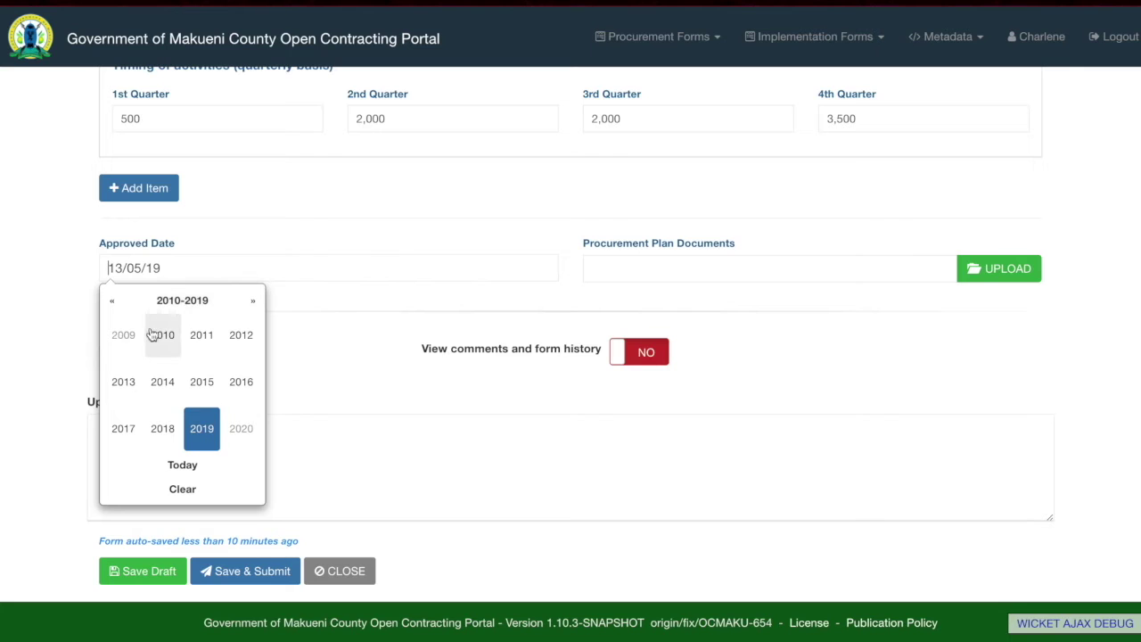
{"action": "left_click", "coordinate": [203, 442]}
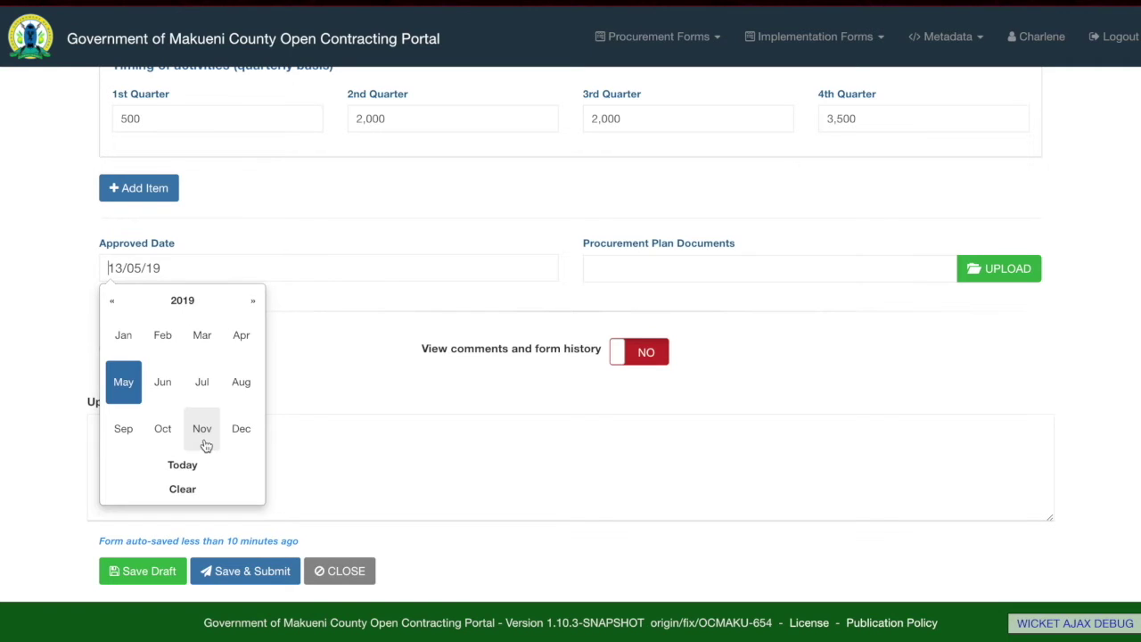
{"action": "left_click", "coordinate": [166, 348]}
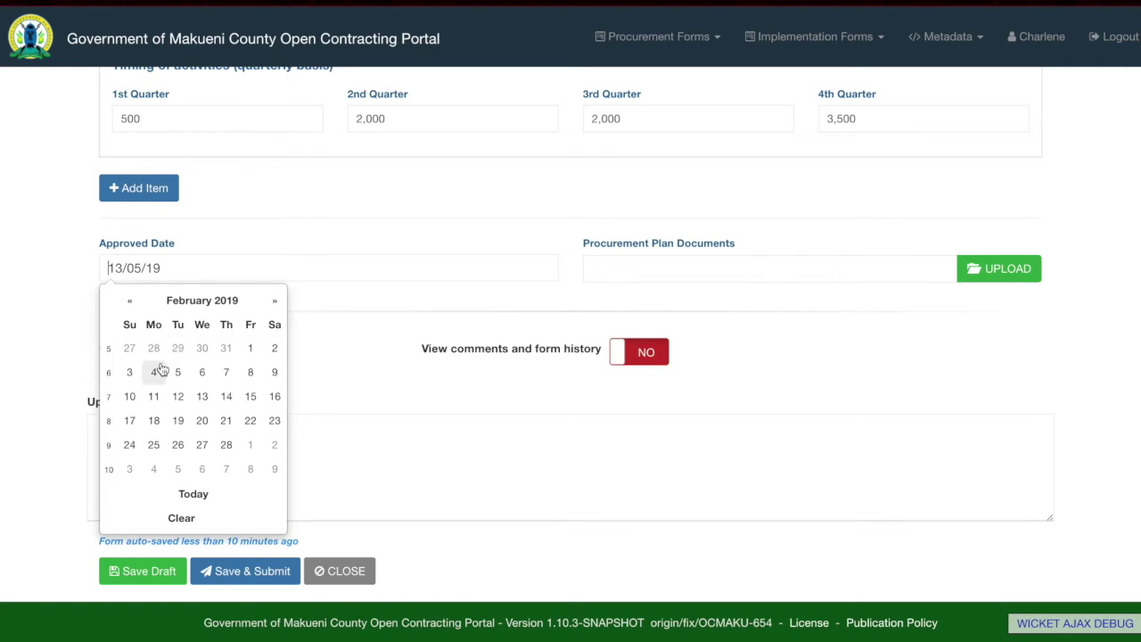
{"action": "left_click", "coordinate": [156, 372]}
Attach GOK_Procurement_Plan_Details_R_200520.xlsx from Downloads as a plan document.
{"action": "left_click", "coordinate": [972, 279]}
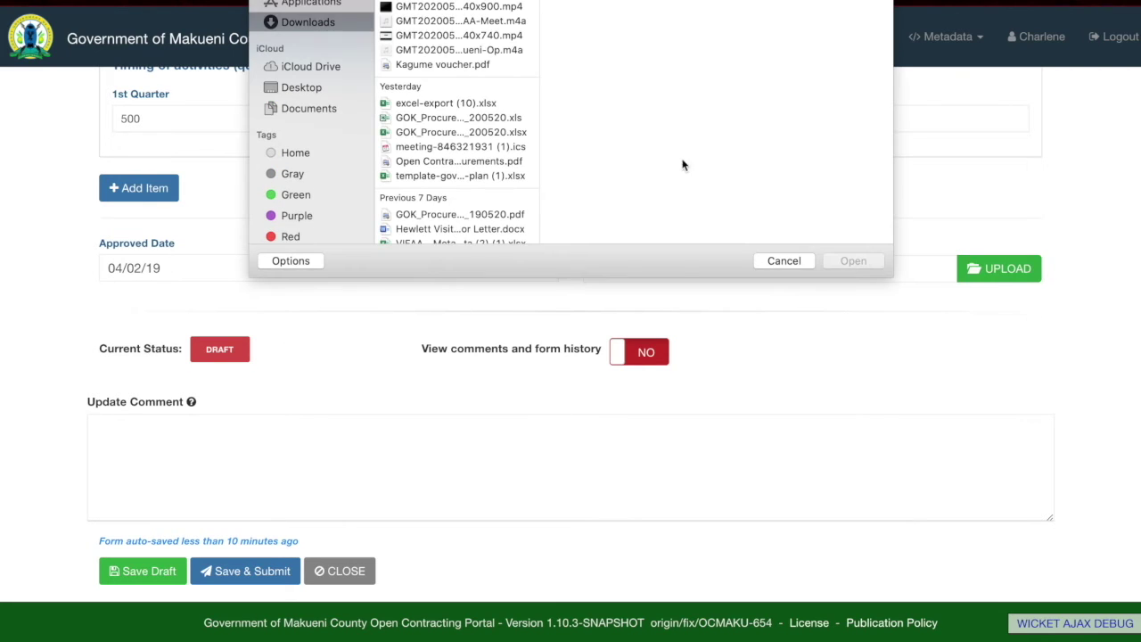
{"action": "scroll", "coordinate": [481, 157], "scroll_direction": "down", "scroll_amount": 1}
{"action": "double_click", "coordinate": [506, 118]}
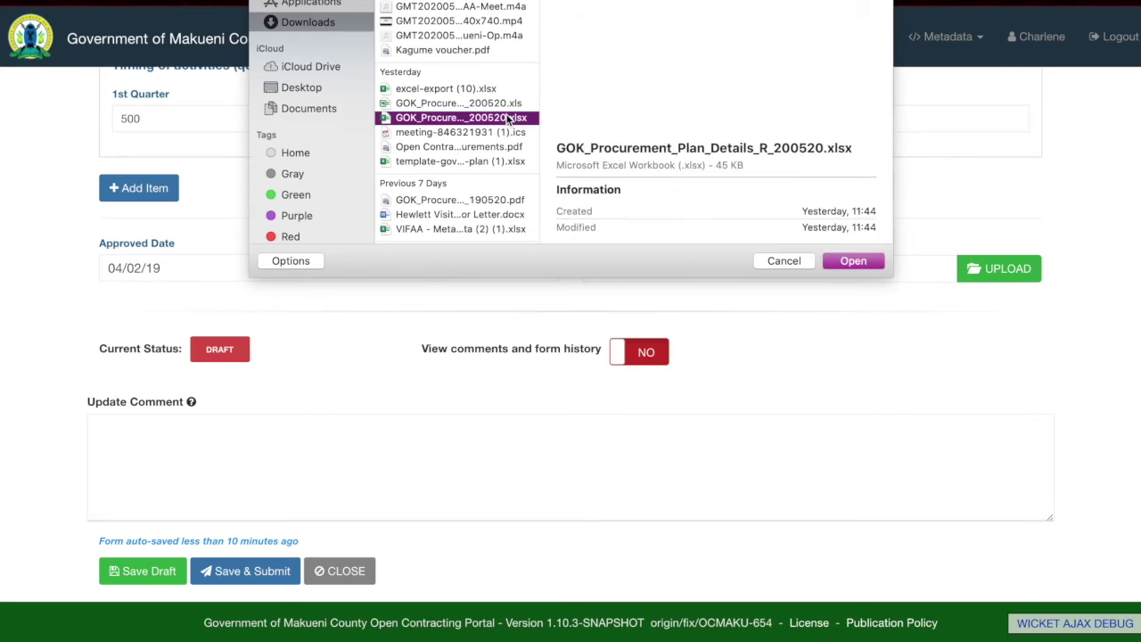
{"action": "scroll", "coordinate": [280, 467], "scroll_direction": "down", "scroll_amount": 1}
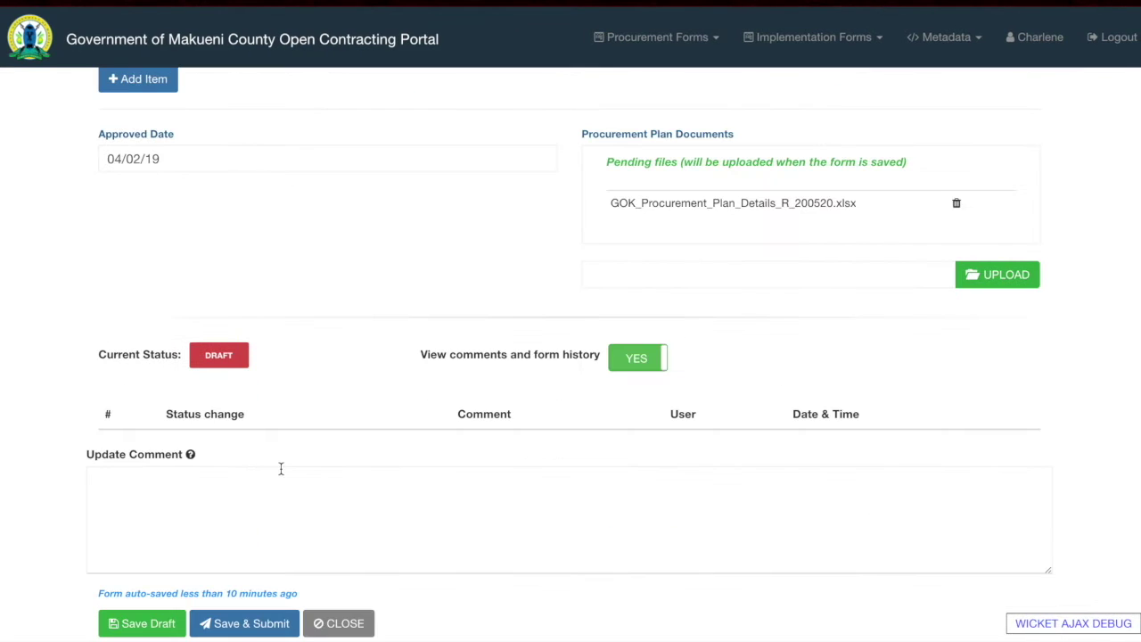
Toggle comments and form history off and back on, then save and submit the plan.
{"action": "left_click", "coordinate": [627, 358]}
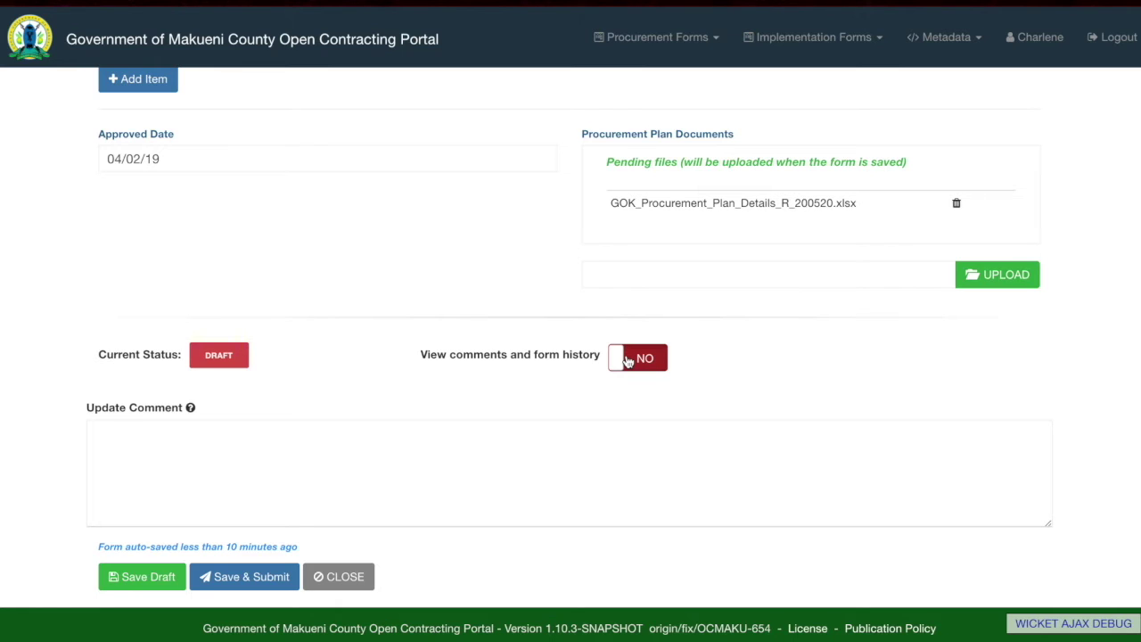
{"action": "left_click", "coordinate": [640, 360]}
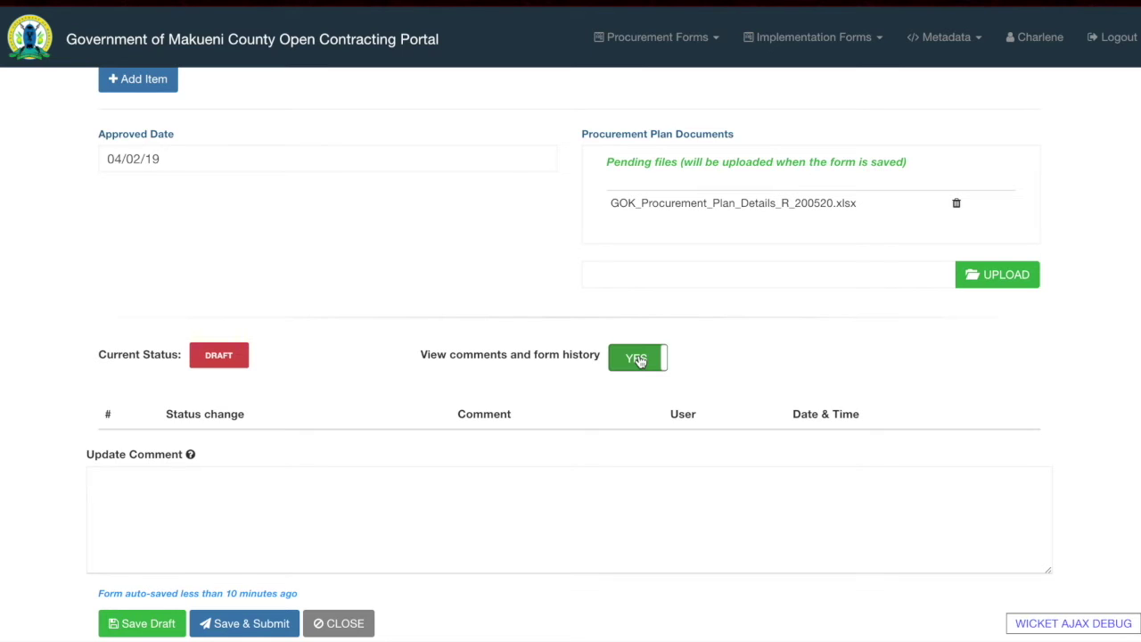
{"action": "scroll", "coordinate": [281, 485], "scroll_direction": "down", "scroll_amount": 1}
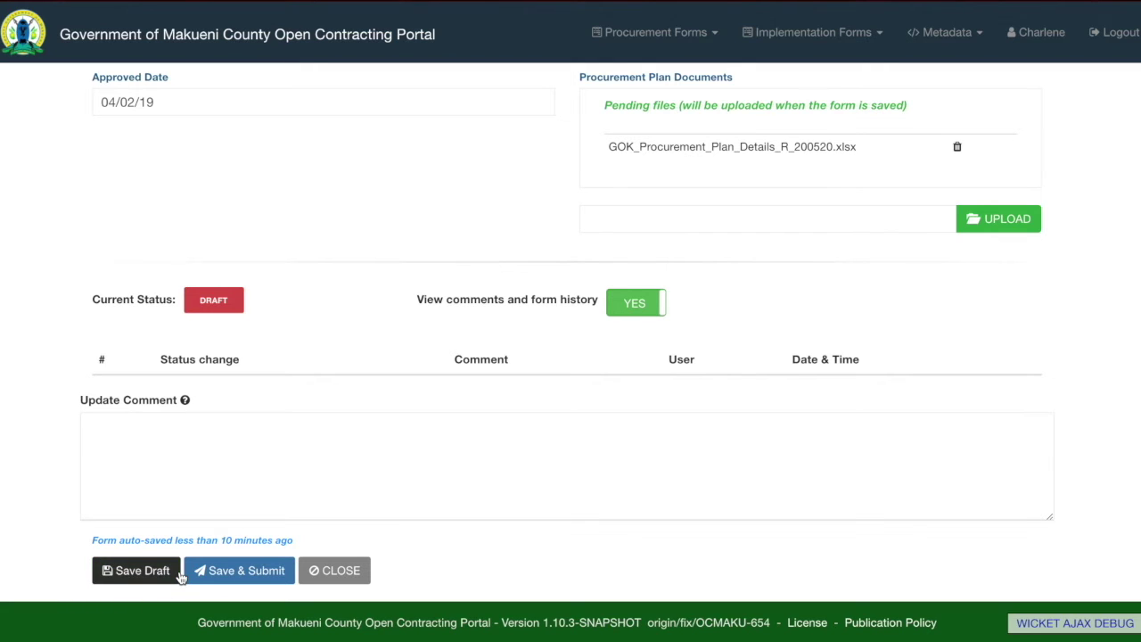
{"action": "left_click", "coordinate": [239, 570]}
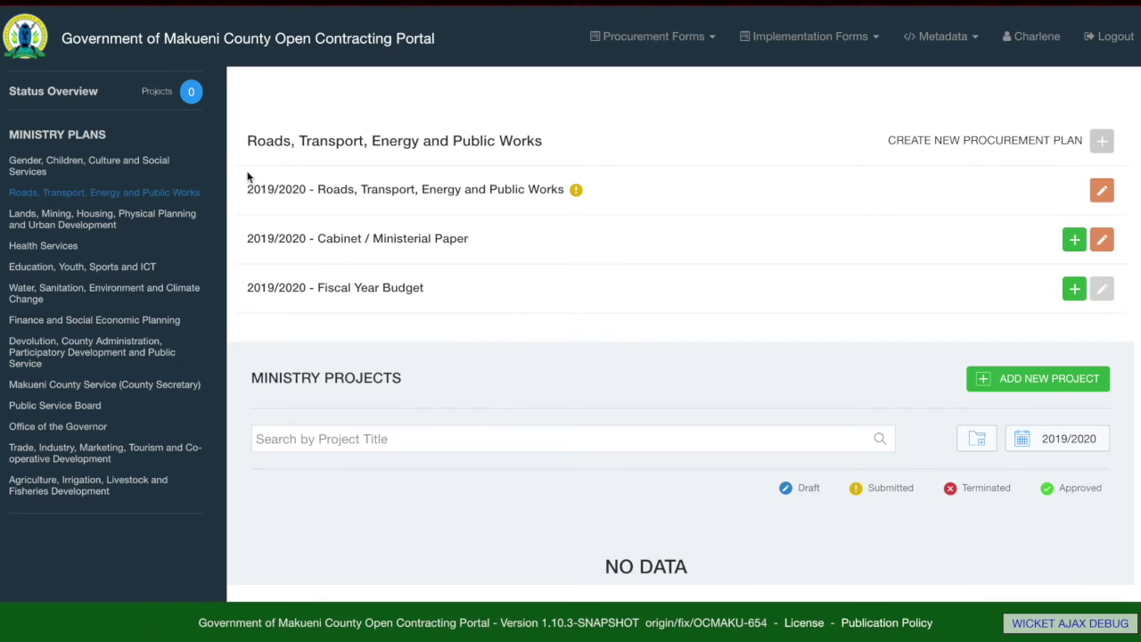
Check the submitted Roads procurement plan's status and details, then close it.
{"action": "left_click_drag", "start_coordinate": [247, 188], "coordinate": [568, 194]}
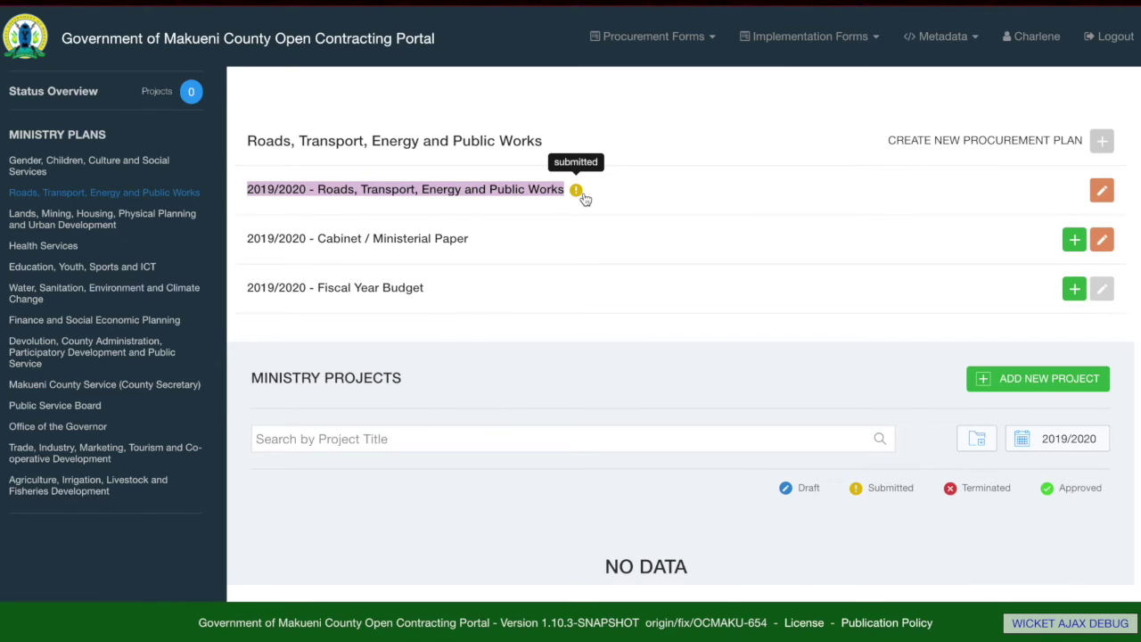
{"action": "left_click", "coordinate": [1102, 191]}
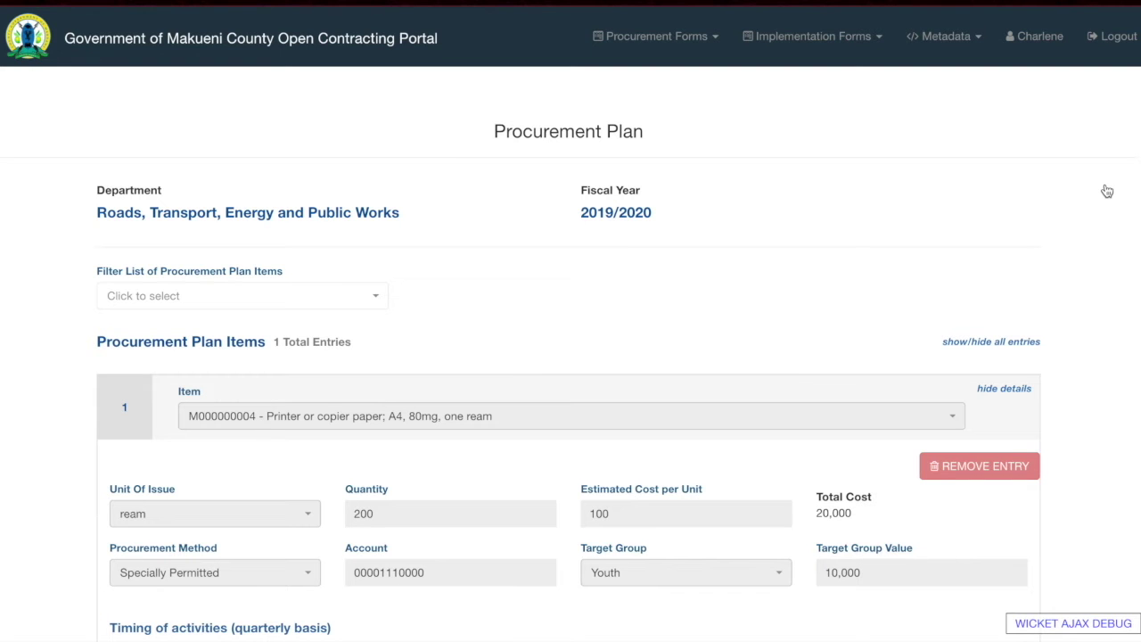
{"action": "scroll", "coordinate": [1106, 190], "scroll_direction": "down", "scroll_amount": 8}
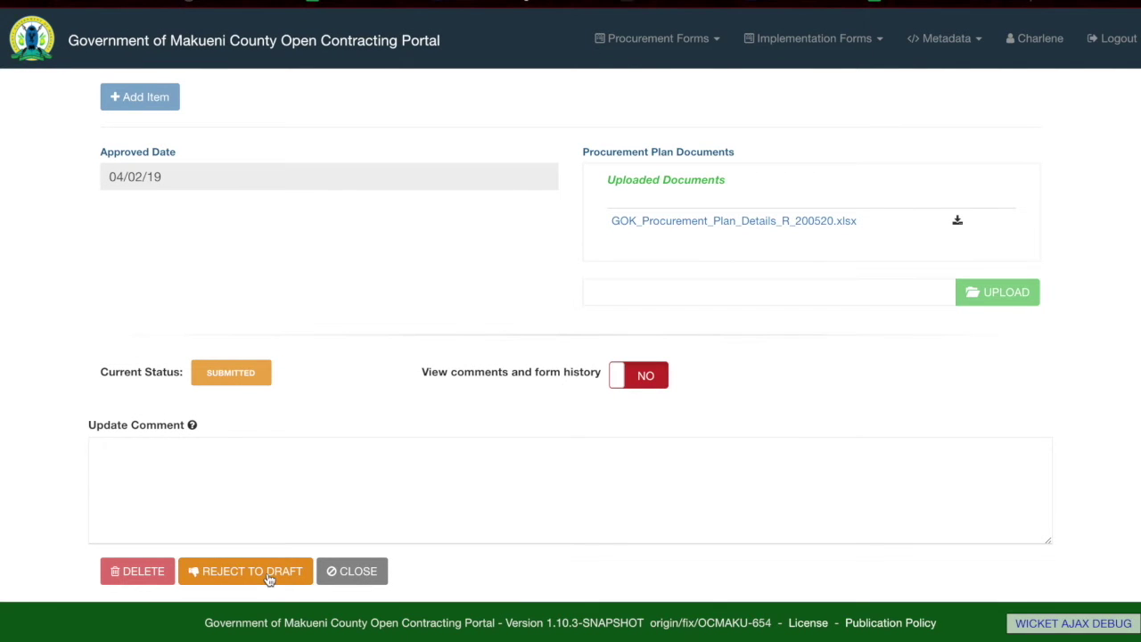
{"action": "left_click", "coordinate": [339, 571]}
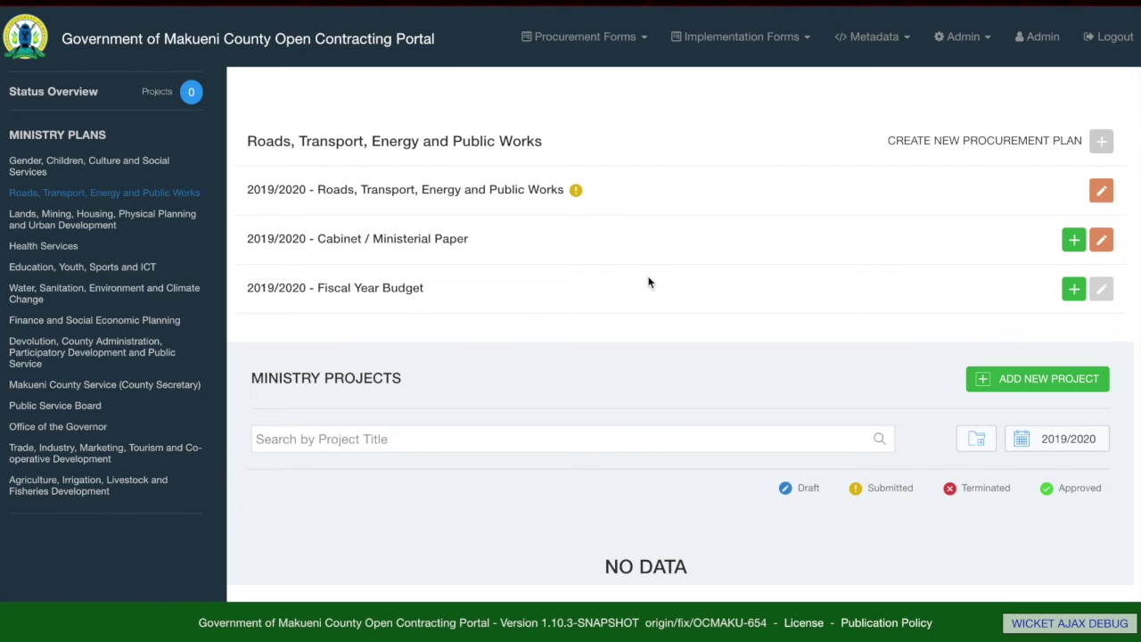
Reopen the Roads plan as admin and approve it.
{"action": "left_click", "coordinate": [1103, 192]}
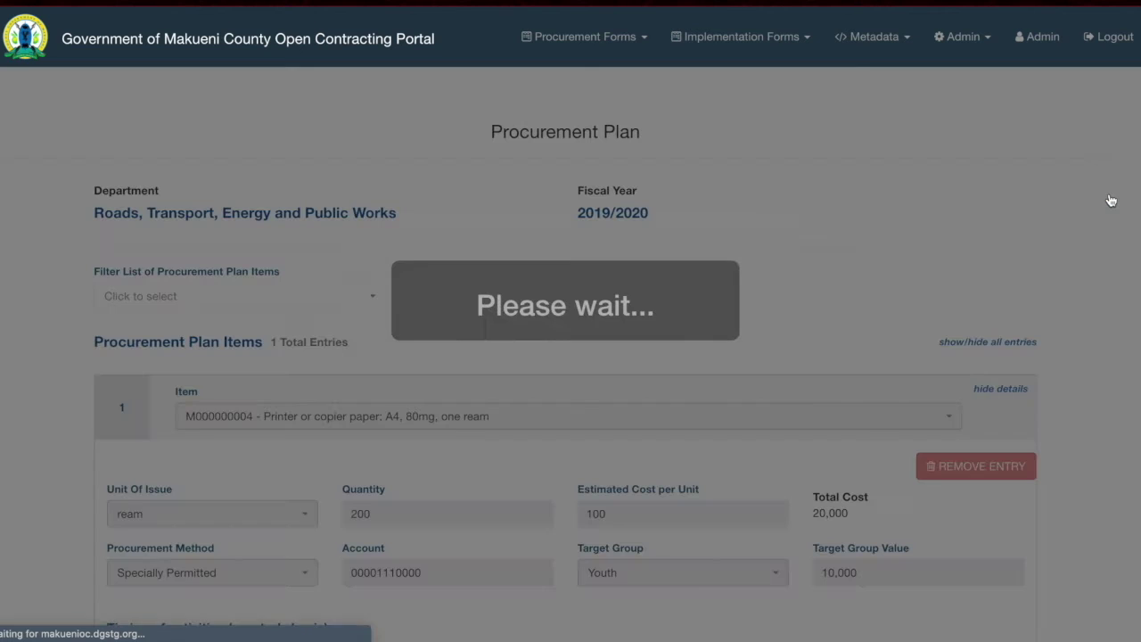
{"action": "scroll", "coordinate": [846, 398], "scroll_direction": "down", "scroll_amount": 10}
{"action": "scroll", "coordinate": [845, 398], "scroll_direction": "down", "scroll_amount": 3}
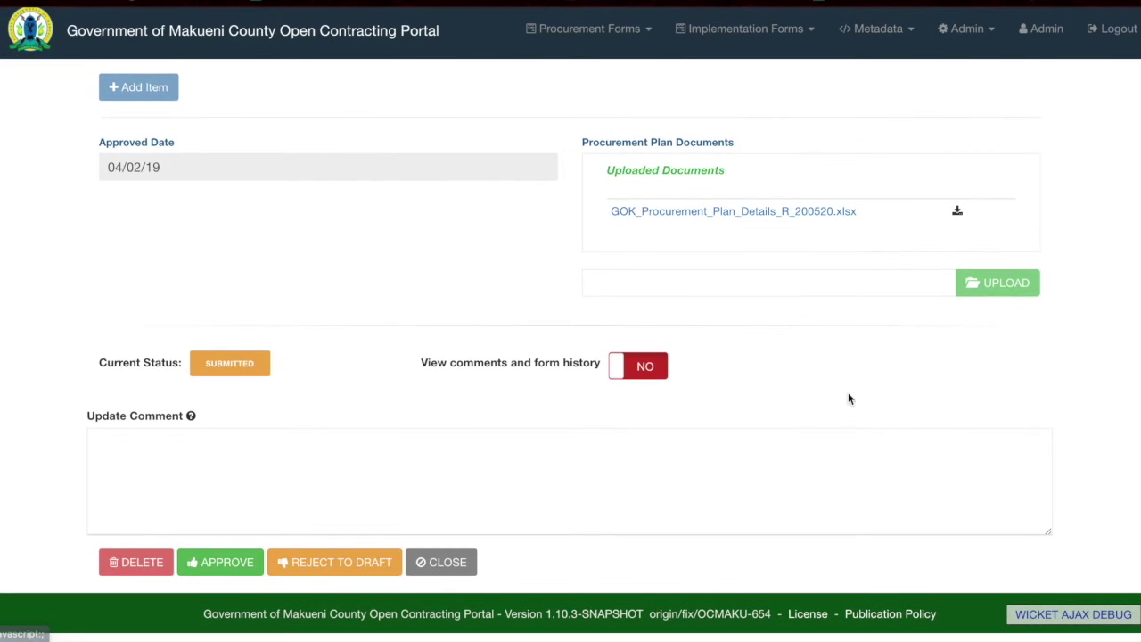
{"action": "left_click", "coordinate": [216, 569]}
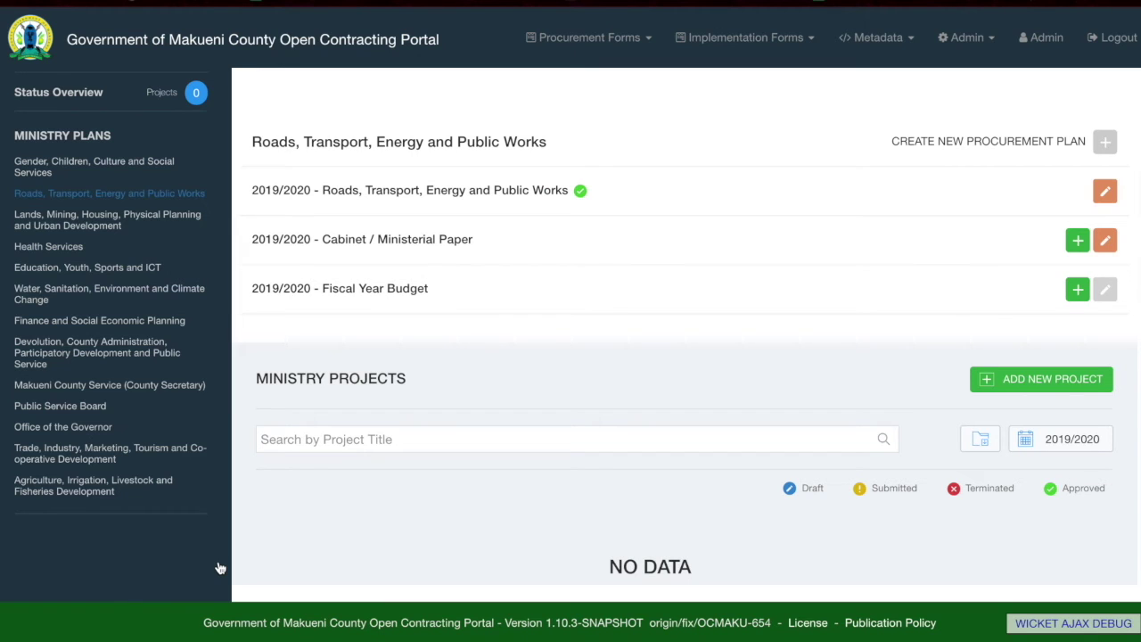
Start a new Administrator Report for tender process 1 from the overview.
{"action": "mouse_move", "coordinate": [582, 201]}
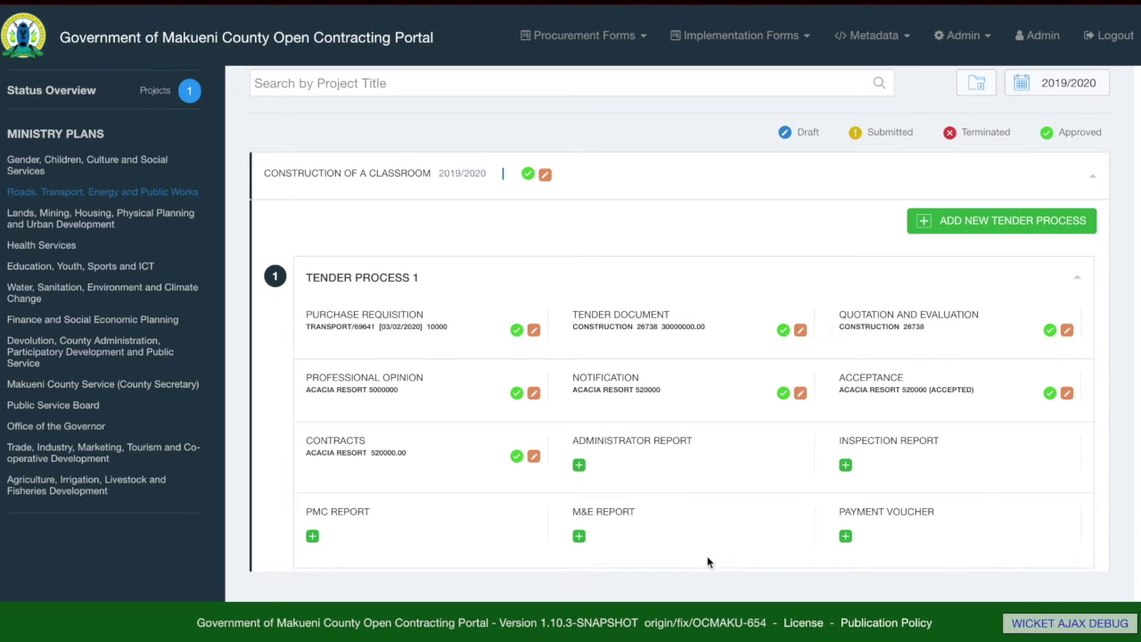
{"action": "left_click", "coordinate": [578, 464]}
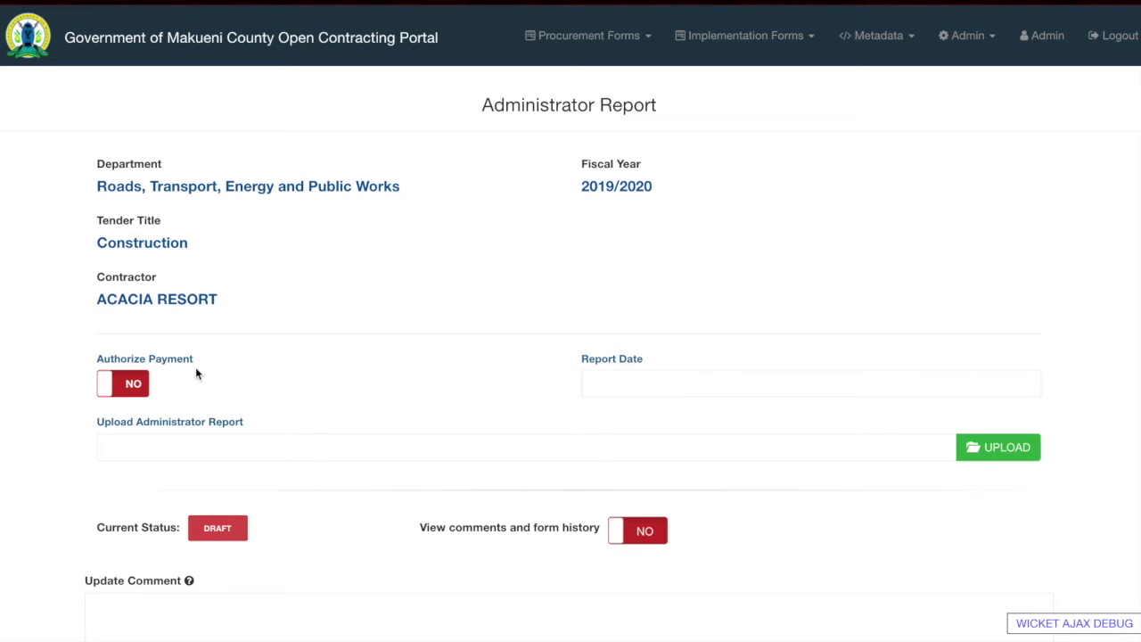
Authorize payment on the Administrator Report and set its date to 04/02/20.
{"action": "left_click", "coordinate": [134, 385]}
{"action": "scroll", "coordinate": [412, 379], "scroll_direction": "down", "scroll_amount": 2}
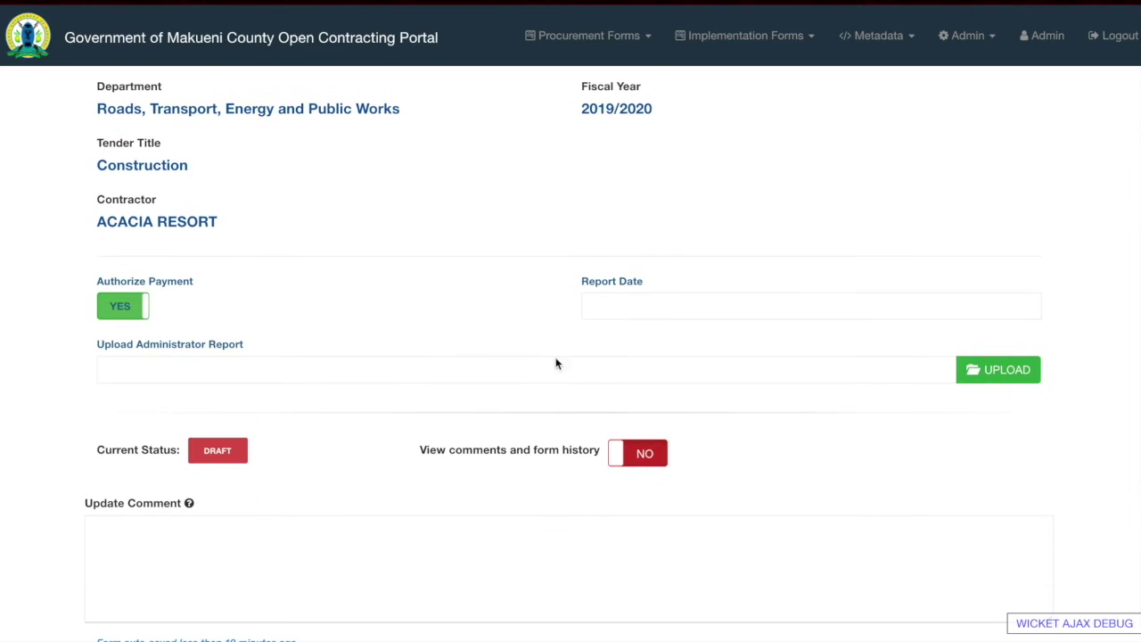
{"action": "left_click", "coordinate": [604, 310]}
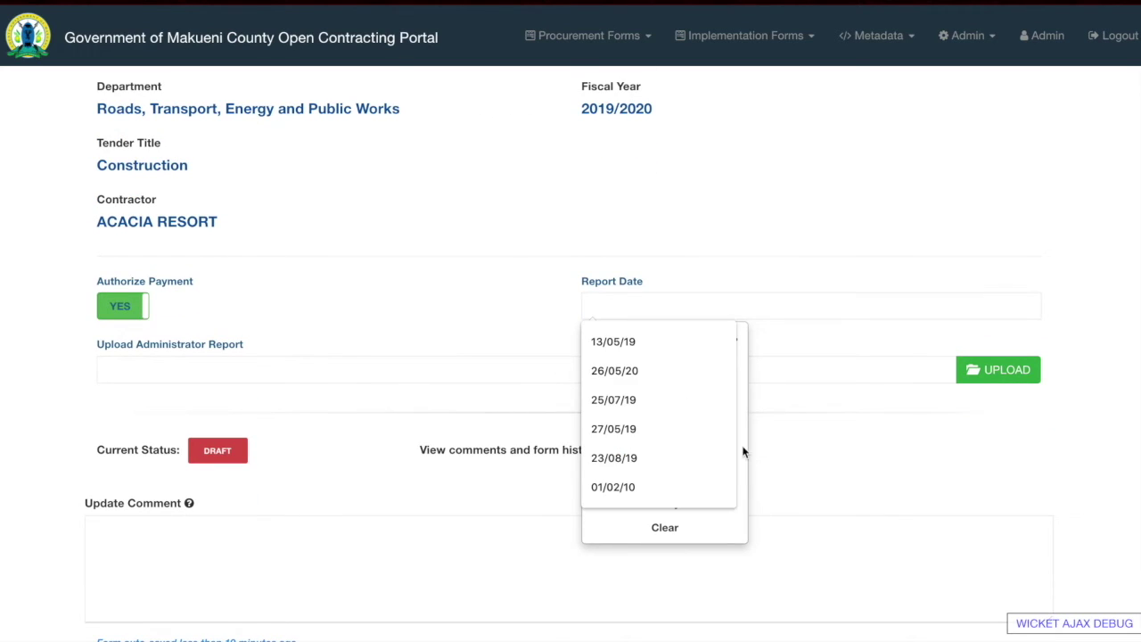
{"action": "left_click", "coordinate": [655, 382]}
{"action": "left_click", "coordinate": [656, 383]}
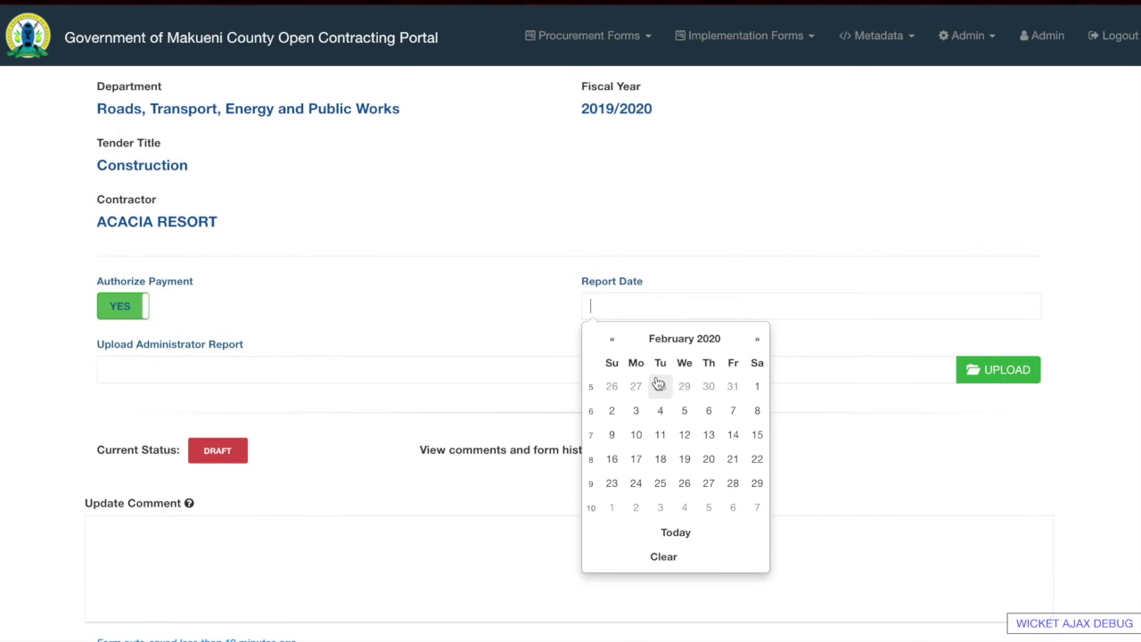
{"action": "left_click", "coordinate": [661, 407]}
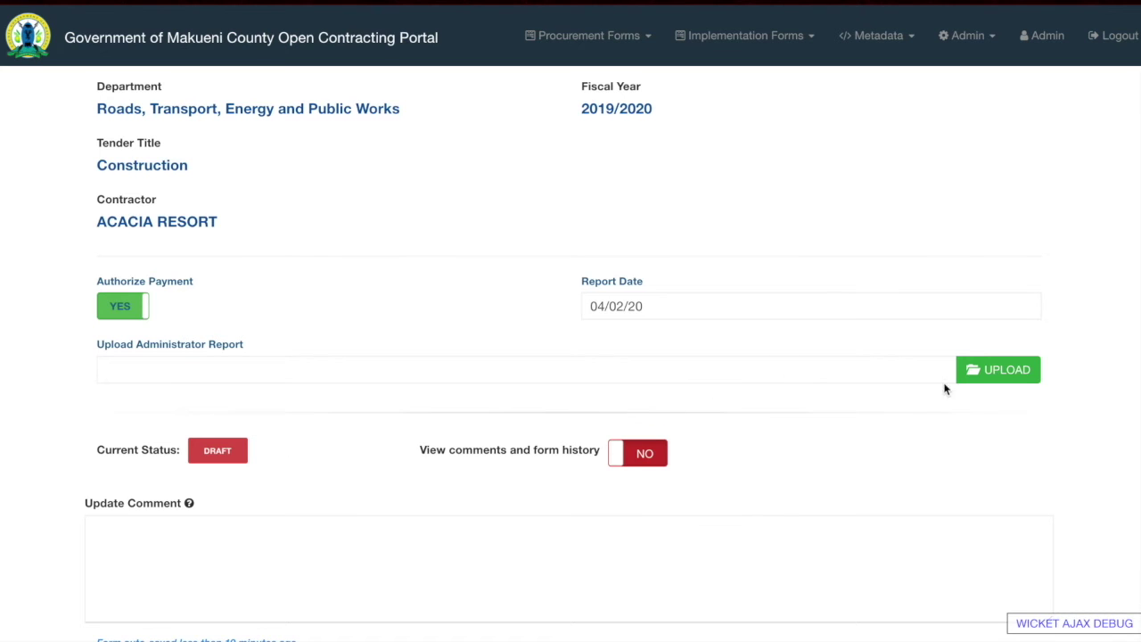
Attach the COVID-19 procurements PDF, submit the report, and start an Inspection Report.
{"action": "left_click", "coordinate": [1000, 382]}
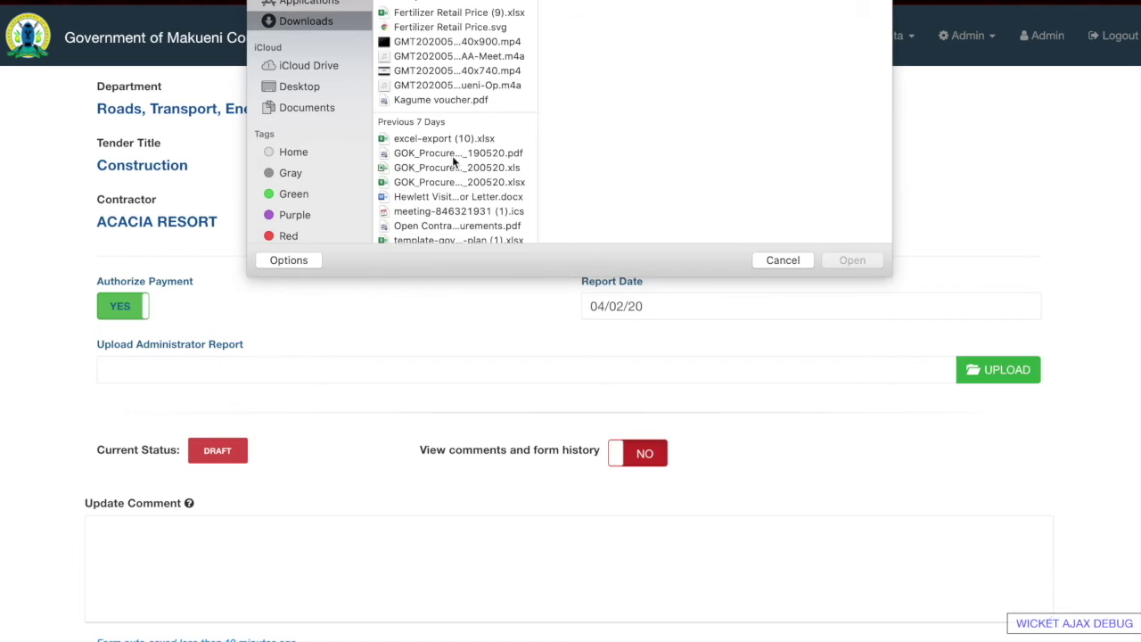
{"action": "scroll", "coordinate": [451, 156], "scroll_direction": "down", "scroll_amount": 4}
{"action": "left_click", "coordinate": [459, 105]}
{"action": "left_click", "coordinate": [842, 256]}
{"action": "scroll", "coordinate": [442, 428], "scroll_direction": "down", "scroll_amount": 4}
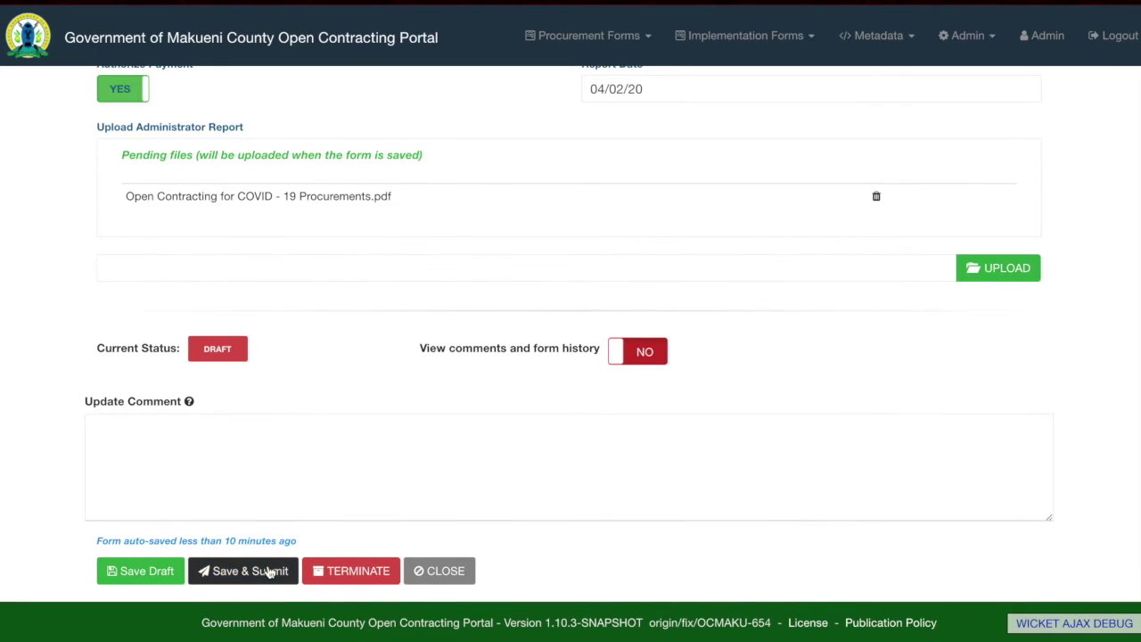
{"action": "left_click", "coordinate": [269, 571]}
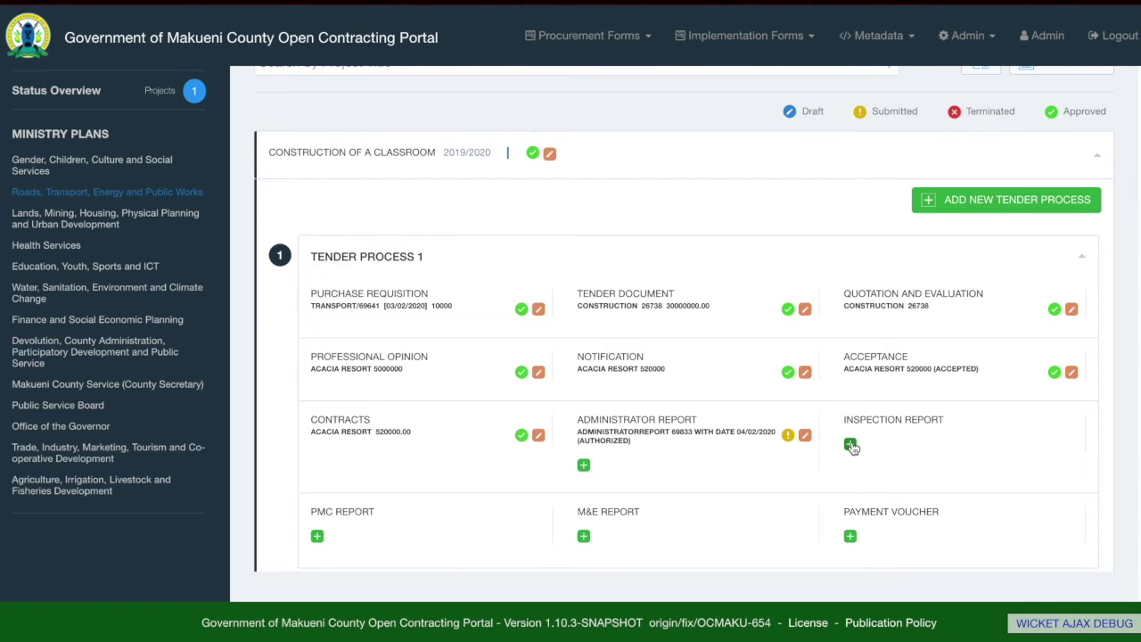
{"action": "left_click", "coordinate": [851, 445]}
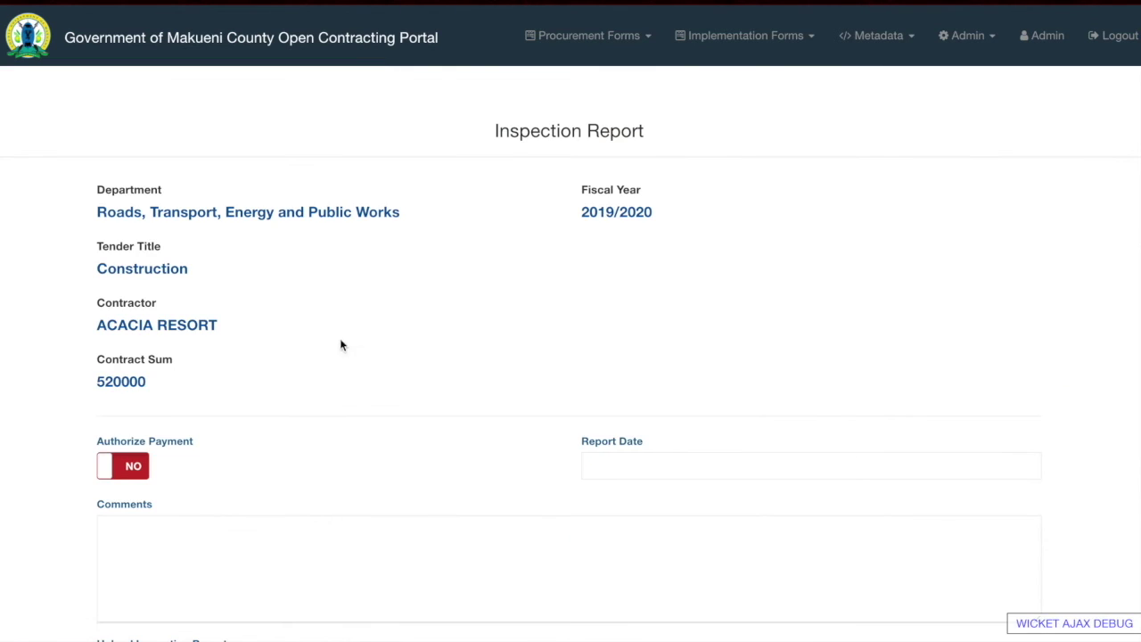
Authorize payment, set the report date to 03/02/20 and comment 'Complete'.
{"action": "scroll", "coordinate": [331, 327], "scroll_direction": "down", "scroll_amount": 3}
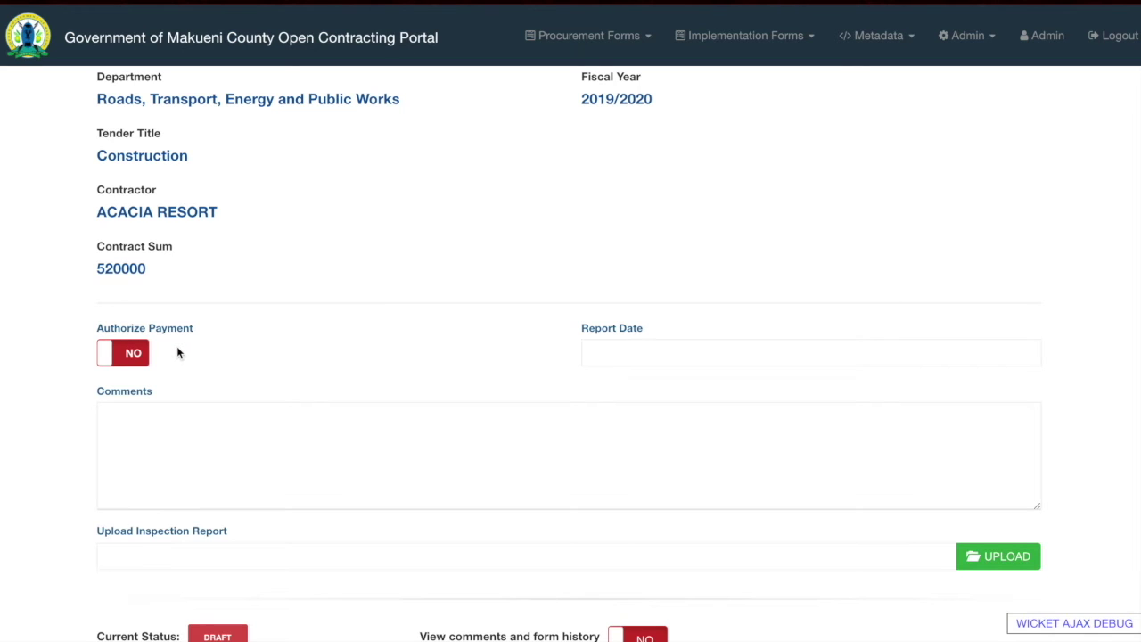
{"action": "left_click", "coordinate": [134, 353]}
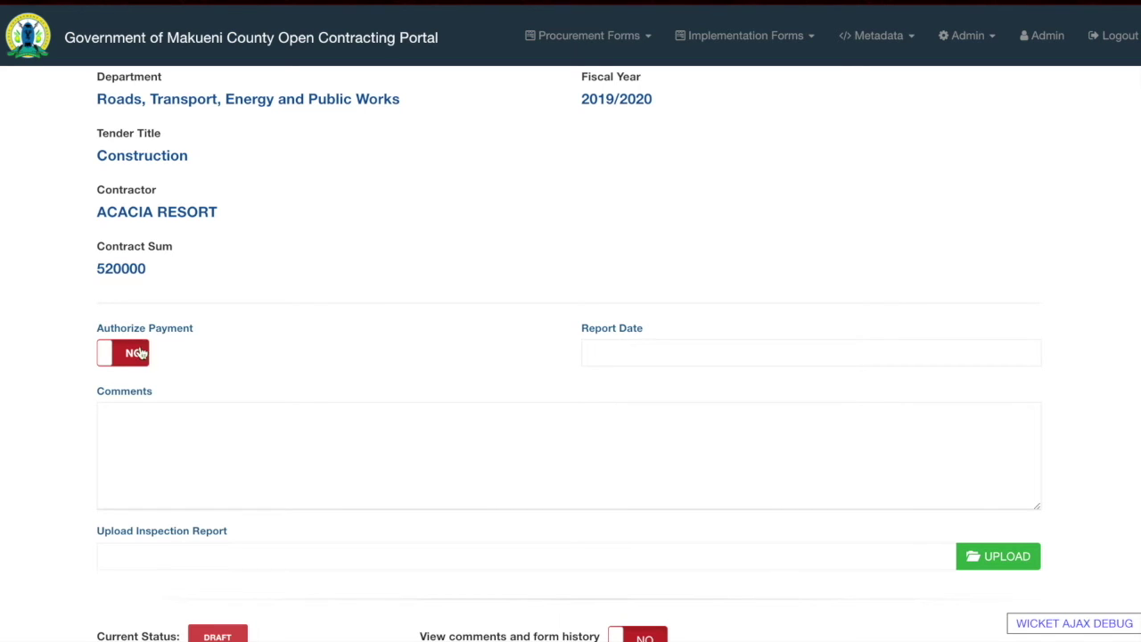
{"action": "left_click", "coordinate": [686, 355]}
{"action": "left_click", "coordinate": [646, 174]}
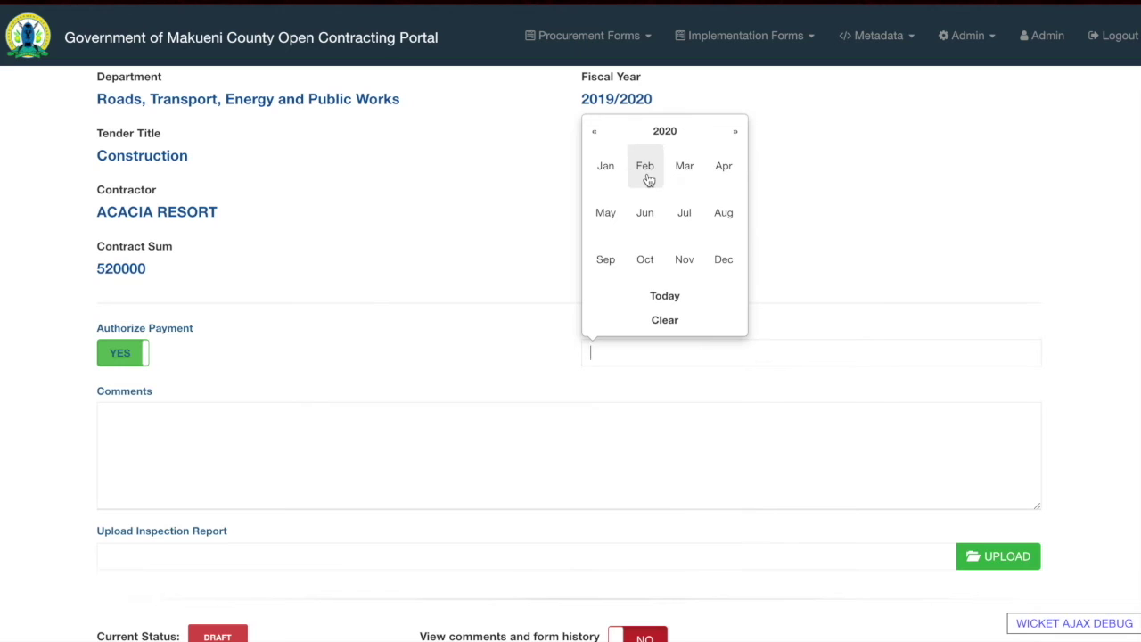
{"action": "left_click", "coordinate": [648, 178]}
{"action": "left_click", "coordinate": [637, 174]}
{"action": "left_click", "coordinate": [442, 426]}
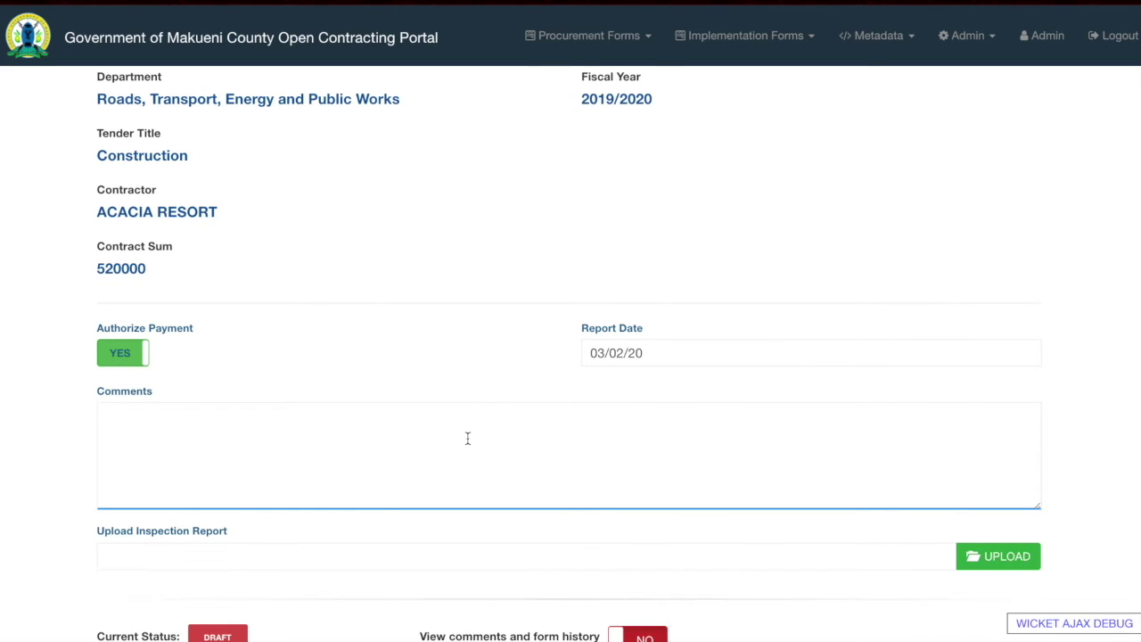
{"action": "type", "text": "Complete"}
Attach the COVID-19 procurements PDF and submit the Inspection Report.
{"action": "scroll", "coordinate": [427, 584], "scroll_direction": "down", "scroll_amount": 4}
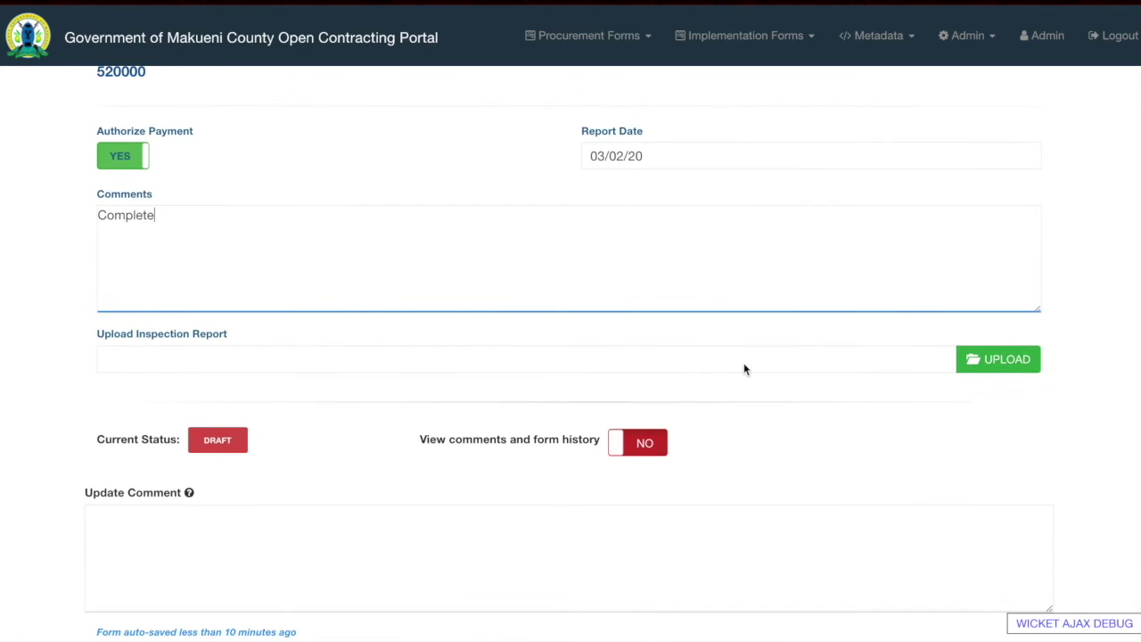
{"action": "left_click", "coordinate": [972, 358]}
{"action": "scroll", "coordinate": [380, 149], "scroll_direction": "down", "scroll_amount": 3}
{"action": "left_click", "coordinate": [436, 145]}
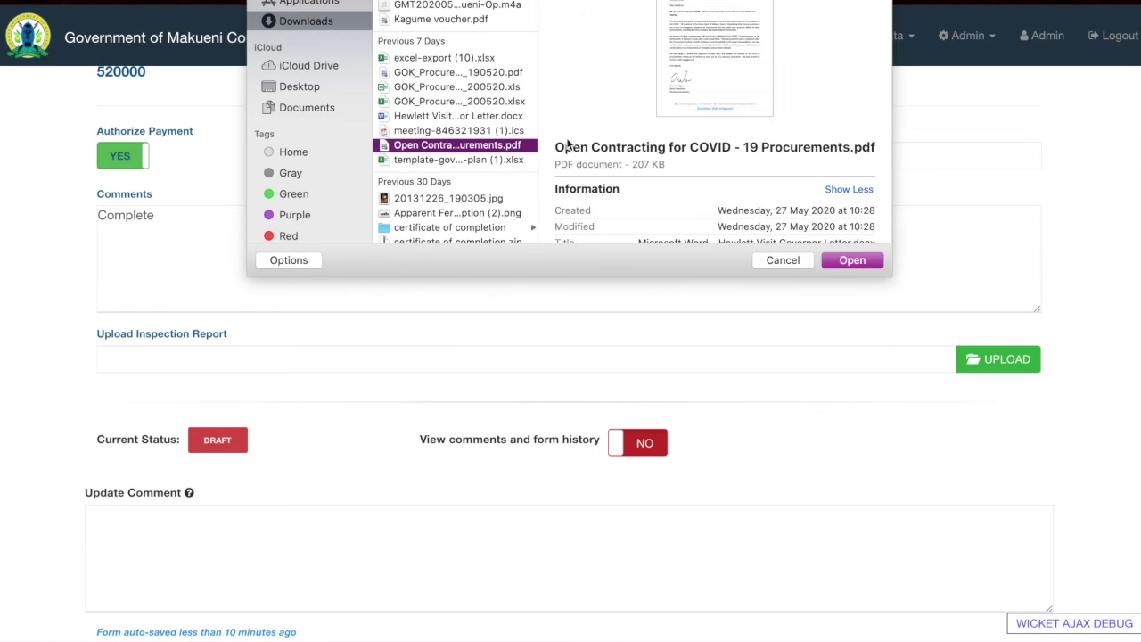
{"action": "left_click", "coordinate": [851, 260]}
{"action": "scroll", "coordinate": [496, 373], "scroll_direction": "down", "scroll_amount": 5}
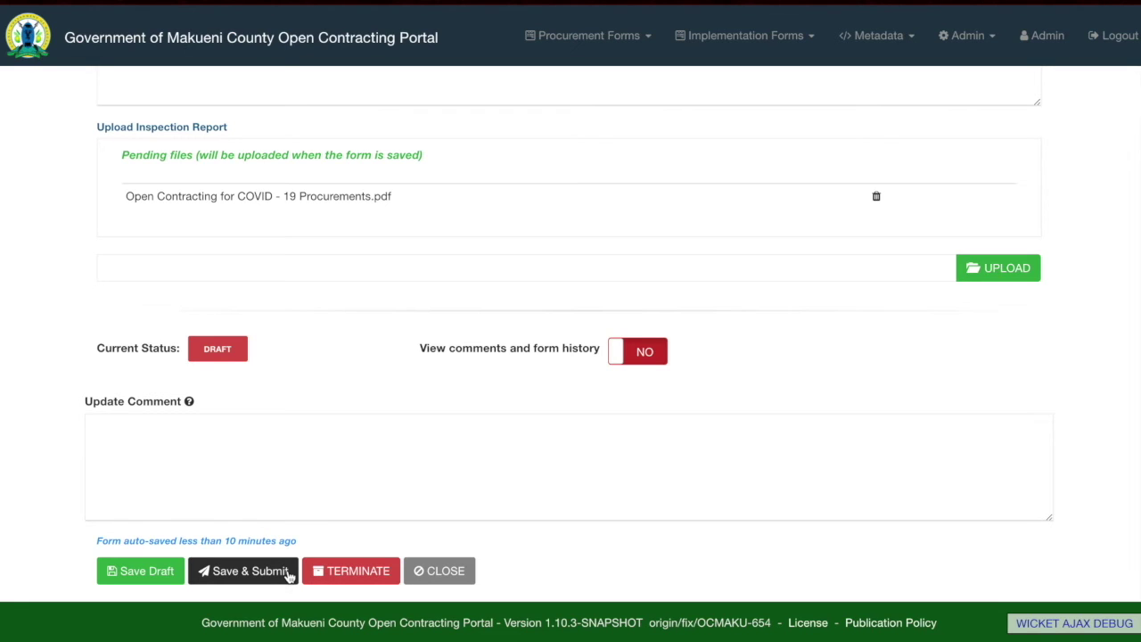
{"action": "left_click", "coordinate": [289, 575]}
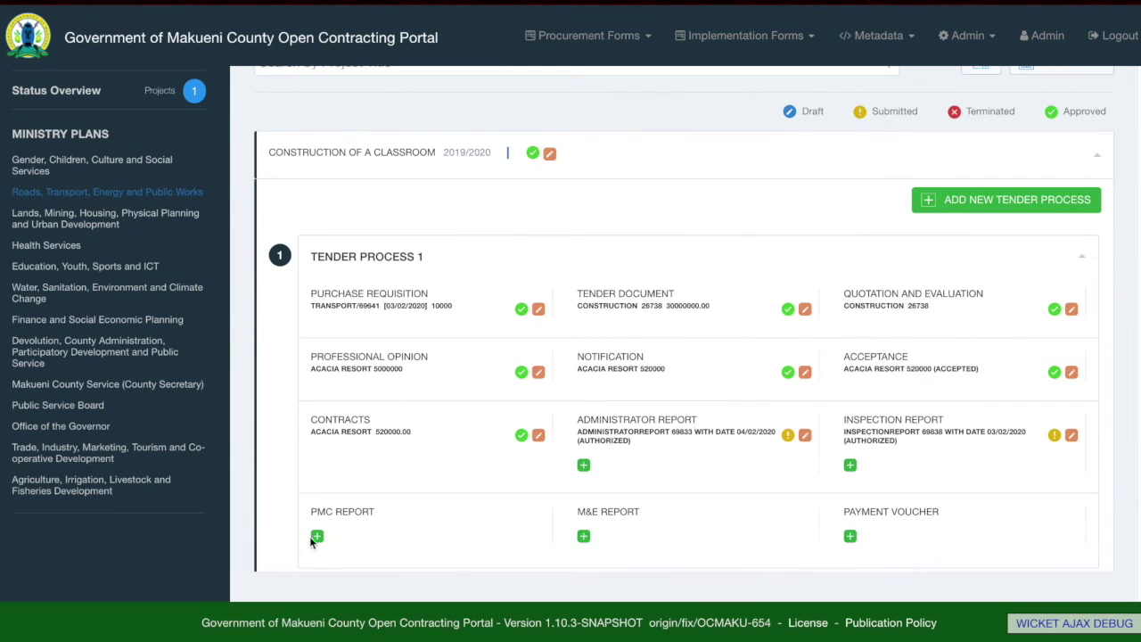
Start a new PMC Report with subcounty Mbooni and ward Kalawa.
{"action": "left_click", "coordinate": [316, 537]}
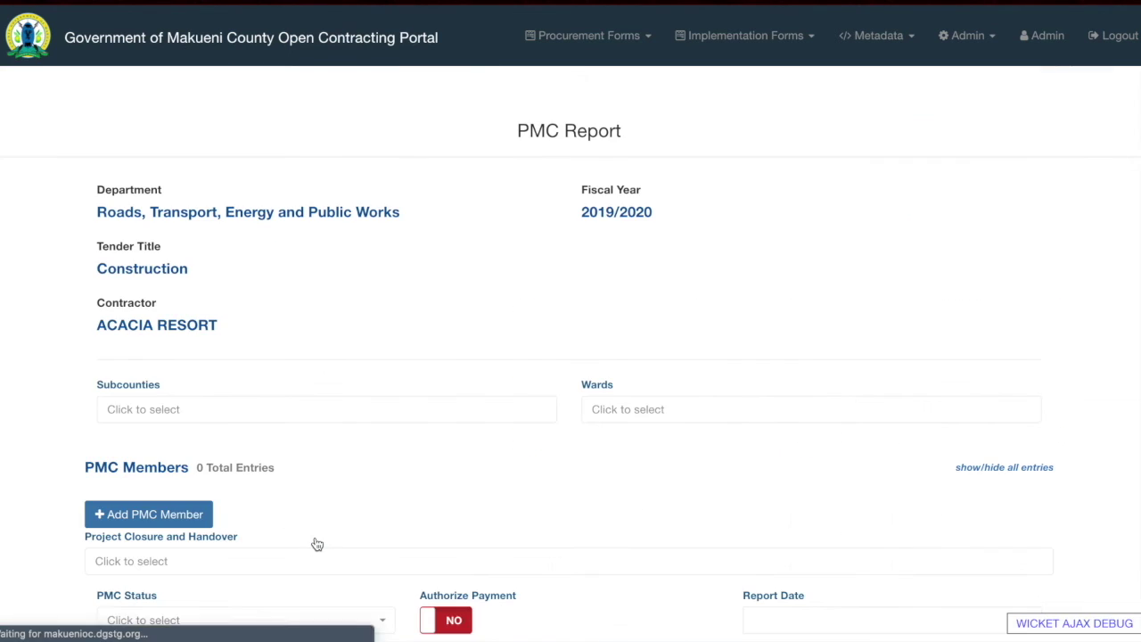
{"action": "scroll", "coordinate": [317, 544], "scroll_direction": "down", "scroll_amount": 1}
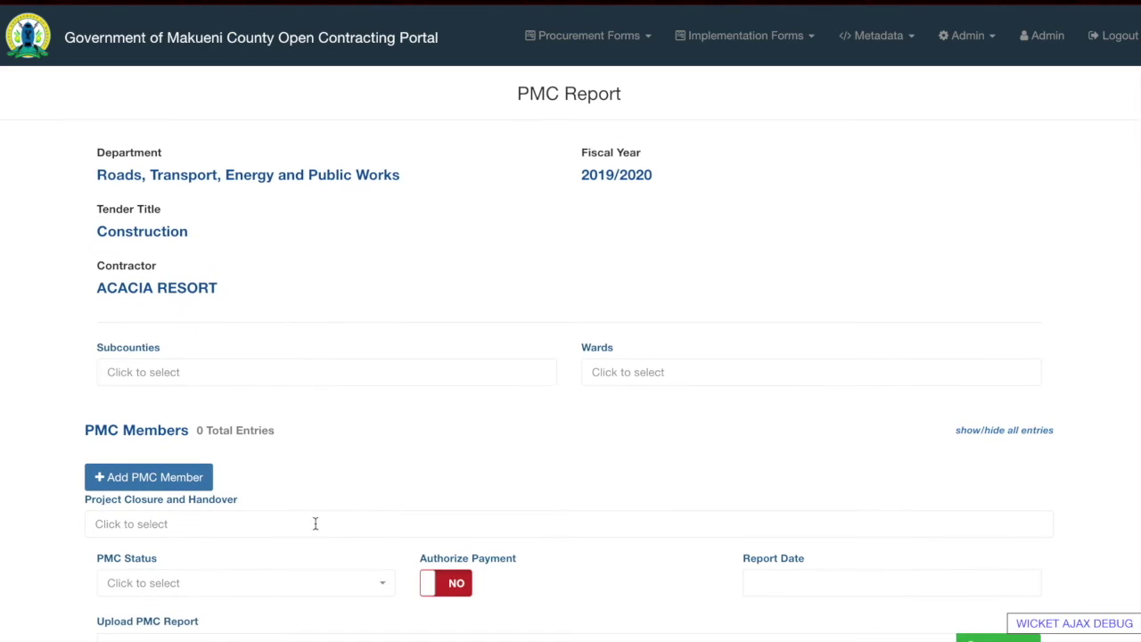
{"action": "left_click", "coordinate": [369, 365]}
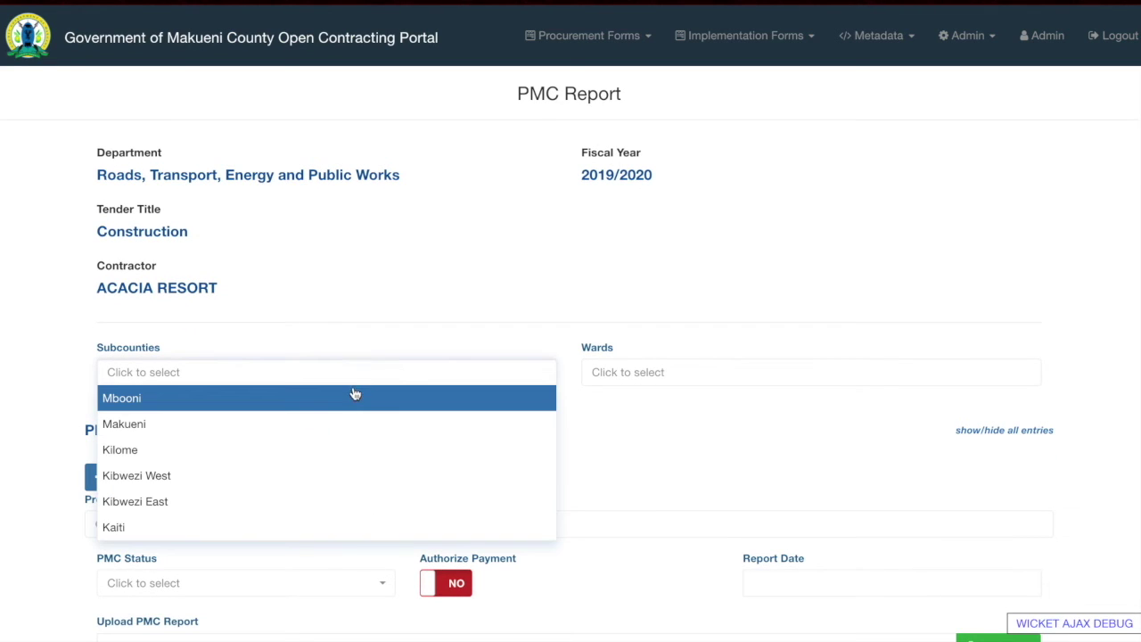
{"action": "left_click", "coordinate": [348, 406]}
{"action": "left_click", "coordinate": [644, 377]}
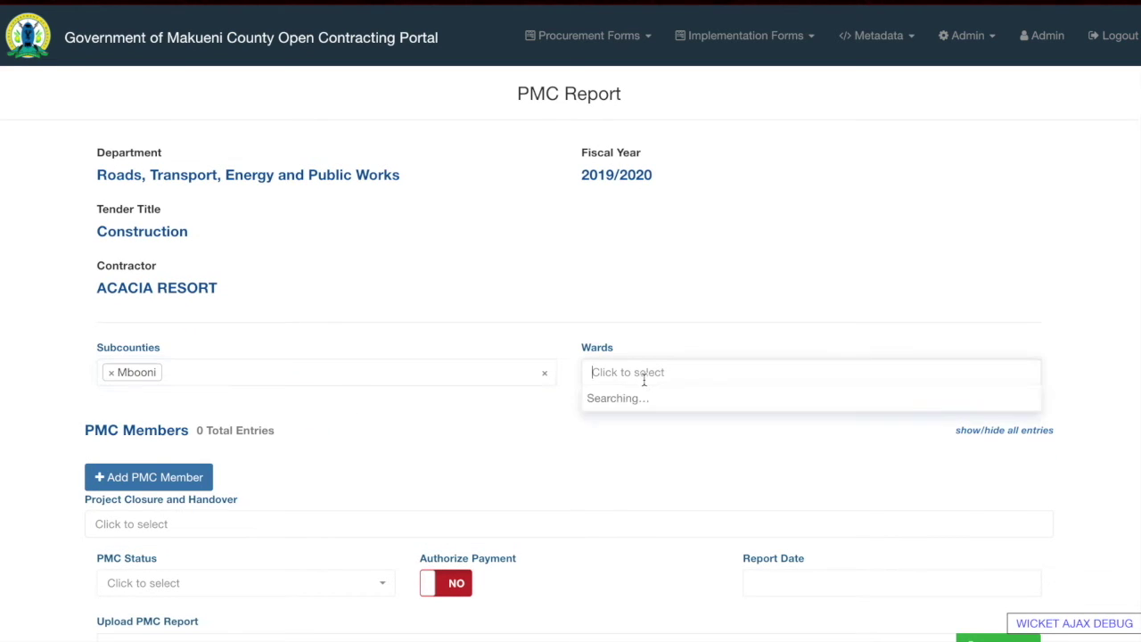
{"action": "left_click", "coordinate": [638, 401]}
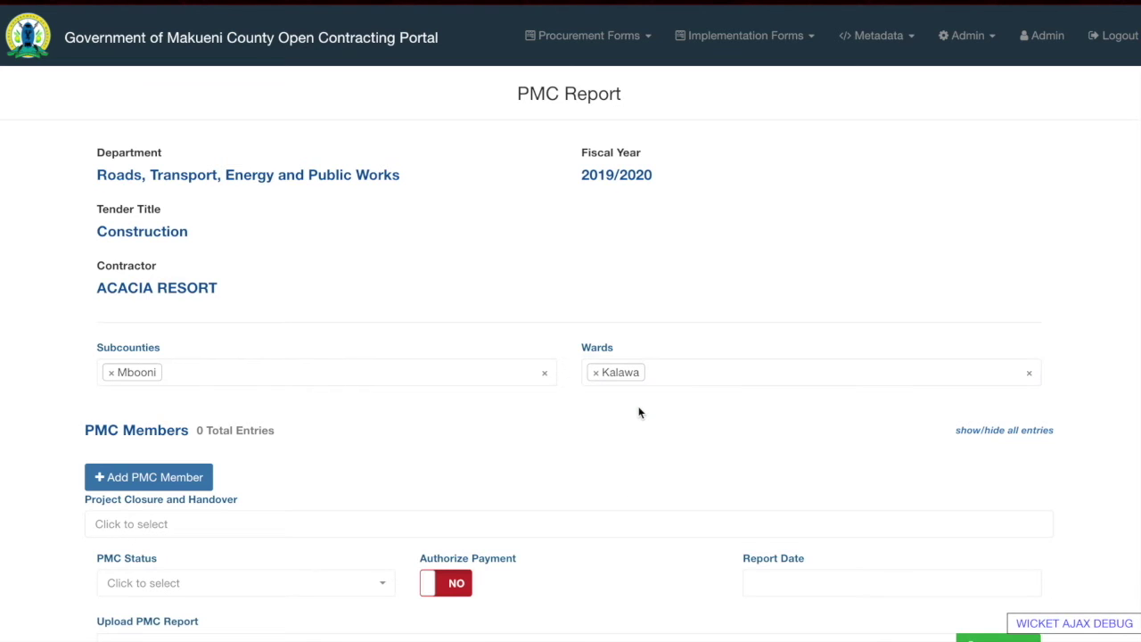
{"action": "scroll", "coordinate": [471, 428], "scroll_direction": "down", "scroll_amount": 2}
{"action": "scroll", "coordinate": [470, 426], "scroll_direction": "down", "scroll_amount": 2}
Add a PMC member: a staff member designated Chairperson.
{"action": "left_click", "coordinate": [181, 330]}
{"action": "scroll", "coordinate": [180, 328], "scroll_direction": "down", "scroll_amount": 1}
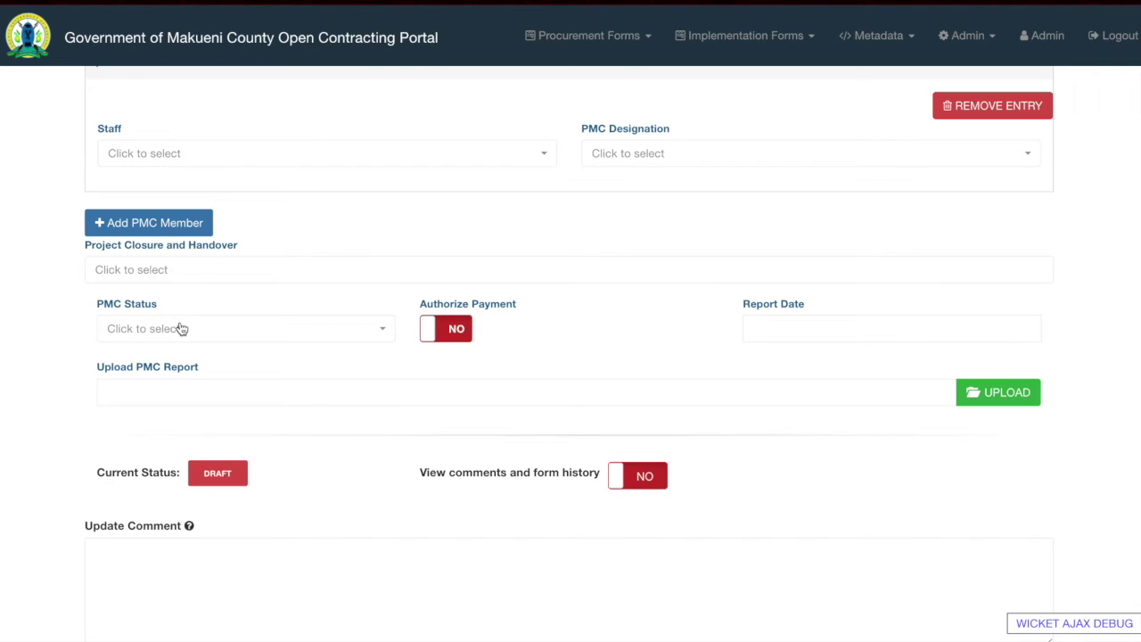
{"action": "left_click", "coordinate": [249, 164]}
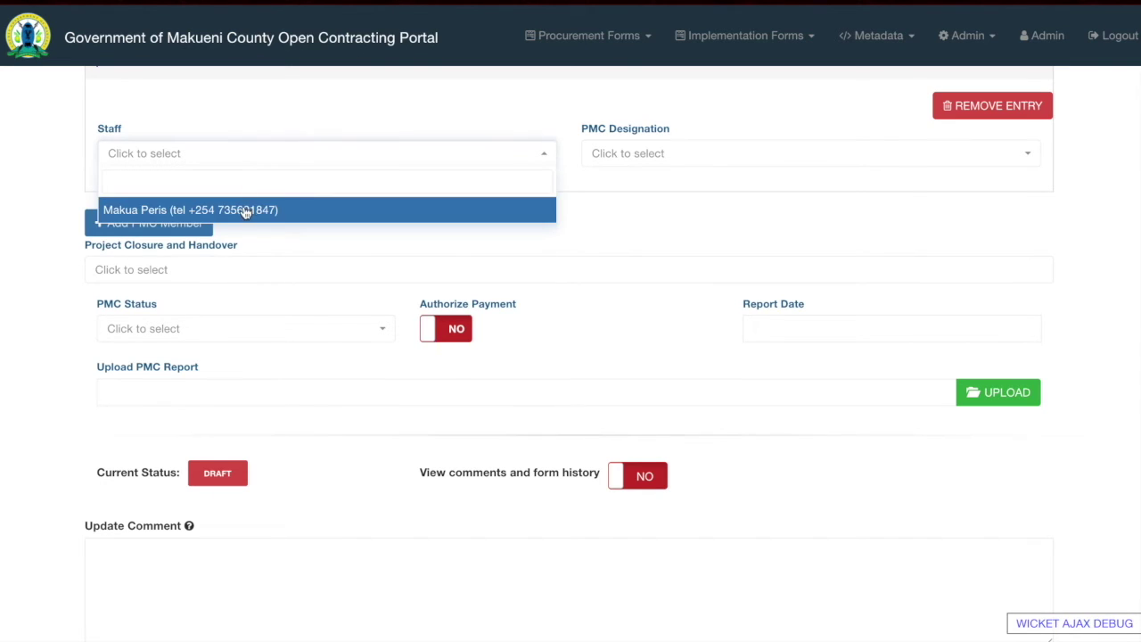
{"action": "left_click", "coordinate": [245, 212]}
{"action": "left_click", "coordinate": [719, 156]}
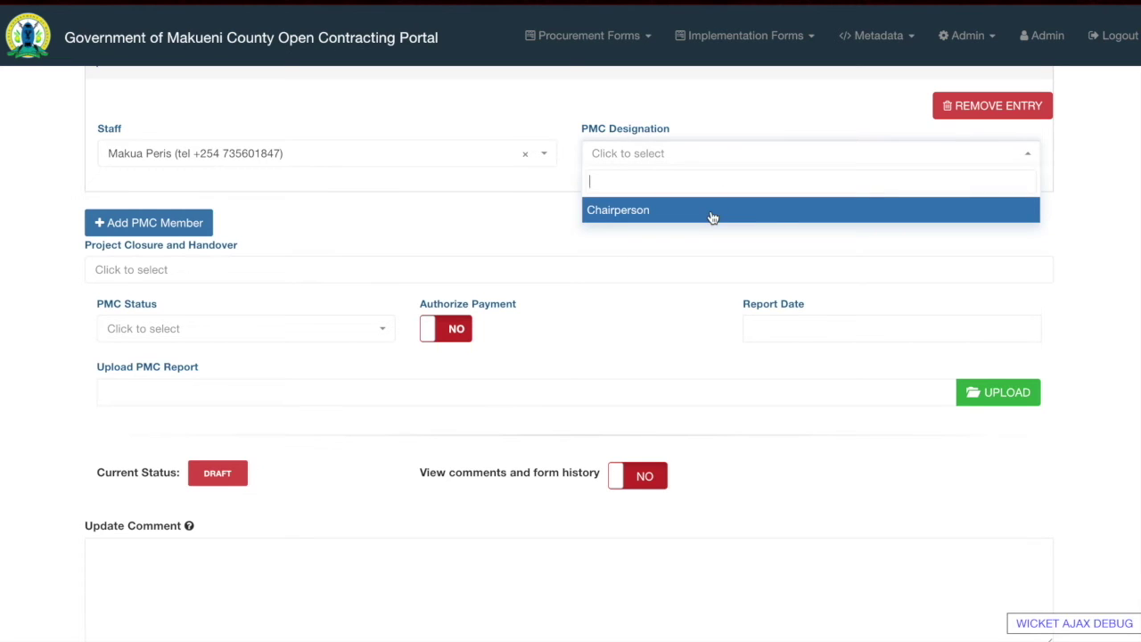
{"action": "left_click", "coordinate": [712, 217]}
{"action": "scroll", "coordinate": [460, 255], "scroll_direction": "down", "scroll_amount": 1}
{"action": "left_click", "coordinate": [455, 239]}
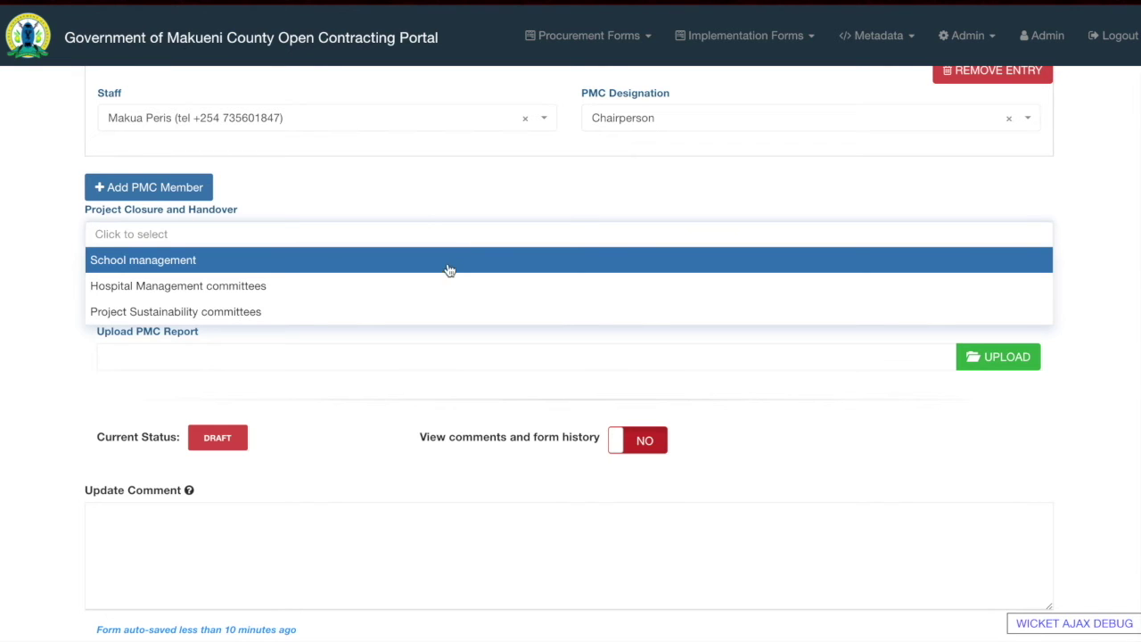
Hand over to Hospital Management committees, set PMC status On Track, and authorize payment.
{"action": "left_click", "coordinate": [444, 285]}
{"action": "left_click", "coordinate": [308, 289]}
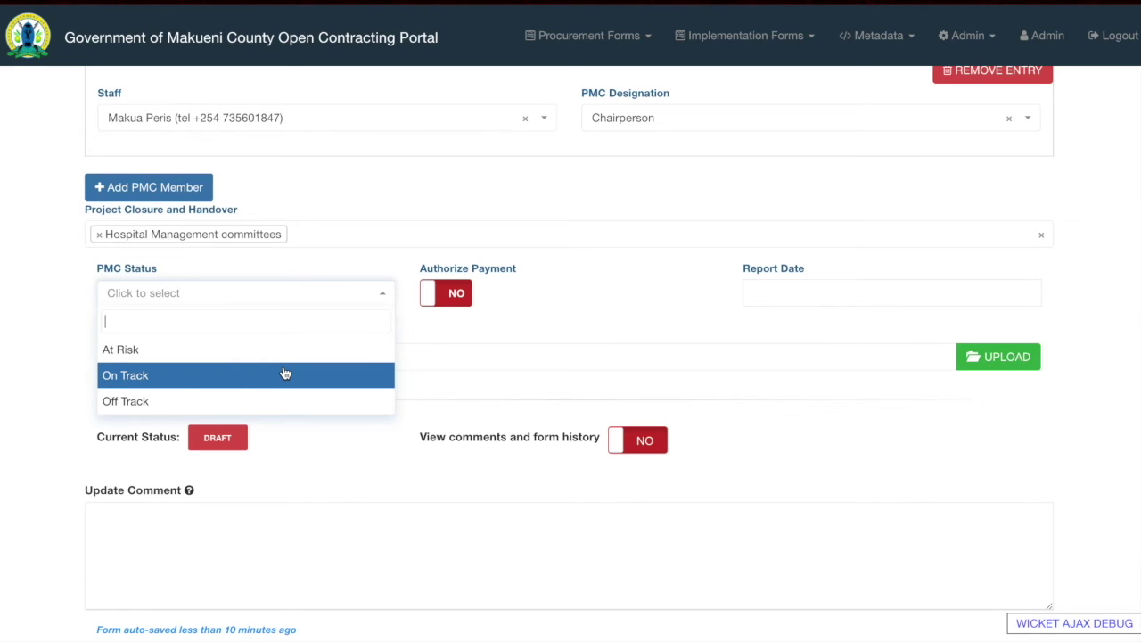
{"action": "left_click", "coordinate": [284, 373]}
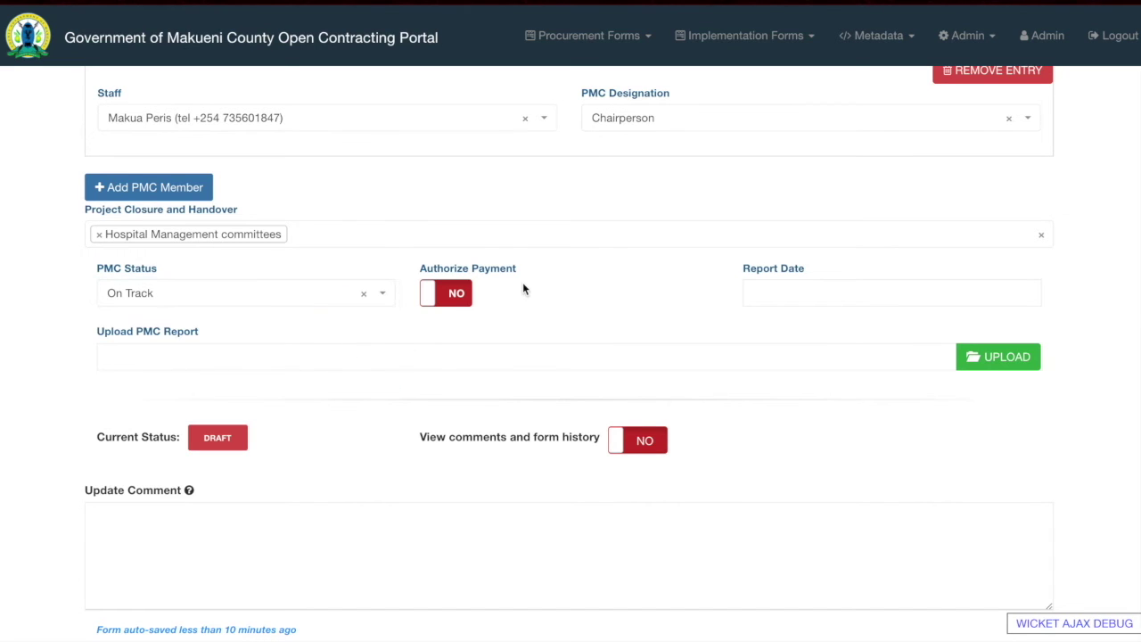
{"action": "left_click", "coordinate": [448, 297]}
Set the PMC report date to 01/02/10.
{"action": "left_click", "coordinate": [874, 294]}
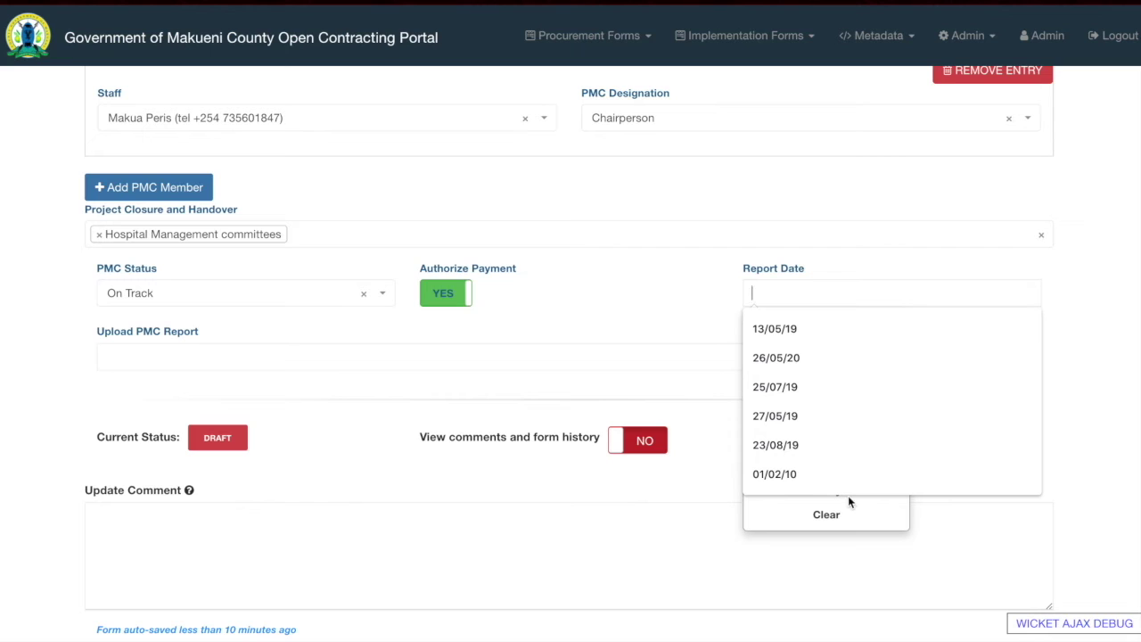
{"action": "left_click", "coordinate": [775, 445]}
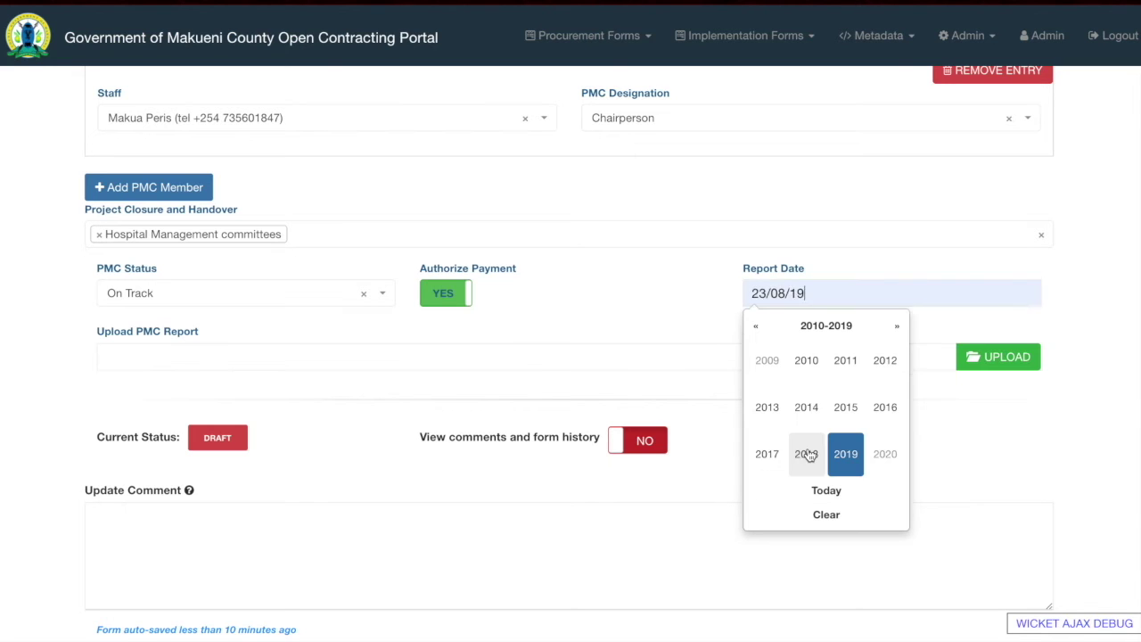
{"action": "left_click", "coordinate": [805, 362]}
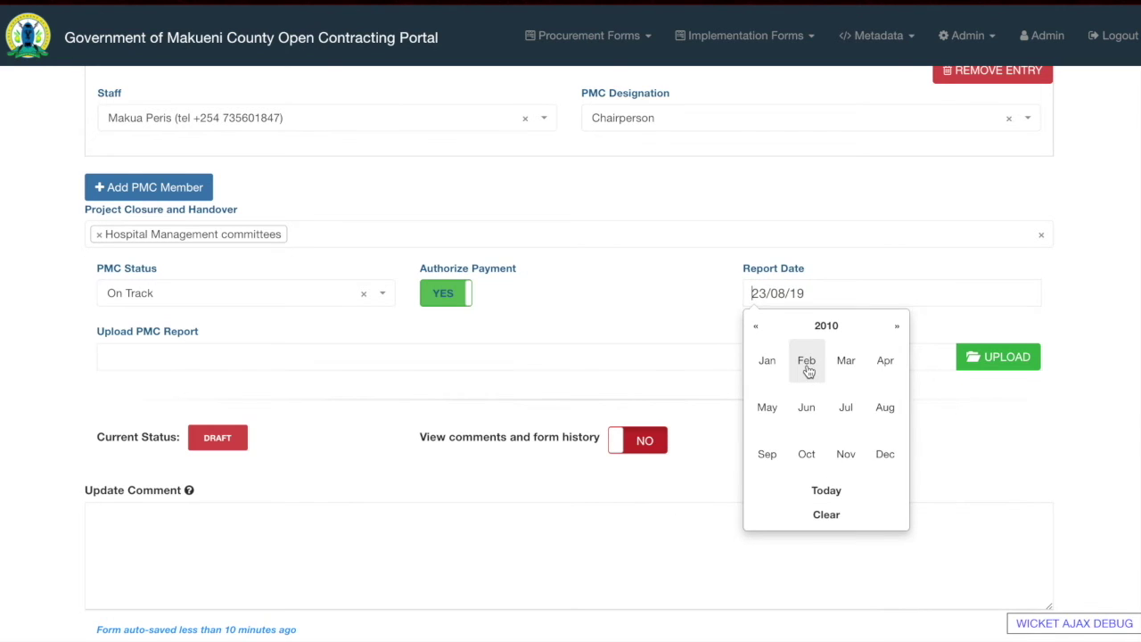
{"action": "left_click", "coordinate": [805, 365]}
{"action": "left_click", "coordinate": [797, 372]}
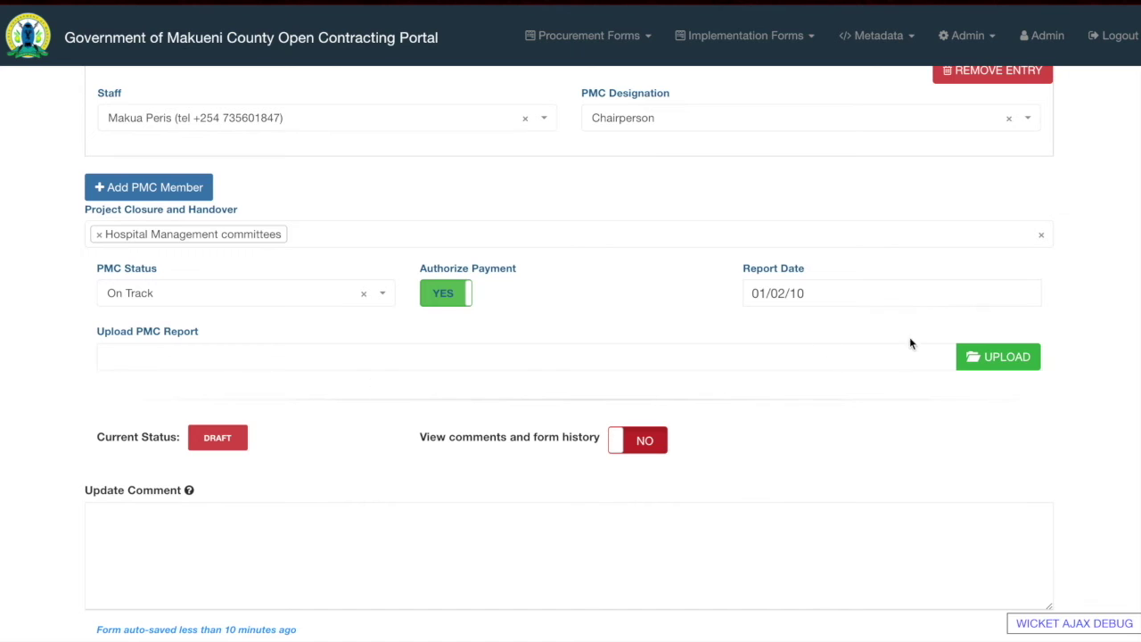
Attach the COVID-19 procurements PDF and submit the PMC Report.
{"action": "left_click", "coordinate": [967, 353]}
{"action": "scroll", "coordinate": [439, 179], "scroll_direction": "down", "scroll_amount": 3}
{"action": "scroll", "coordinate": [440, 178], "scroll_direction": "down", "scroll_amount": 3}
{"action": "left_click", "coordinate": [457, 85]}
{"action": "left_click", "coordinate": [857, 258]}
{"action": "scroll", "coordinate": [498, 431], "scroll_direction": "down", "scroll_amount": 5}
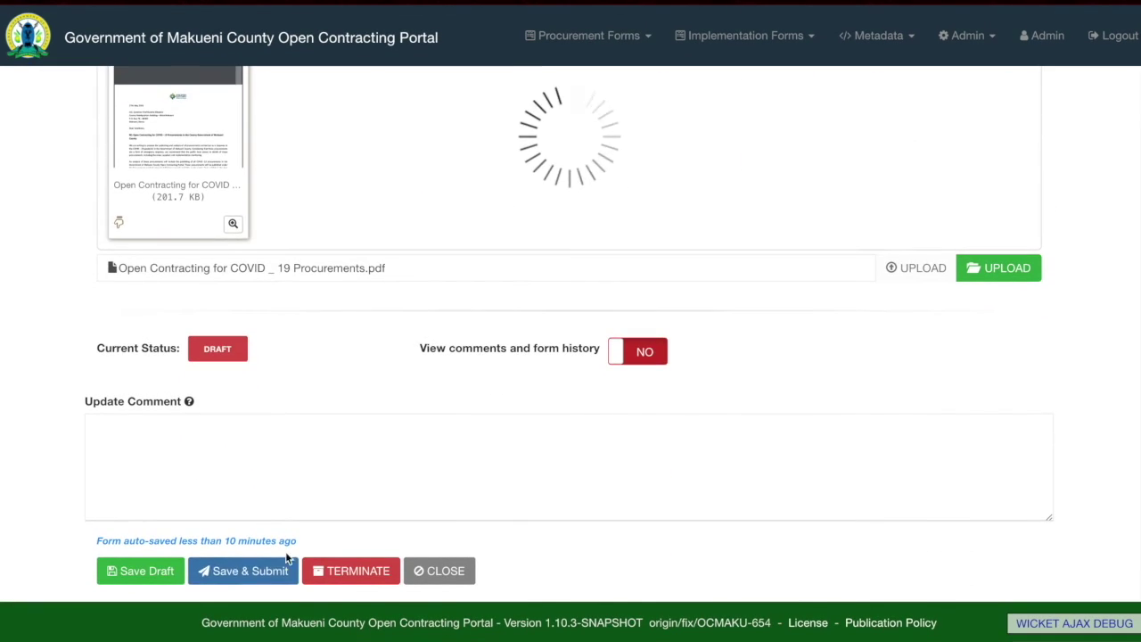
{"action": "left_click", "coordinate": [267, 573]}
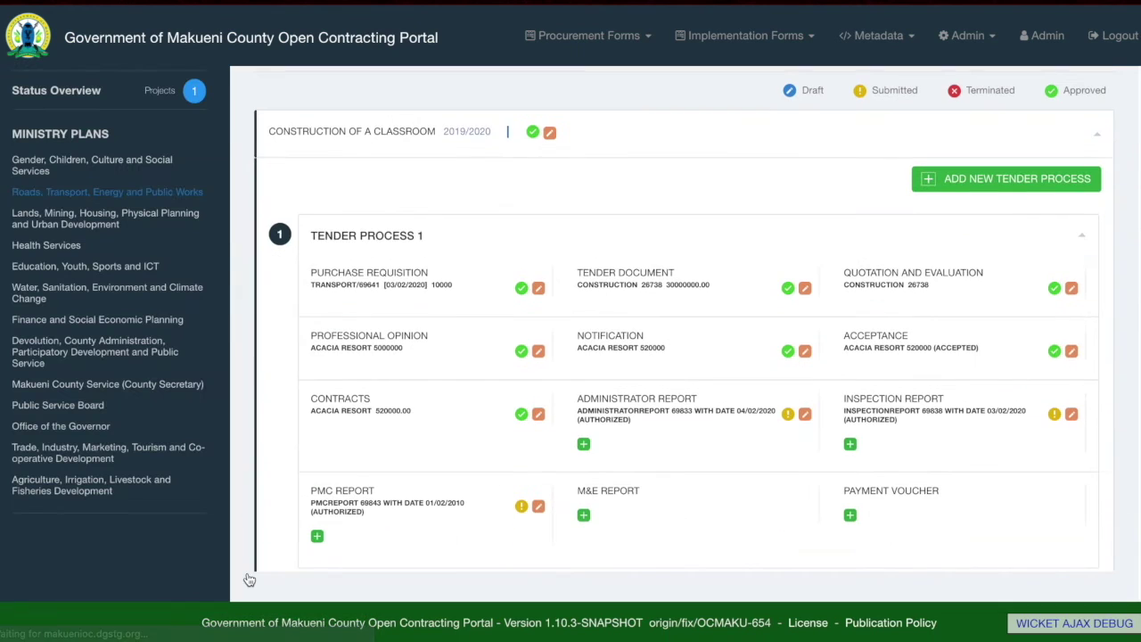
Start a new M&E report with subcounty Makueni, wards Makueni Head Quarters and Wote, and subward Wote.
{"action": "left_click", "coordinate": [585, 517]}
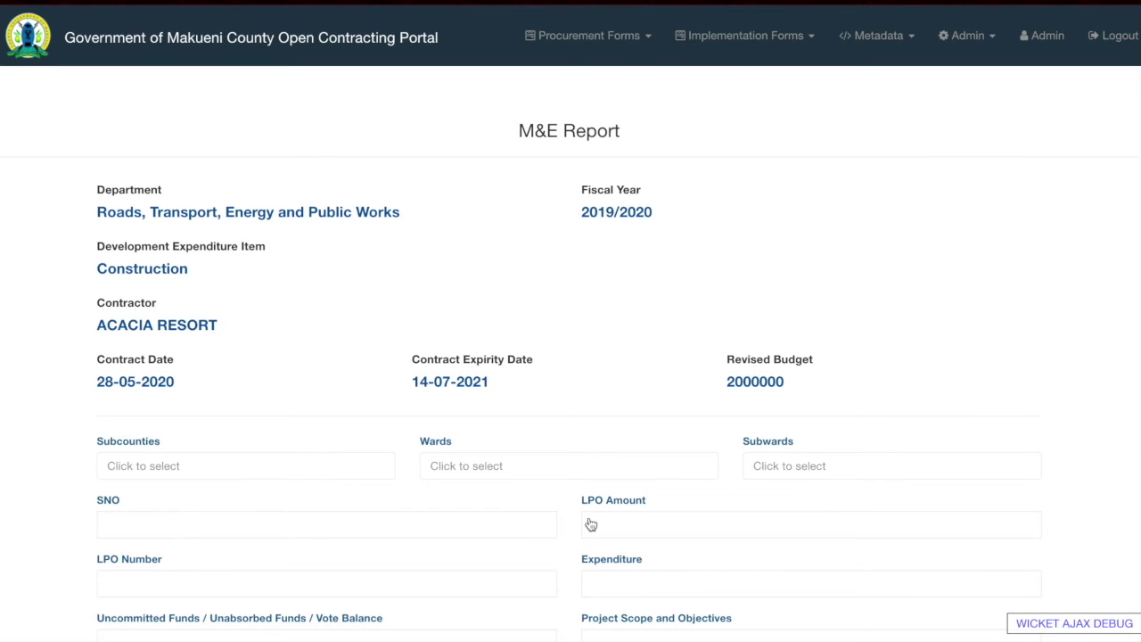
{"action": "scroll", "coordinate": [590, 524], "scroll_direction": "down", "scroll_amount": 2}
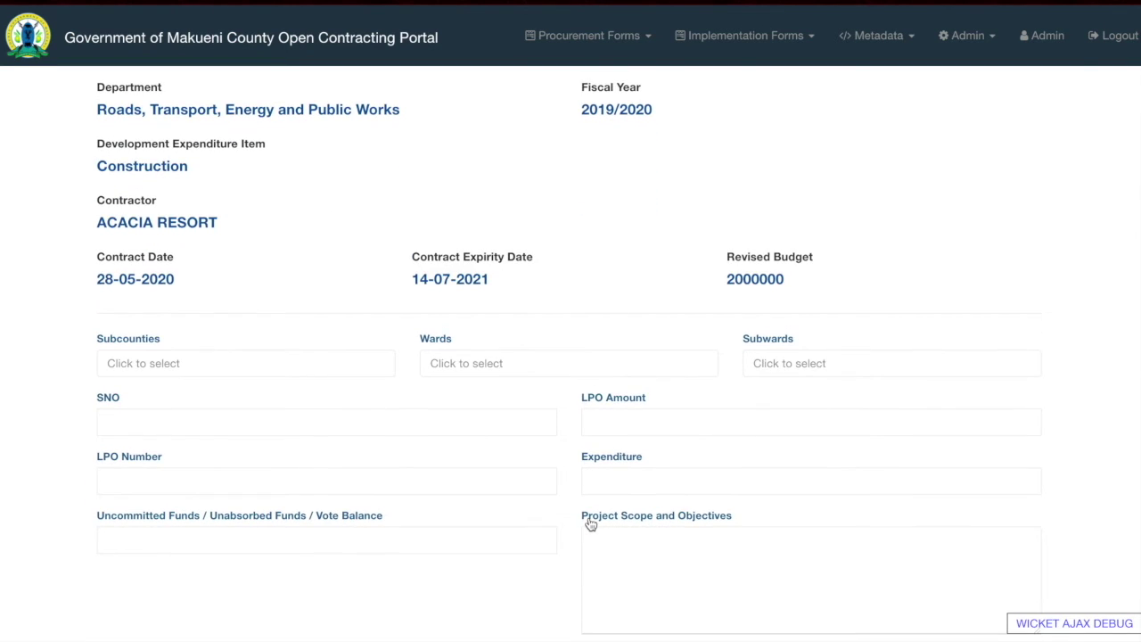
{"action": "scroll", "coordinate": [590, 524], "scroll_direction": "down", "scroll_amount": 2}
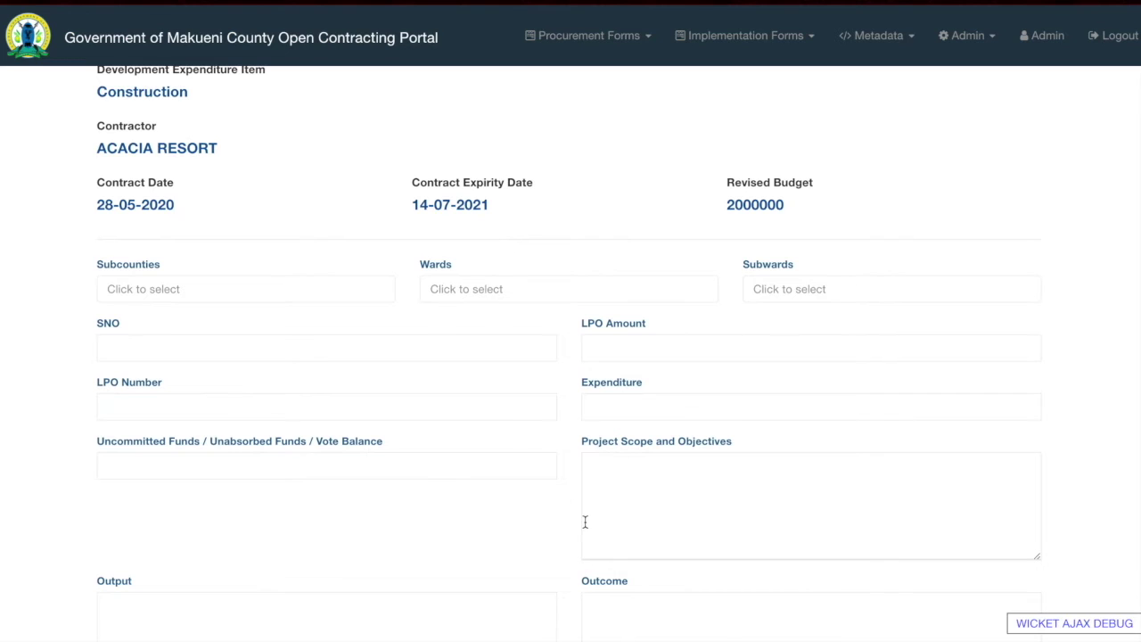
{"action": "scroll", "coordinate": [584, 521], "scroll_direction": "up", "scroll_amount": 3}
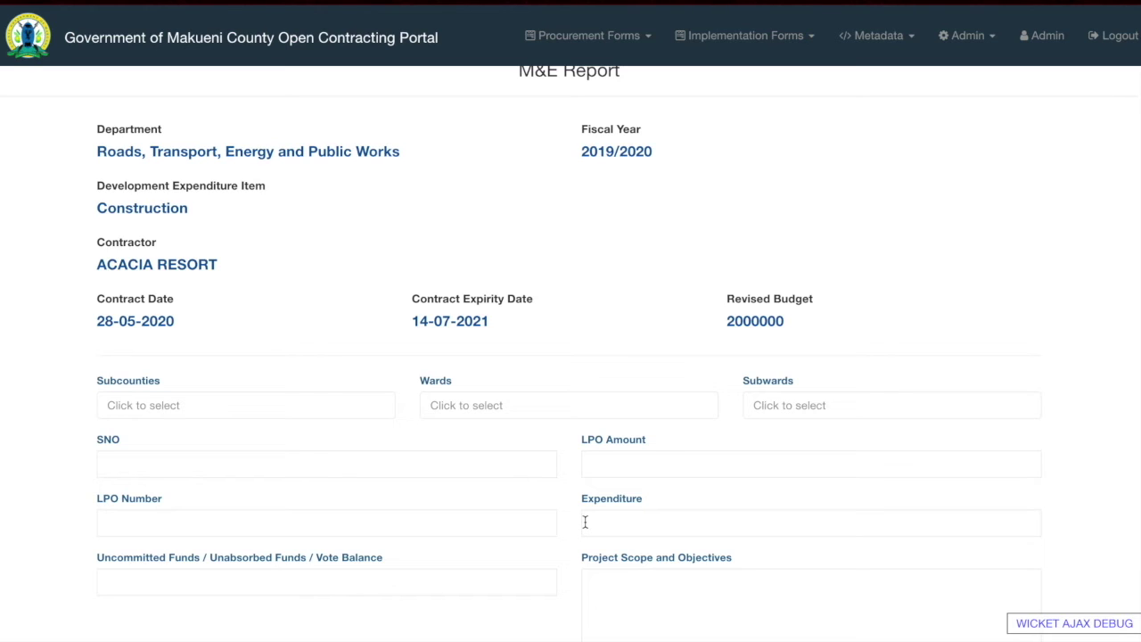
{"action": "left_click", "coordinate": [367, 404]}
{"action": "left_click", "coordinate": [342, 453]}
{"action": "left_click", "coordinate": [487, 415]}
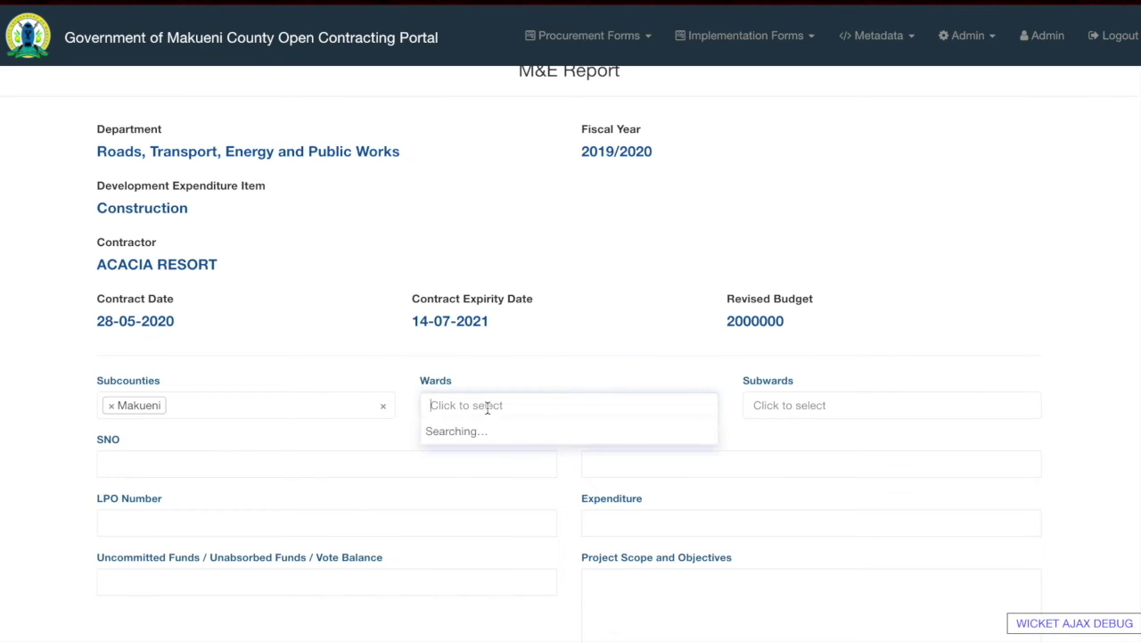
{"action": "left_click", "coordinate": [481, 430]}
{"action": "left_click", "coordinate": [828, 403]}
{"action": "left_click", "coordinate": [609, 403]}
{"action": "left_click", "coordinate": [571, 481]}
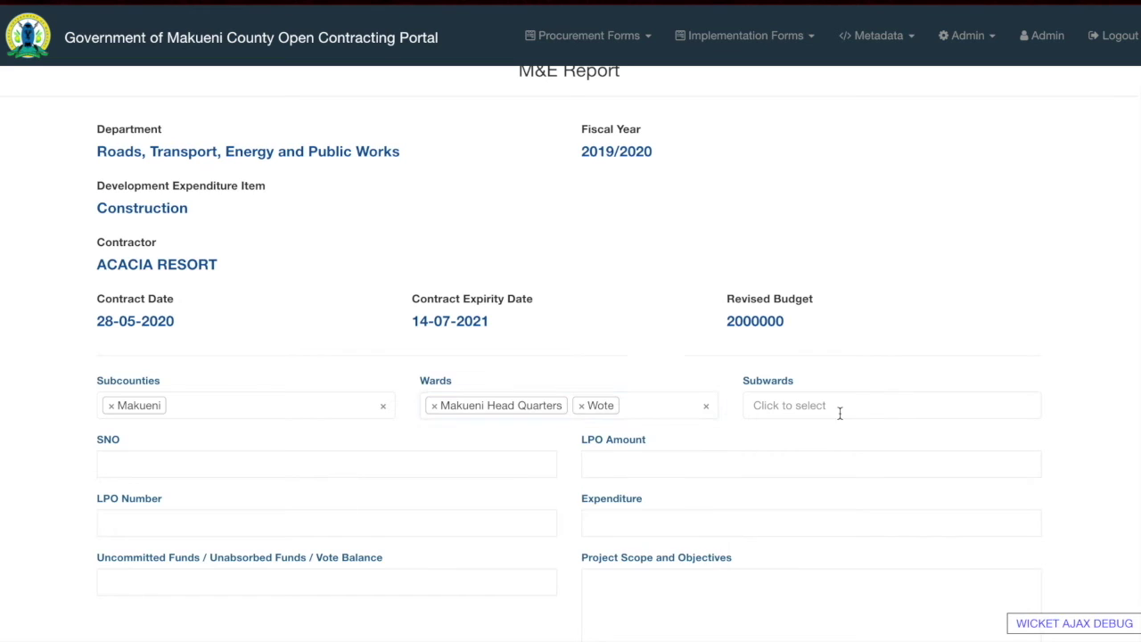
{"action": "left_click", "coordinate": [837, 408]}
{"action": "left_click", "coordinate": [828, 434]}
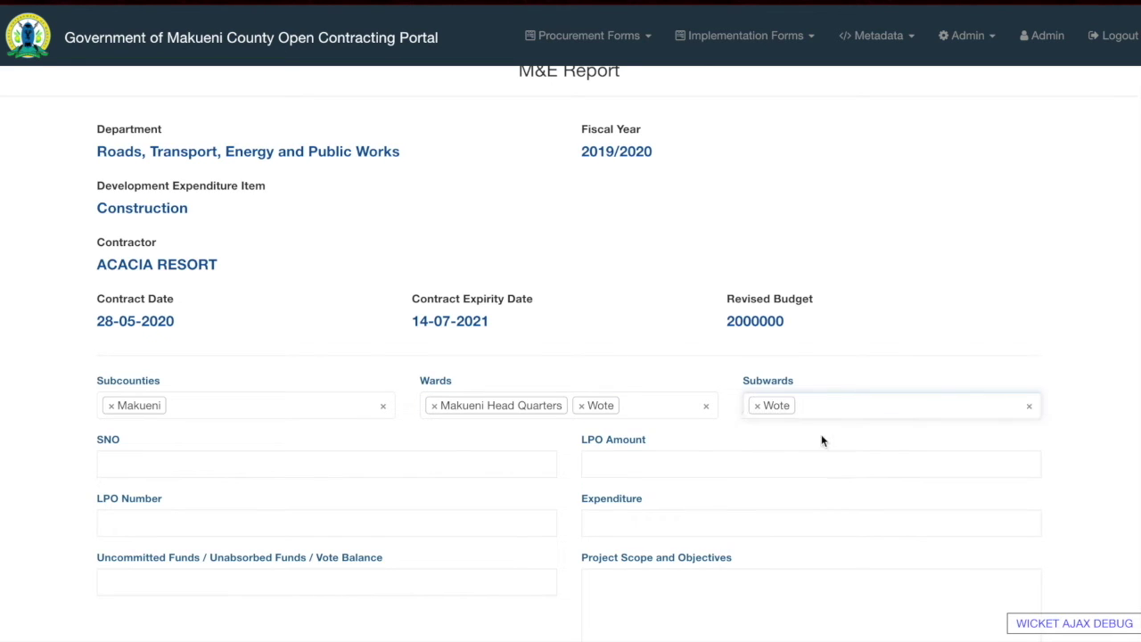
Enter SNO 24, LPO amount 500,000, LPO number 34, expenditure 6,006,904 and uncommitted funds 230,694,890.
{"action": "left_click", "coordinate": [451, 461]}
{"action": "type", "text": "24"}
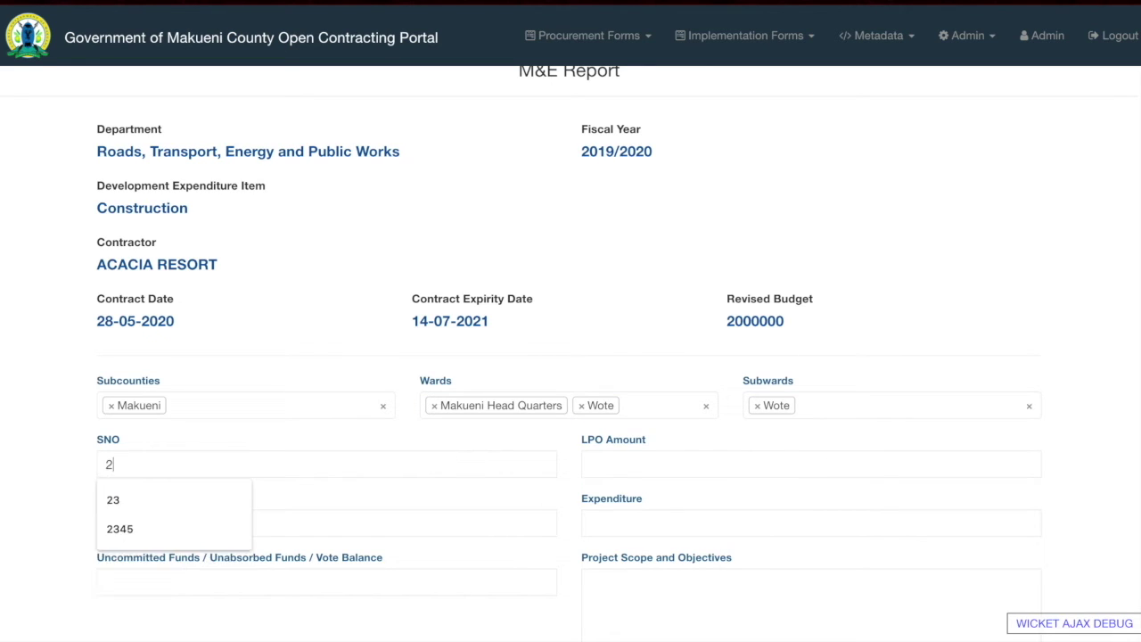
{"action": "left_click", "coordinate": [476, 511]}
{"action": "left_click", "coordinate": [623, 474]}
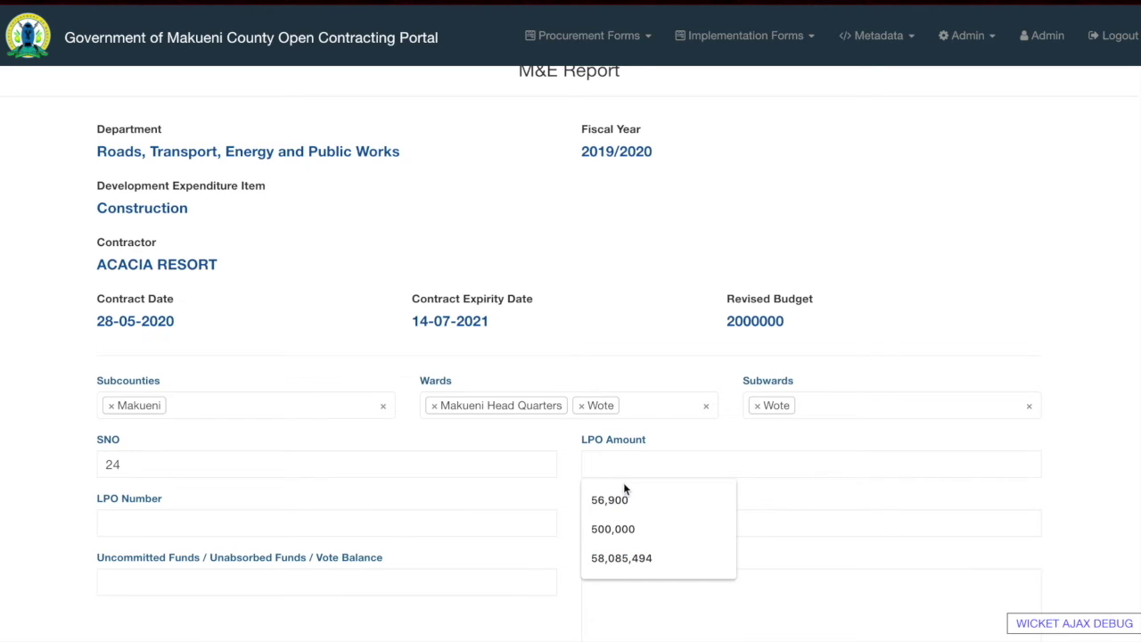
{"action": "left_click", "coordinate": [623, 526]}
{"action": "left_click", "coordinate": [367, 514]}
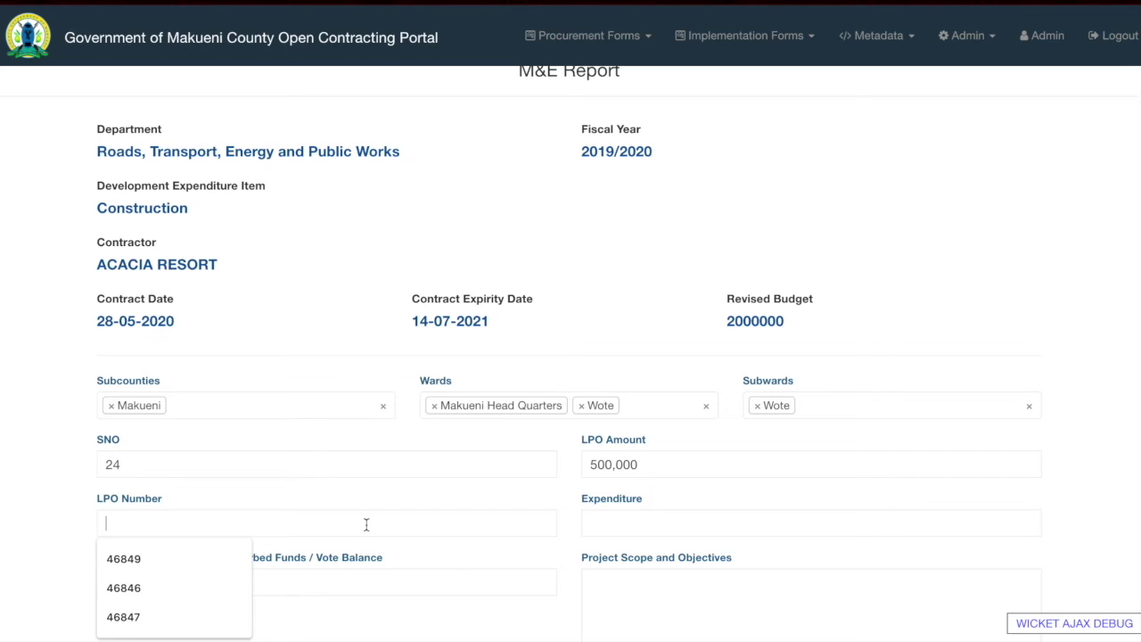
{"action": "type", "text": "34"}
{"action": "left_click", "coordinate": [608, 531]}
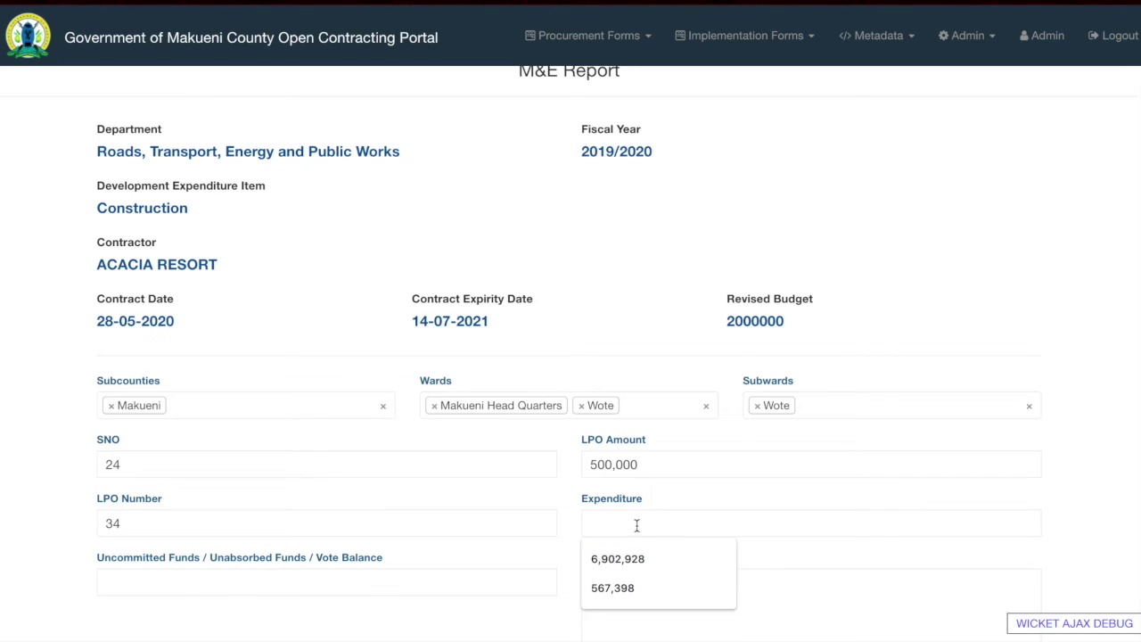
{"action": "type", "text": "6,006,90"}
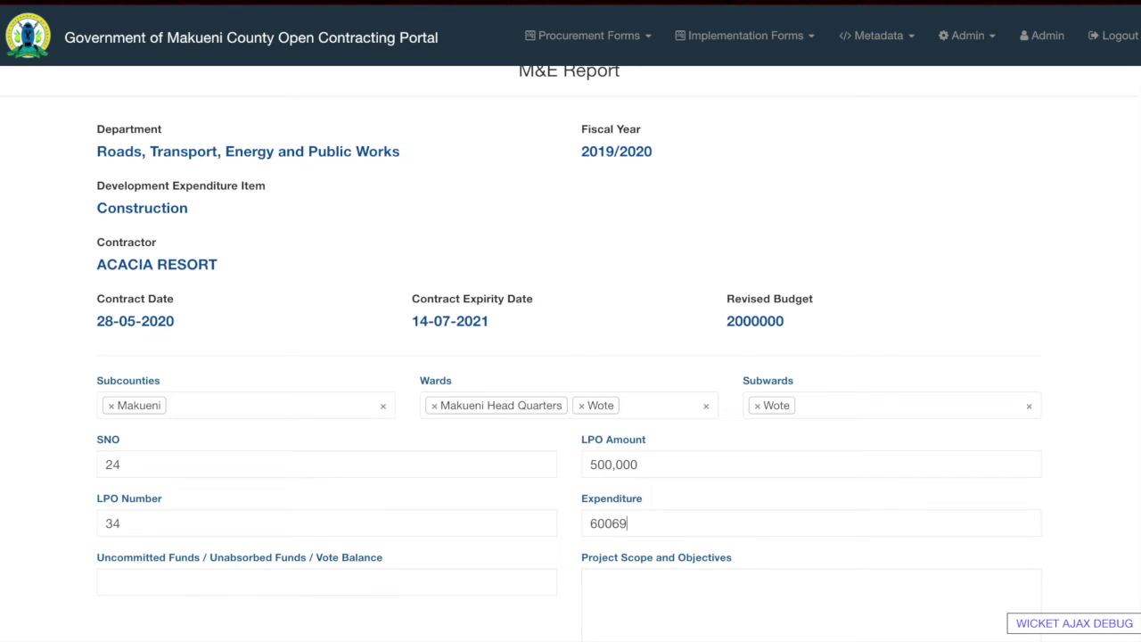
{"action": "type", "text": "4"}
{"action": "scroll", "coordinate": [470, 560], "scroll_direction": "down", "scroll_amount": 2}
{"action": "left_click", "coordinate": [436, 415]}
{"action": "type", "text": "230"}
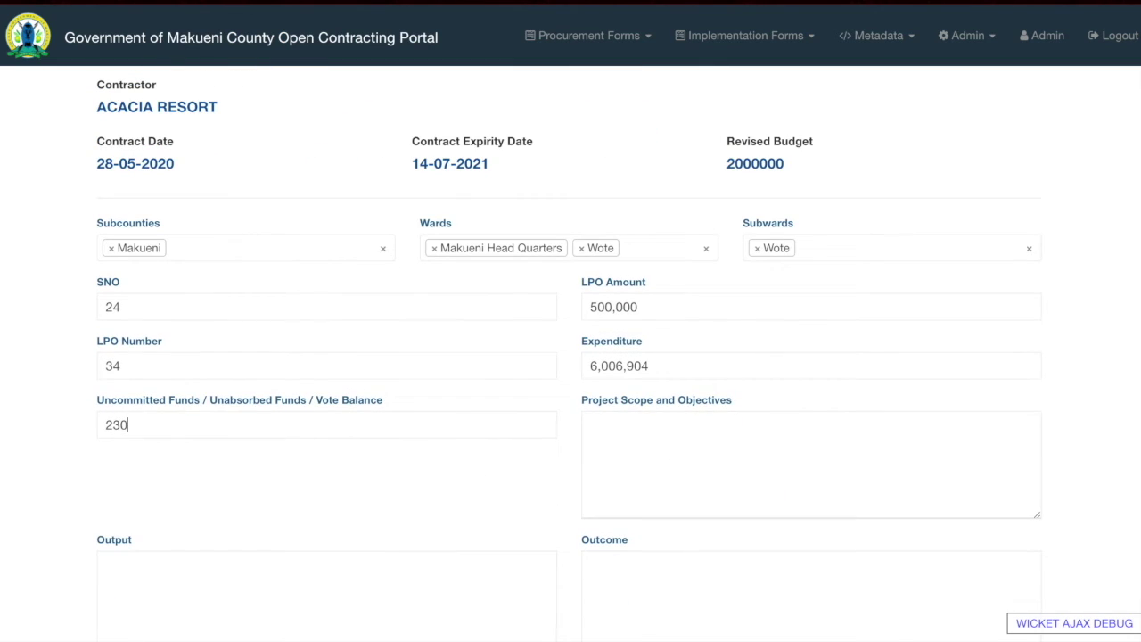
{"action": "type", "text": ",694,890"}
Enter scope 'Construction' and project output 'Completion of roads'.
{"action": "left_click", "coordinate": [672, 467]}
{"action": "type", "text": "Construction"}
{"action": "scroll", "coordinate": [344, 504], "scroll_direction": "down", "scroll_amount": 2}
{"action": "left_click", "coordinate": [319, 466]}
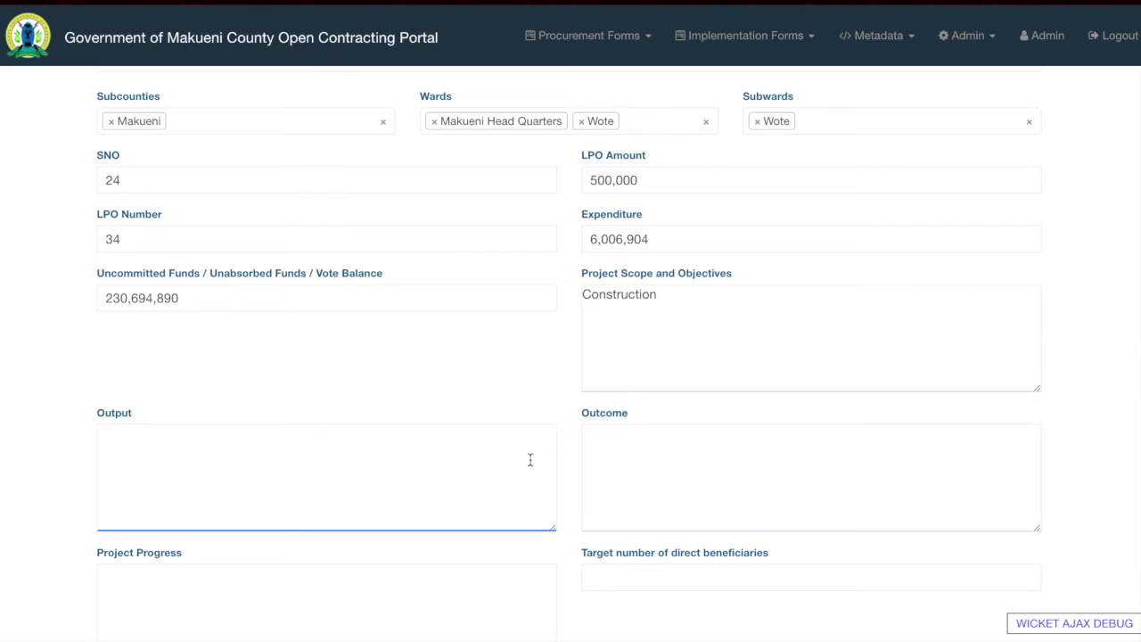
{"action": "left_click", "coordinate": [593, 460]}
{"action": "scroll", "coordinate": [472, 470], "scroll_direction": "down", "scroll_amount": 1}
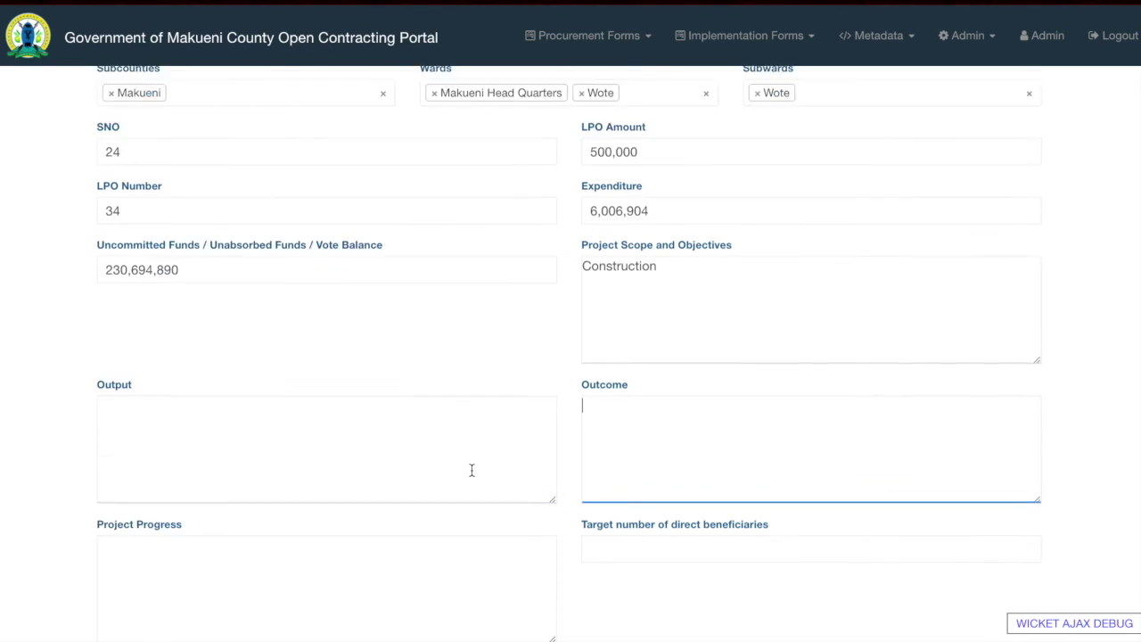
{"action": "scroll", "coordinate": [471, 469], "scroll_direction": "down", "scroll_amount": 2}
{"action": "left_click", "coordinate": [336, 321]}
{"action": "type", "text": "Compl"}
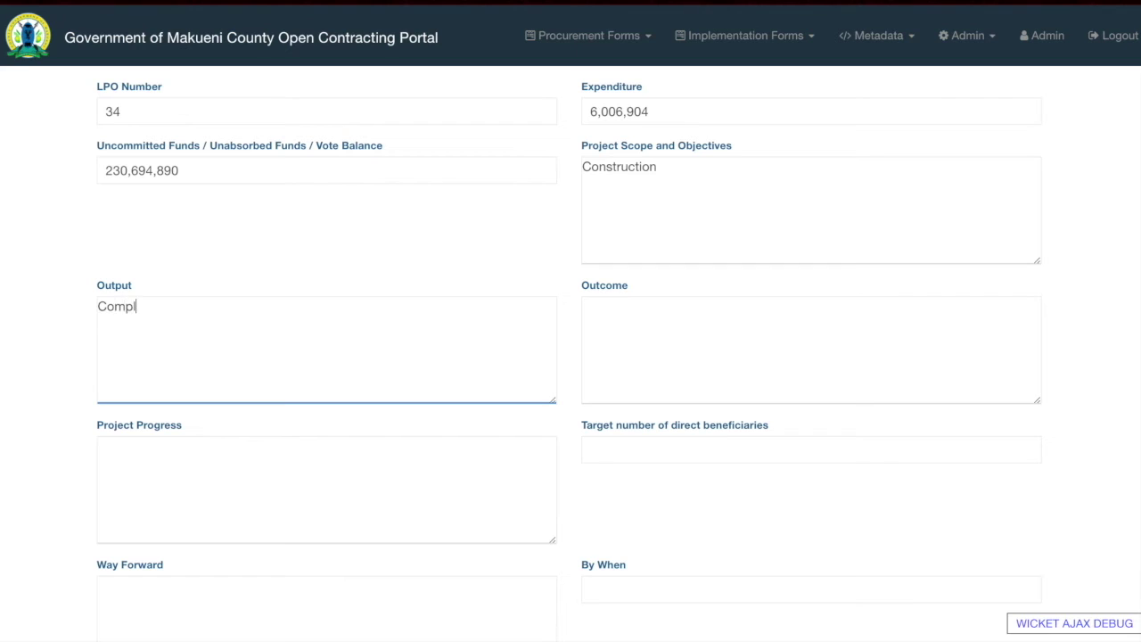
{"action": "key", "text": "BackSpace"}
{"action": "key", "text": "BackSpace"}
{"action": "type", "text": "l=pletion of roads"}
Describe the outcome as improved access to the market.
{"action": "left_click", "coordinate": [634, 320]}
{"action": "type", "text": "Improves"}
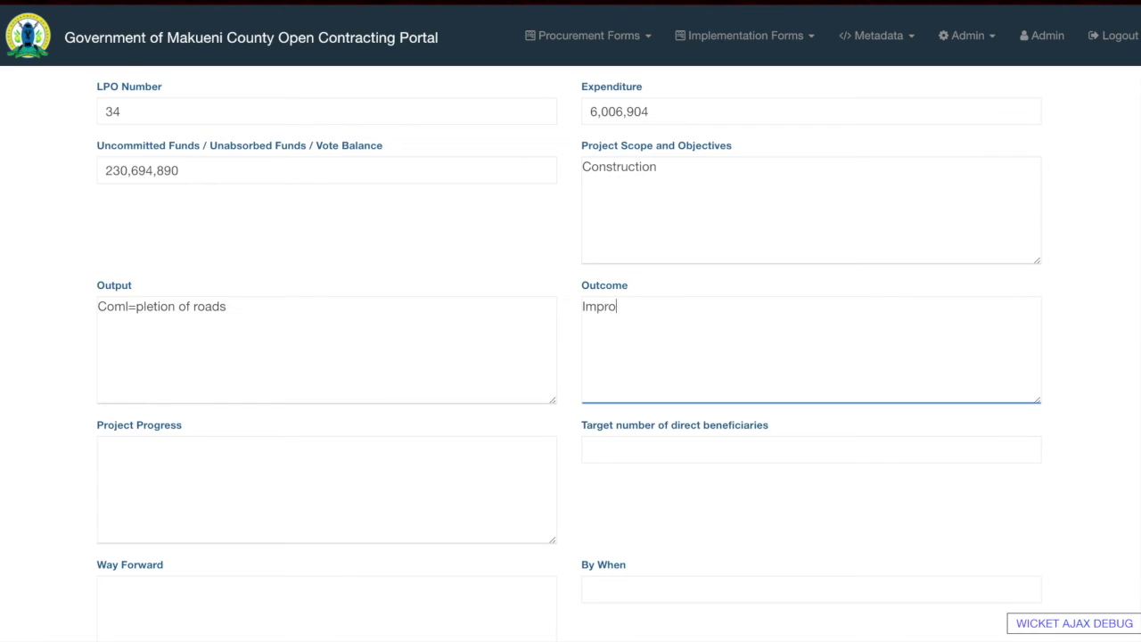
{"action": "type", "text": "c"}
{"action": "key", "text": "BackSpace"}
{"action": "key", "text": "BackSpace"}
{"action": "key", "text": "BackSpace"}
{"action": "key", "text": "BackSpace"}
{"action": "key", "text": "BackSpace"}
{"action": "type", "text": "d access to the market"}
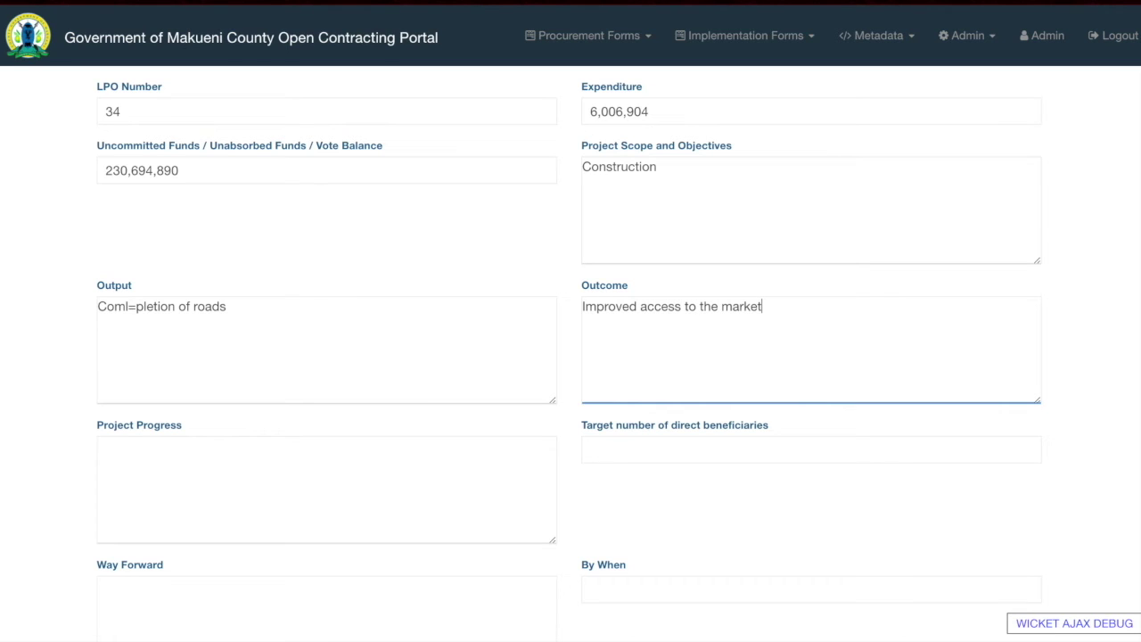
Set project progress to 'Complete' and target beneficiaries to 35.
{"action": "left_click", "coordinate": [290, 481]}
{"action": "scroll", "coordinate": [288, 460], "scroll_direction": "down", "scroll_amount": 1}
{"action": "type", "text": "Comp"}
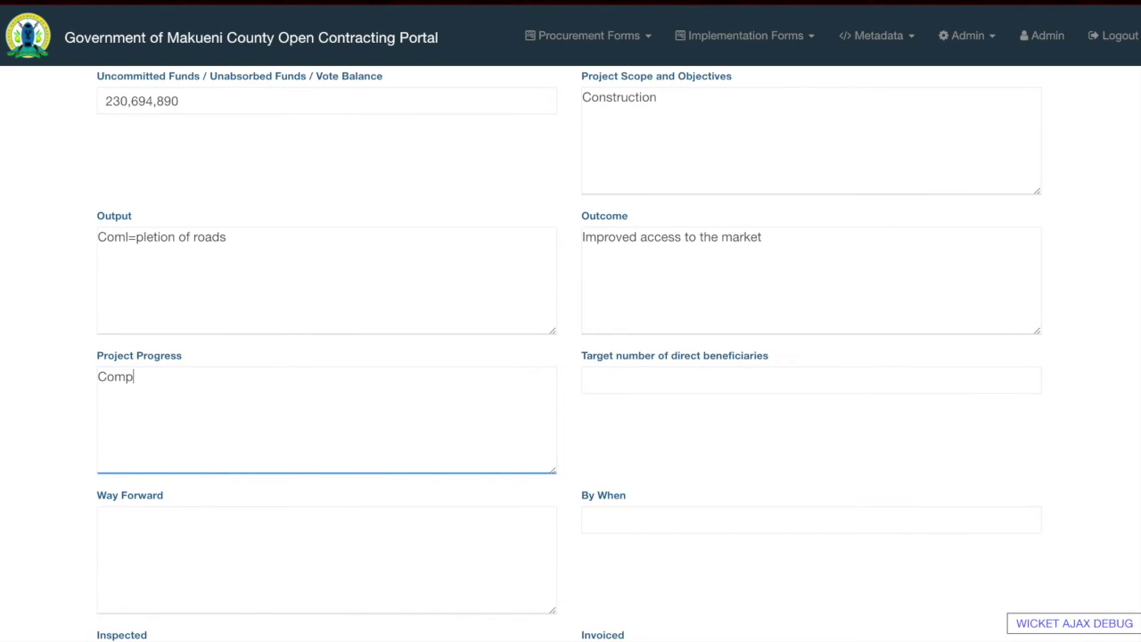
{"action": "type", "text": "lete"}
{"action": "left_click", "coordinate": [680, 378]}
{"action": "type", "text": "35"}
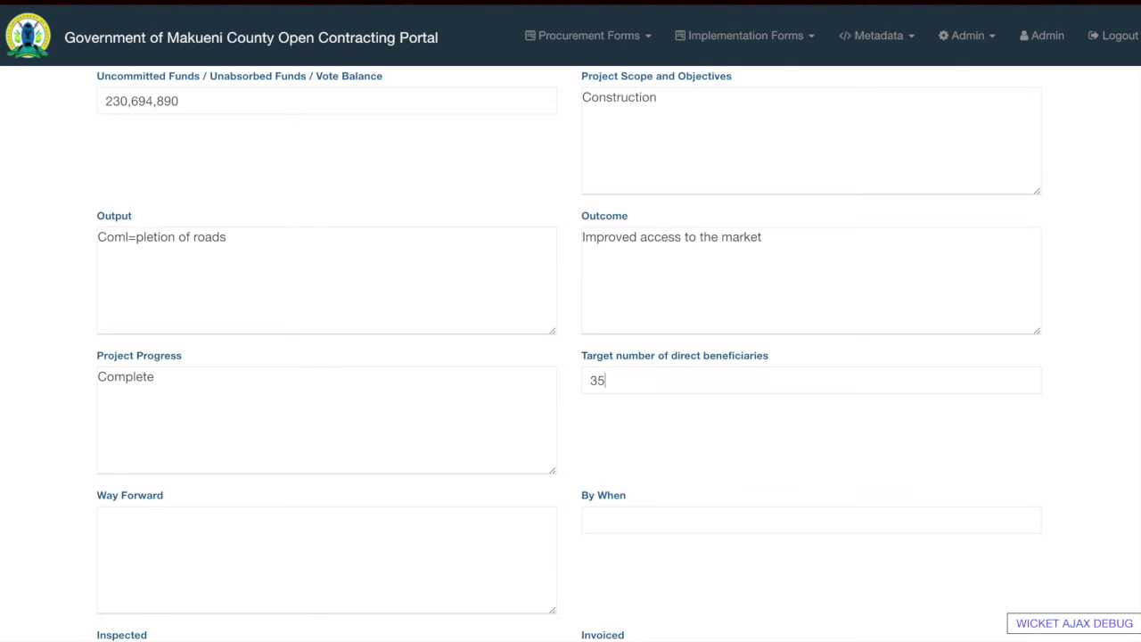
Set the way forward to 'Follow up on completeness' with deadline 03/02/20.
{"action": "scroll", "coordinate": [336, 469], "scroll_direction": "down", "scroll_amount": 1}
{"action": "left_click", "coordinate": [334, 453]}
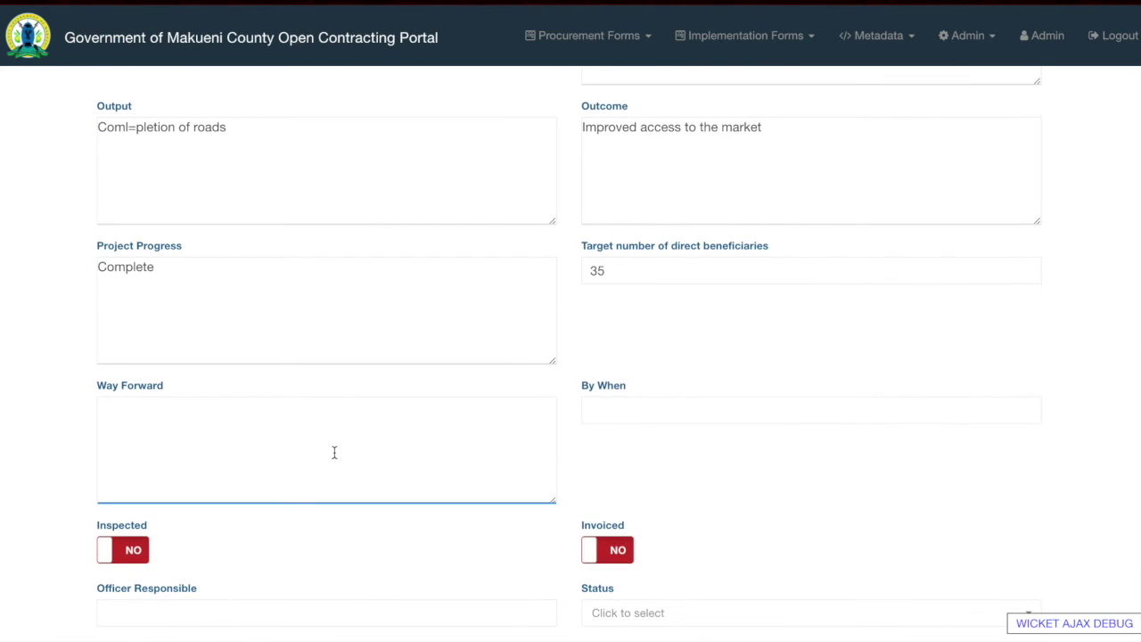
{"action": "type", "text": "Follow up on completeness"}
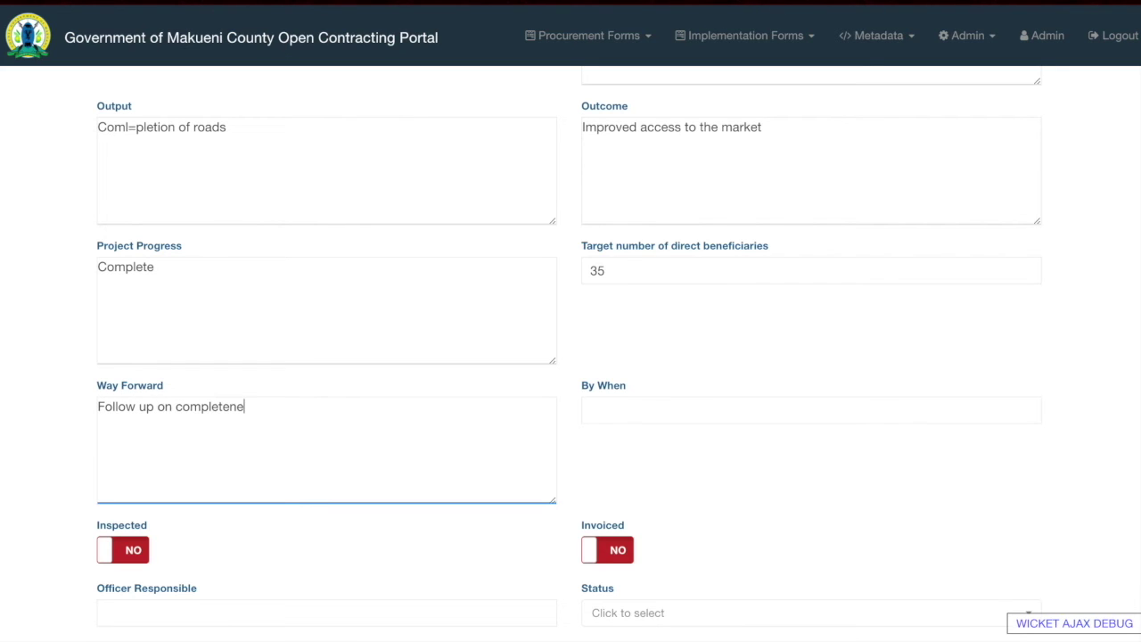
{"action": "left_click", "coordinate": [745, 412]}
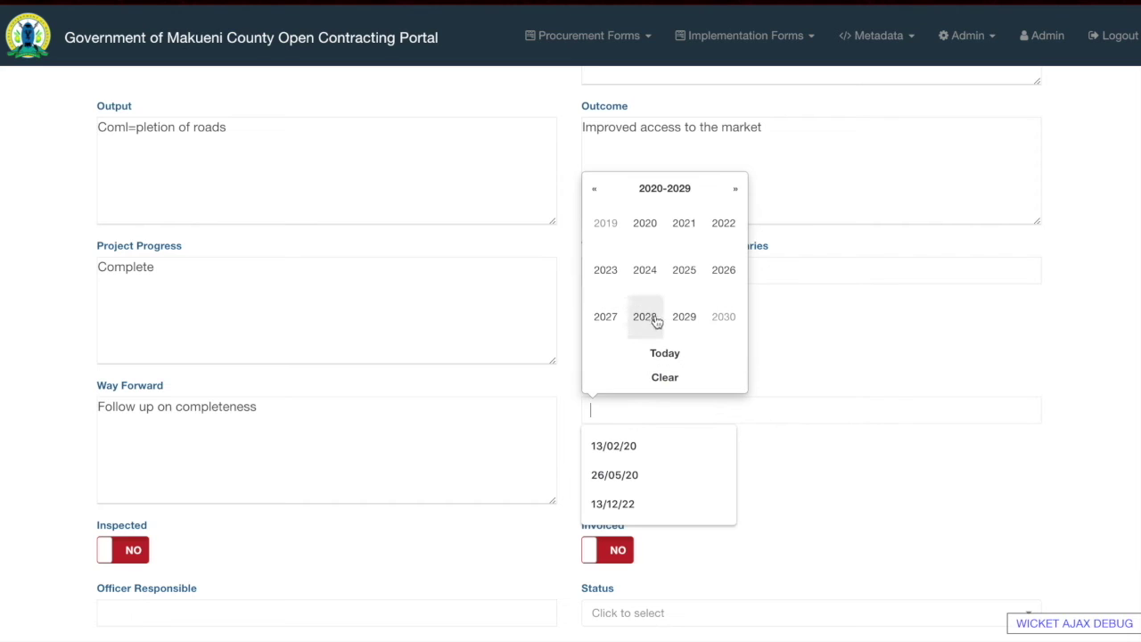
{"action": "left_click", "coordinate": [645, 225]}
{"action": "left_click", "coordinate": [647, 233]}
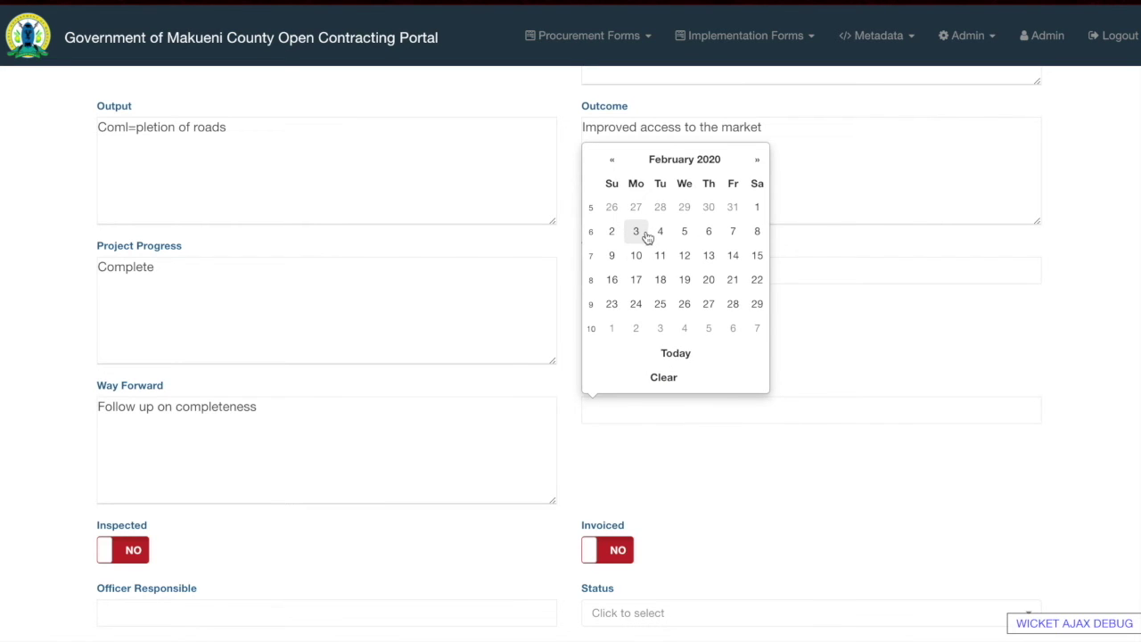
{"action": "left_click", "coordinate": [645, 234]}
{"action": "scroll", "coordinate": [378, 510], "scroll_direction": "down", "scroll_amount": 2}
{"action": "scroll", "coordinate": [378, 511], "scroll_direction": "down", "scroll_amount": 1}
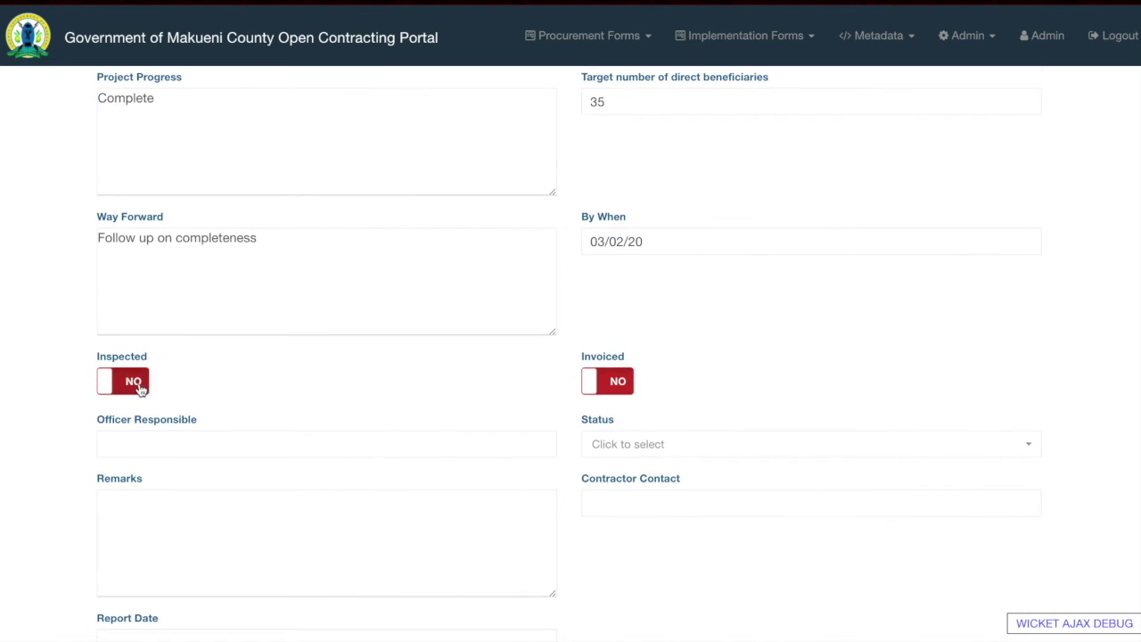
Mark the project as inspected and invoiced, and enter the responsible officer's name.
{"action": "left_click", "coordinate": [140, 390]}
{"action": "left_click", "coordinate": [627, 393]}
{"action": "left_click", "coordinate": [347, 451]}
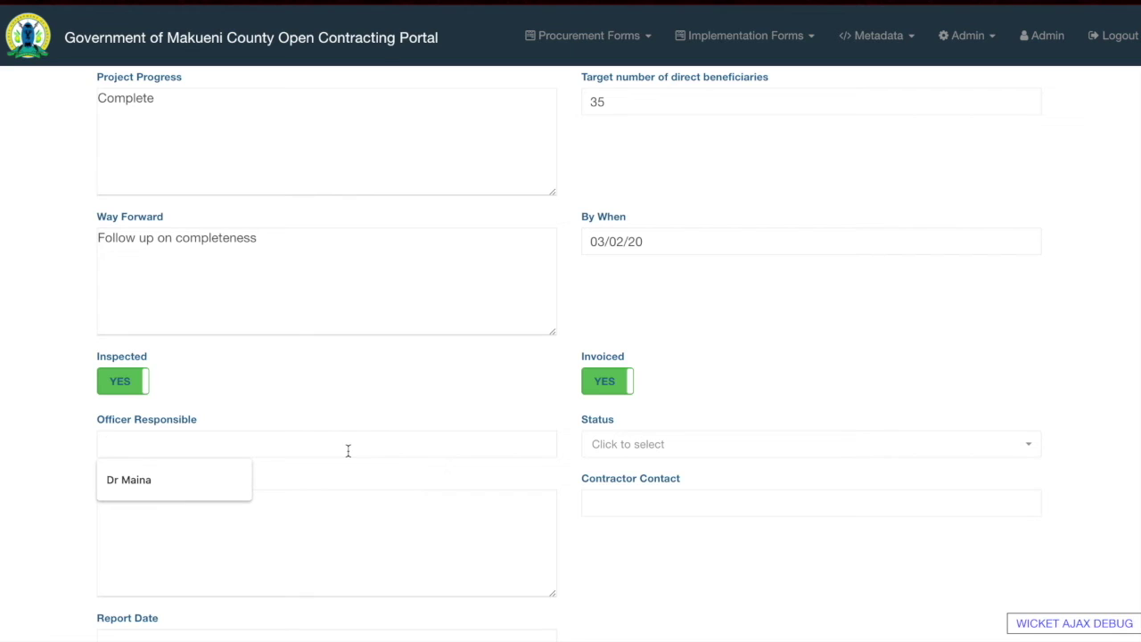
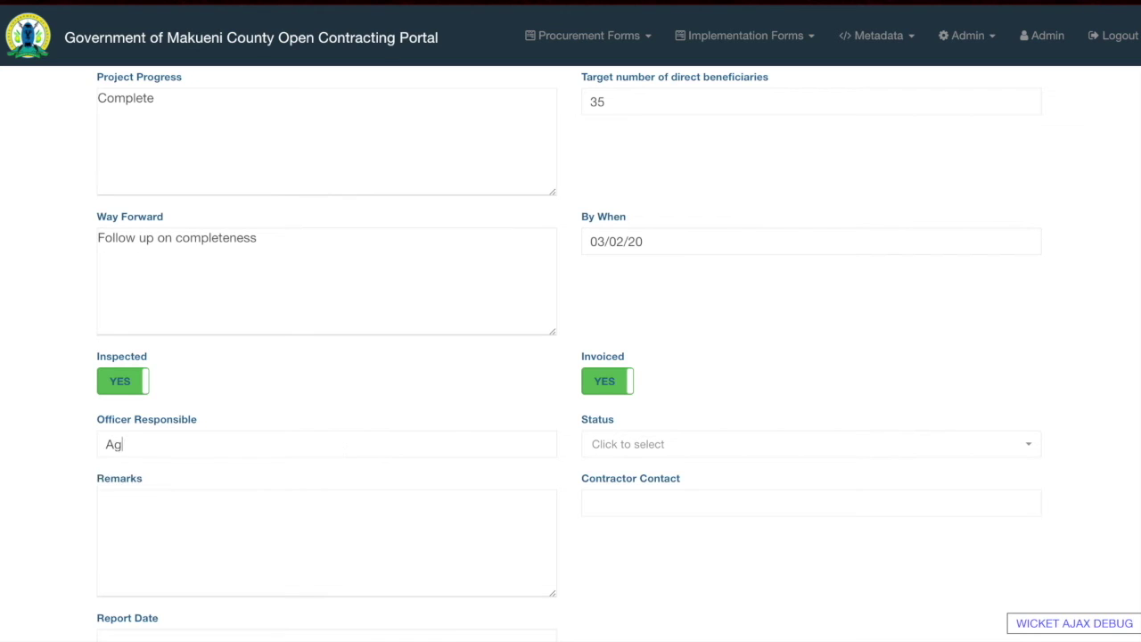
Set status to Complete in use, remarks 'Satisfactory completion', and enter the contractor contact's name.
{"action": "left_click", "coordinate": [653, 437]}
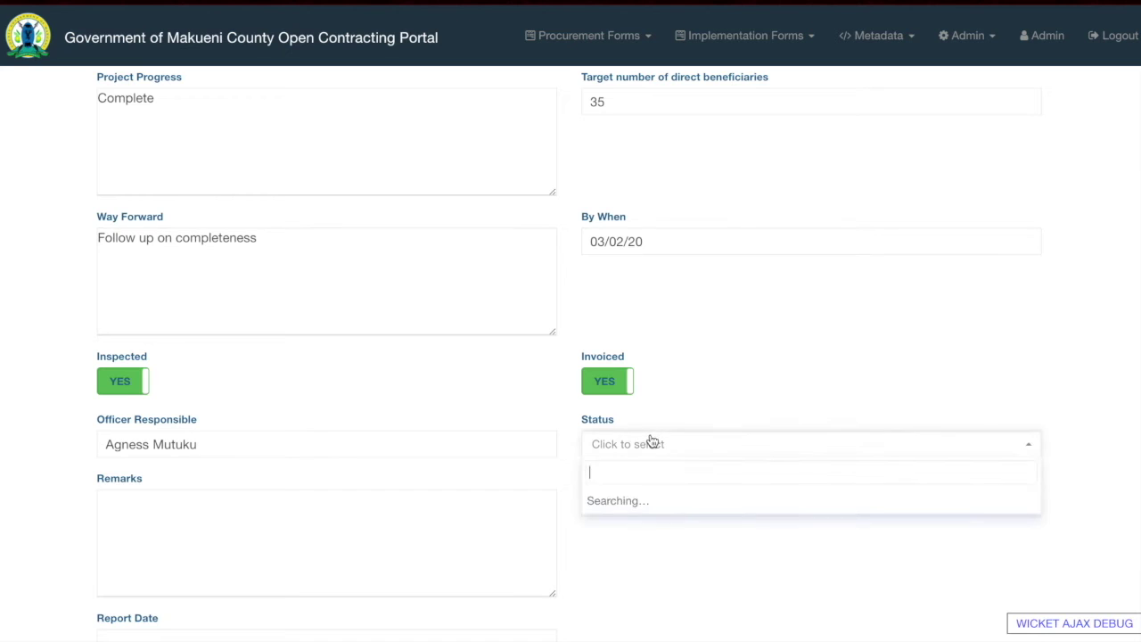
{"action": "scroll", "coordinate": [651, 434], "scroll_direction": "down", "scroll_amount": 1}
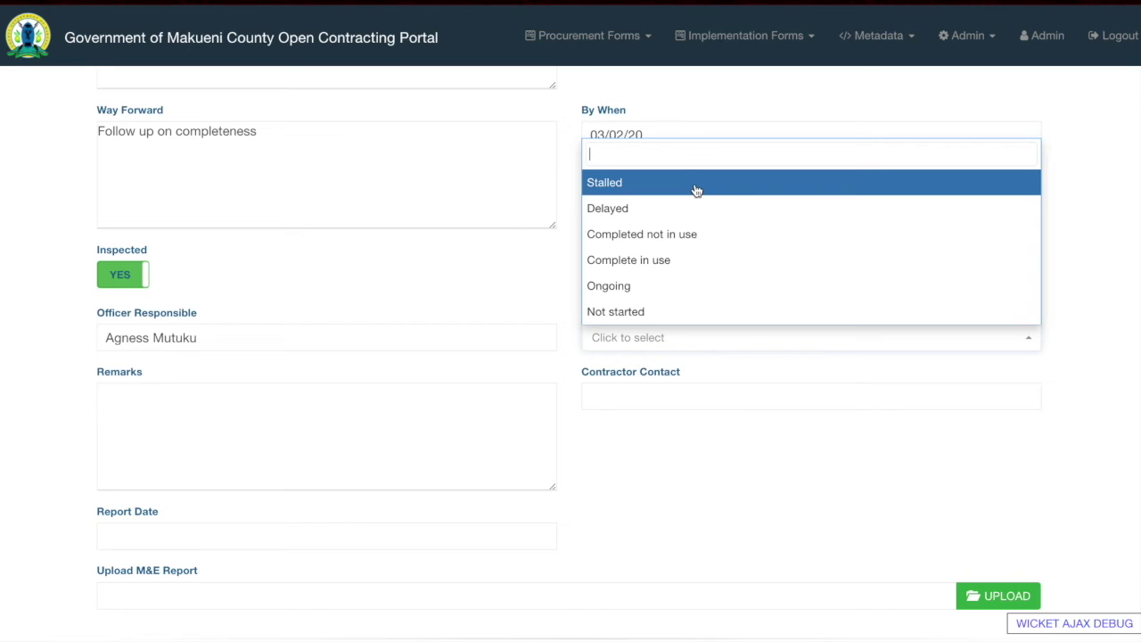
{"action": "left_click", "coordinate": [686, 259]}
{"action": "scroll", "coordinate": [313, 420], "scroll_direction": "down", "scroll_amount": 1}
{"action": "left_click", "coordinate": [316, 365]}
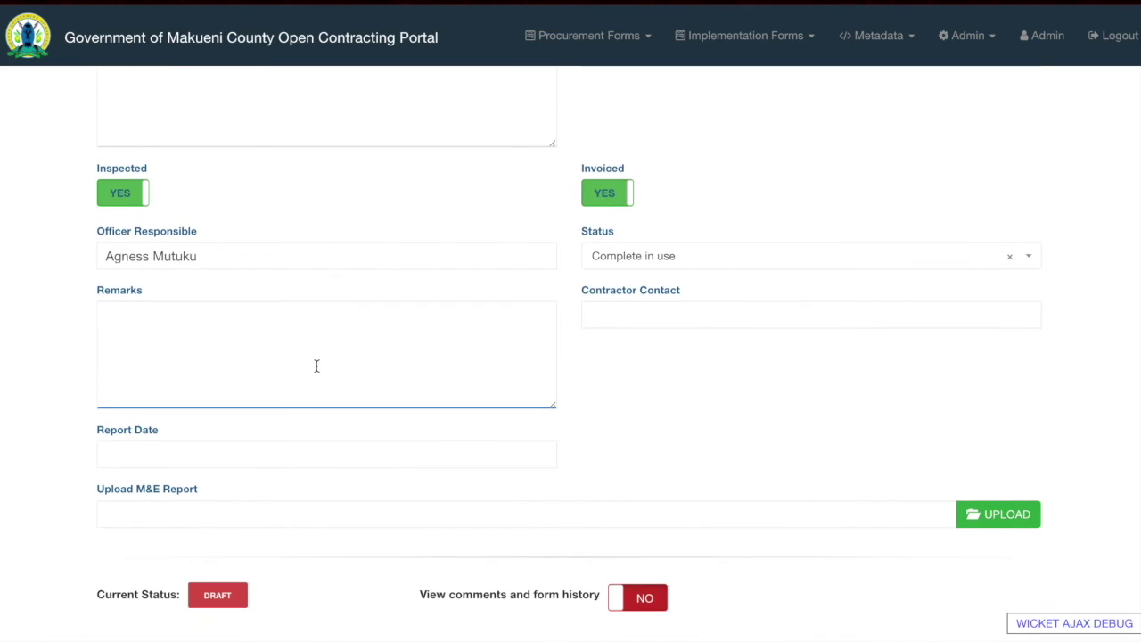
{"action": "type", "text": "Satisfactory completion"}
{"action": "left_click", "coordinate": [726, 318]}
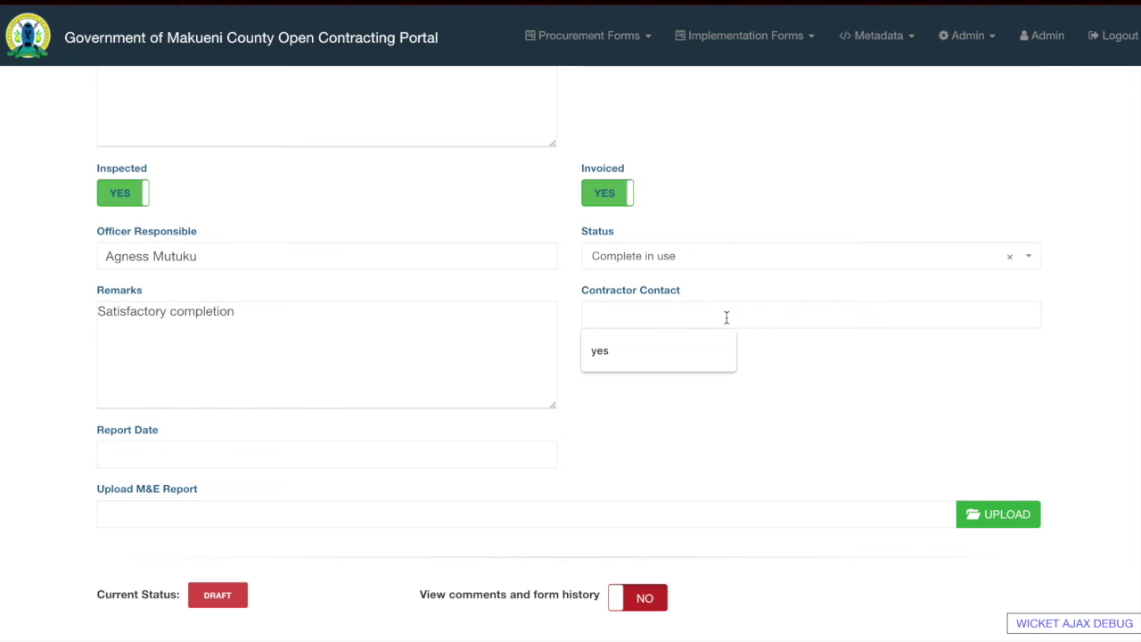
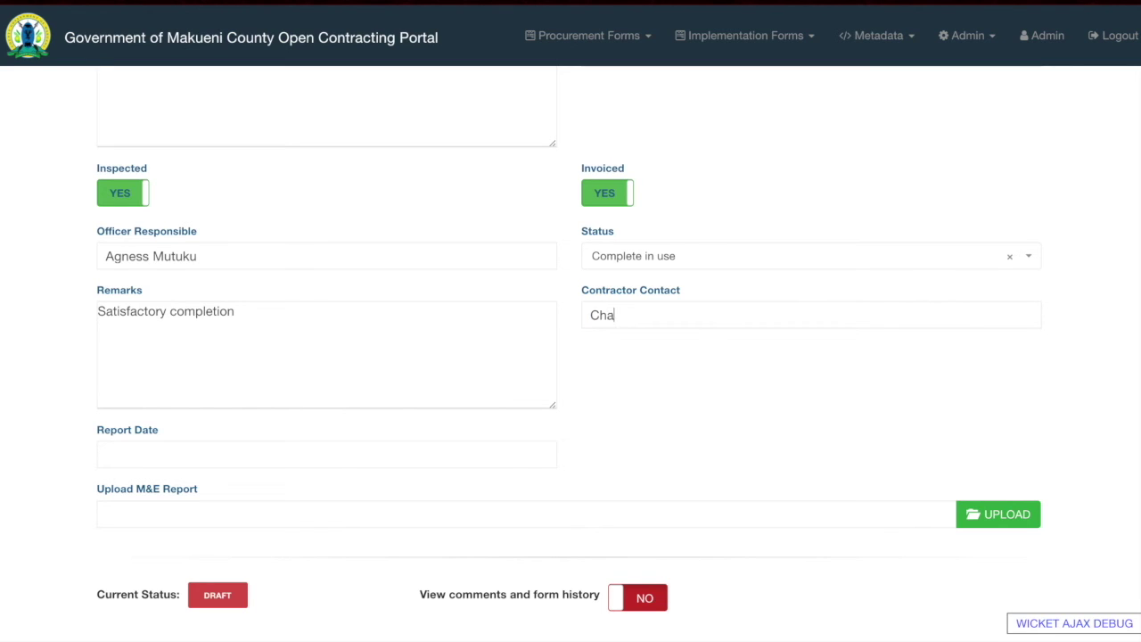
Set the report date to 08/07/26.
{"action": "scroll", "coordinate": [393, 379], "scroll_direction": "down", "scroll_amount": 2}
{"action": "left_click", "coordinate": [381, 319]}
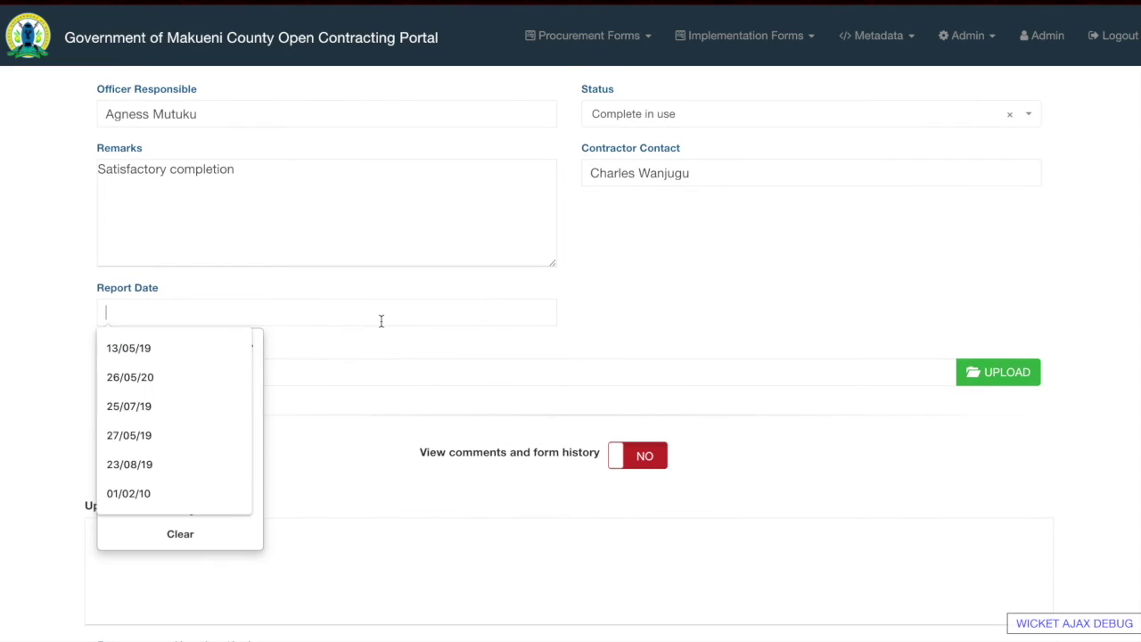
{"action": "key", "text": "Escape"}
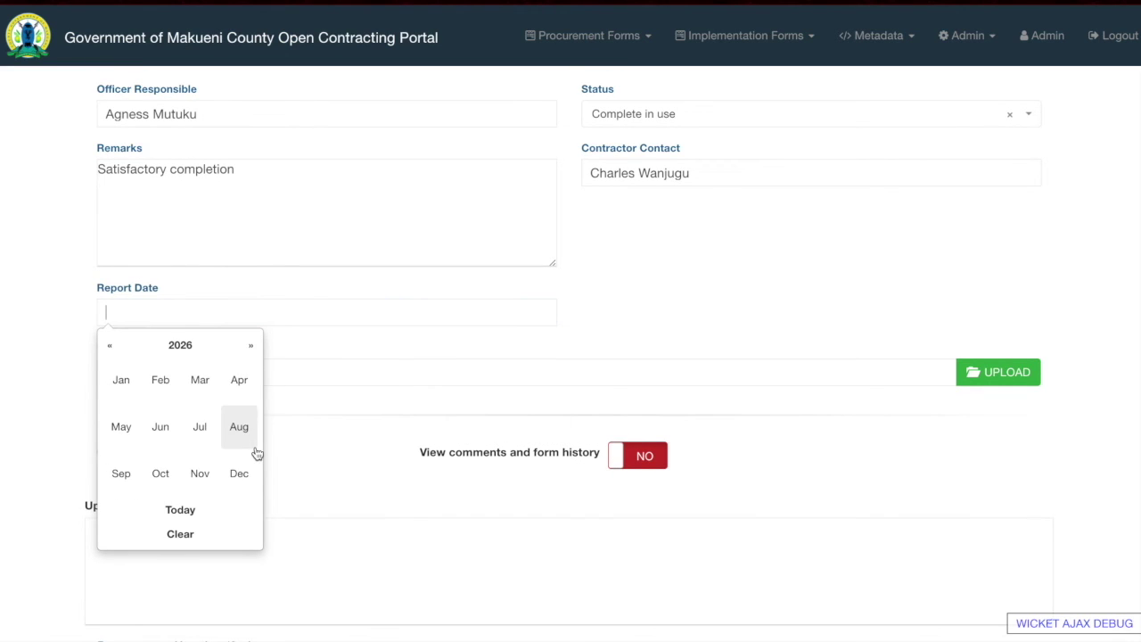
{"action": "left_click", "coordinate": [199, 425]}
{"action": "left_click", "coordinate": [199, 417]}
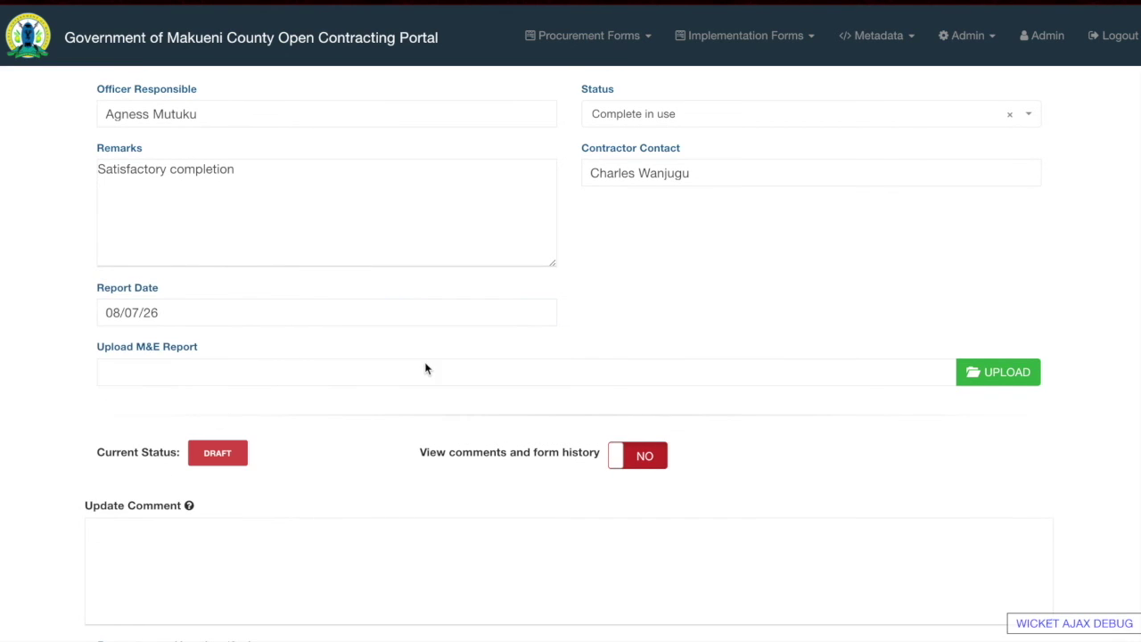
Attach the Open Contracting for COVID PDF and save and submit the M&E report.
{"action": "left_click", "coordinate": [1022, 372]}
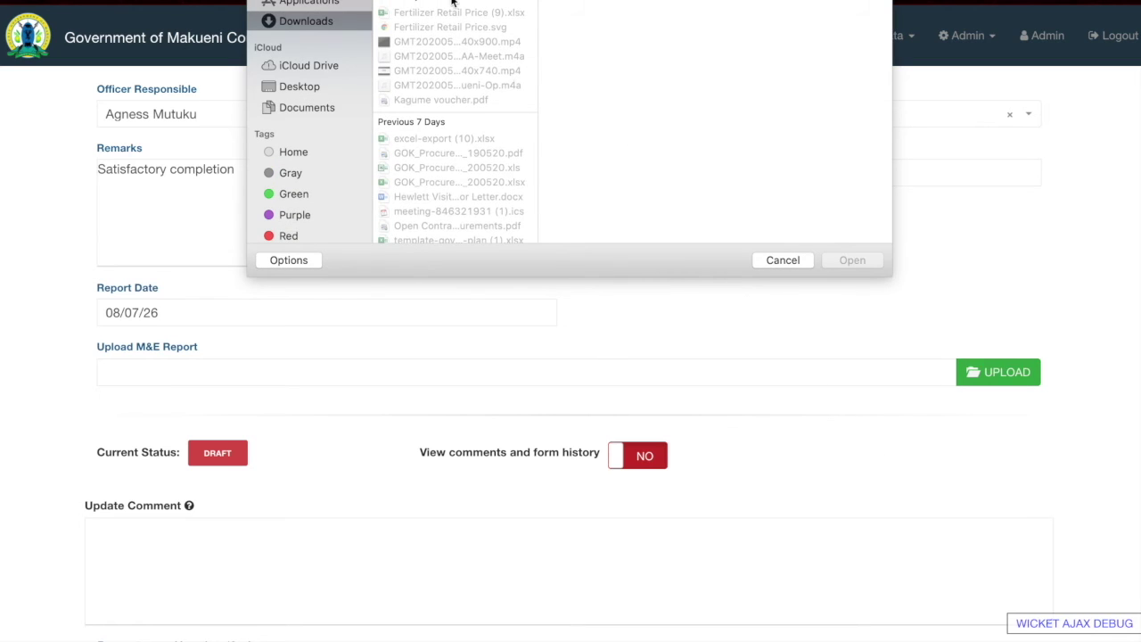
{"action": "scroll", "coordinate": [448, 112], "scroll_direction": "down", "scroll_amount": 3}
{"action": "left_click", "coordinate": [444, 125]}
{"action": "left_click", "coordinate": [845, 260]}
{"action": "scroll", "coordinate": [407, 395], "scroll_direction": "down", "scroll_amount": 5}
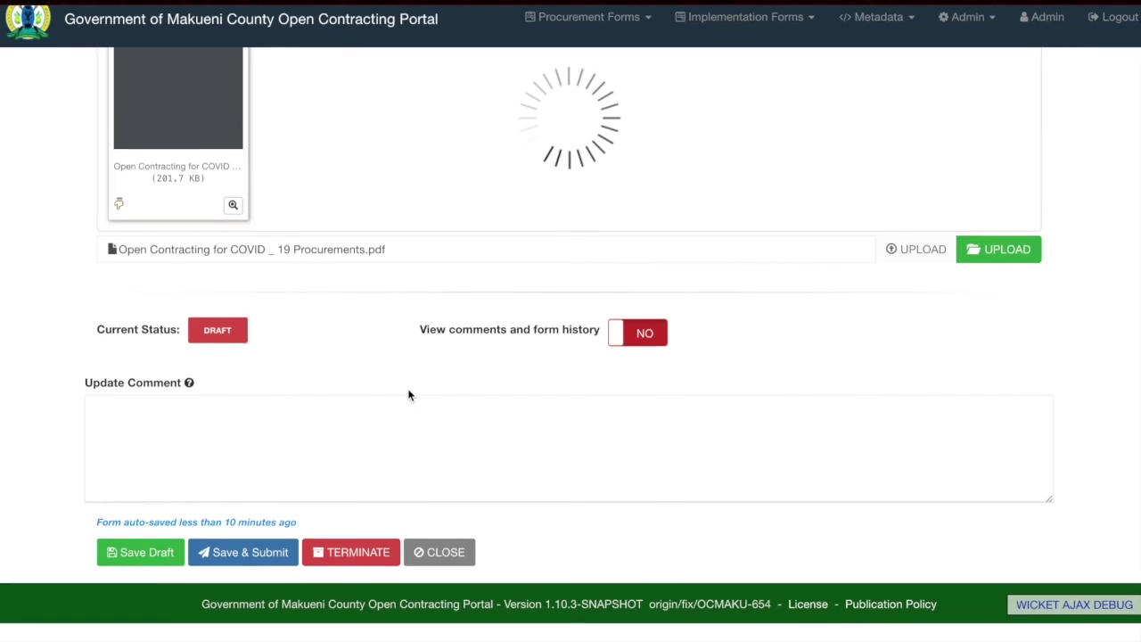
{"action": "left_click", "coordinate": [276, 570]}
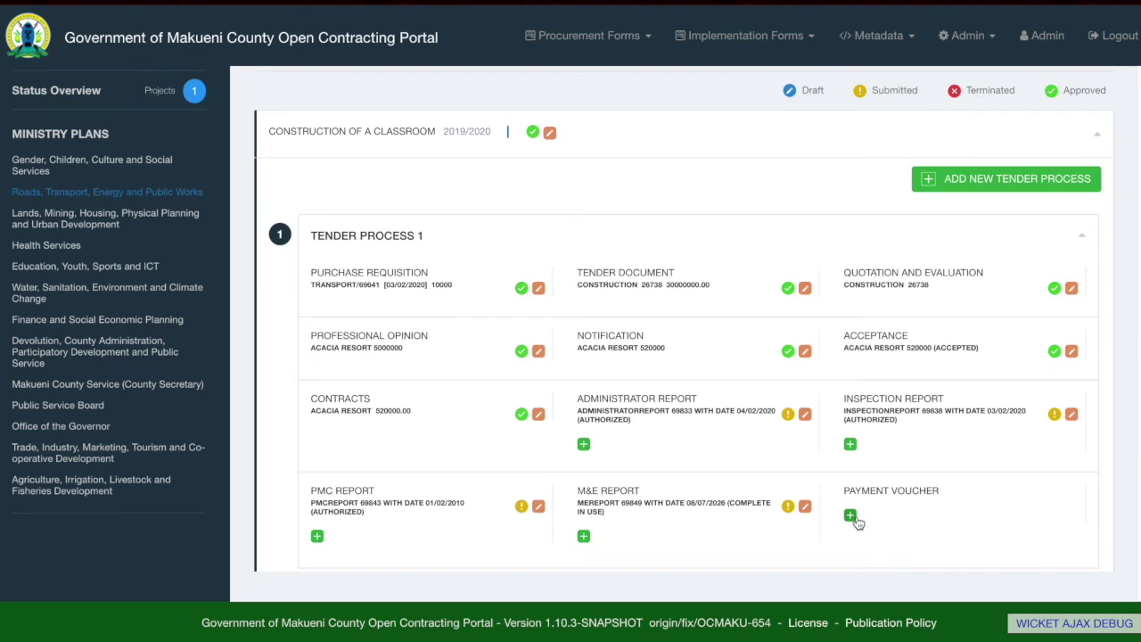
Start a new payment voucher with a total amount of 35,869,033.
{"action": "left_click", "coordinate": [850, 515]}
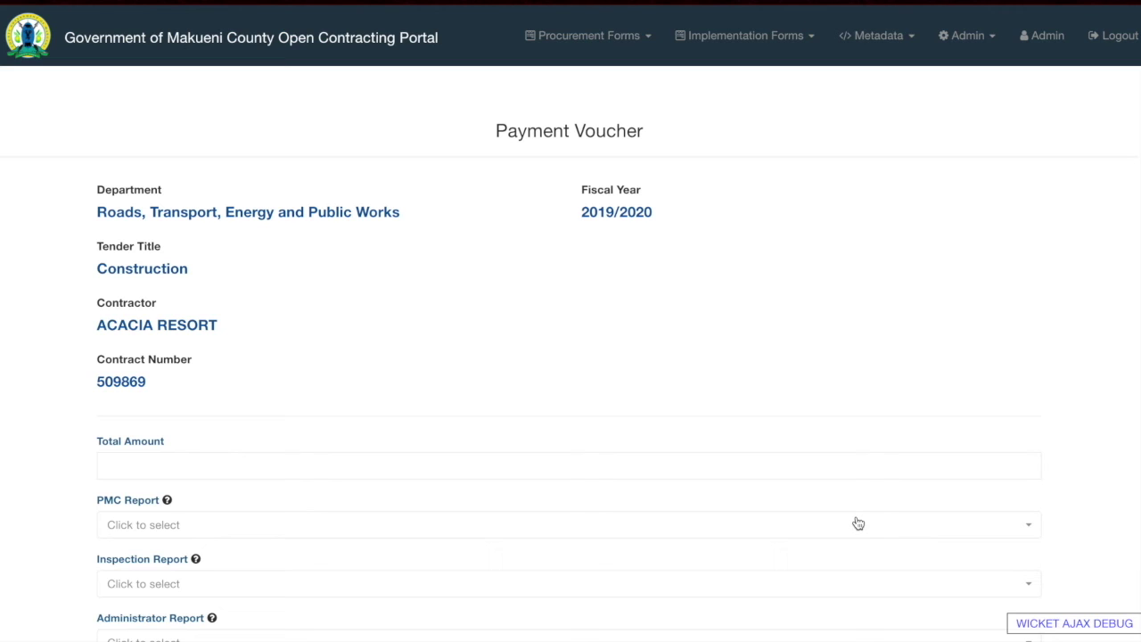
{"action": "scroll", "coordinate": [857, 523], "scroll_direction": "down", "scroll_amount": 2}
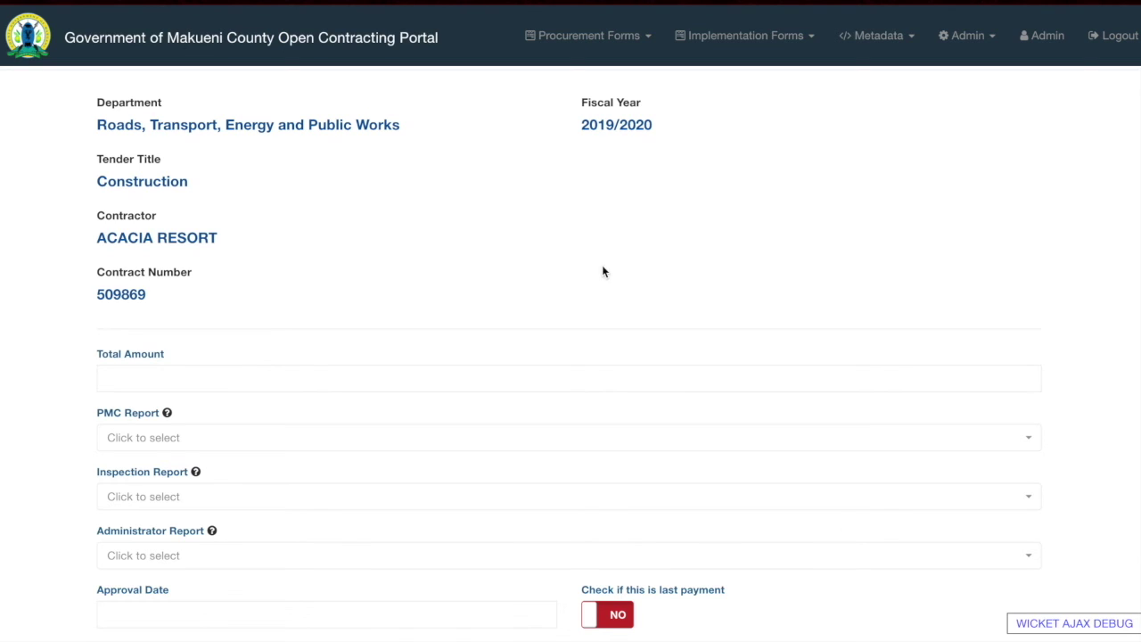
{"action": "left_click", "coordinate": [589, 374]}
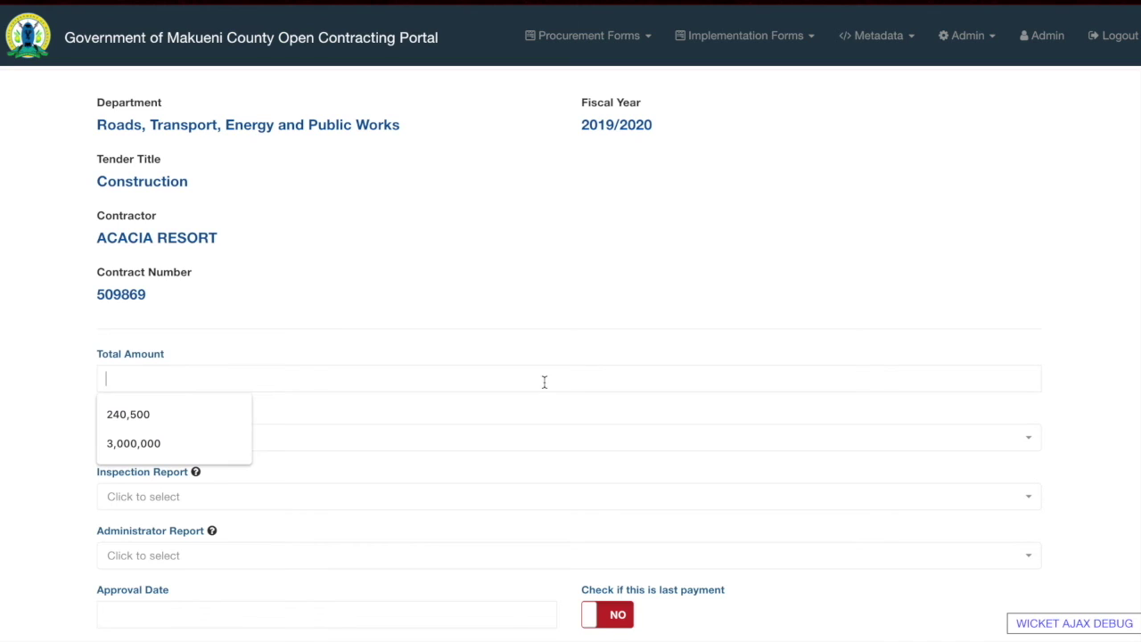
{"action": "type", "text": "35869033"}
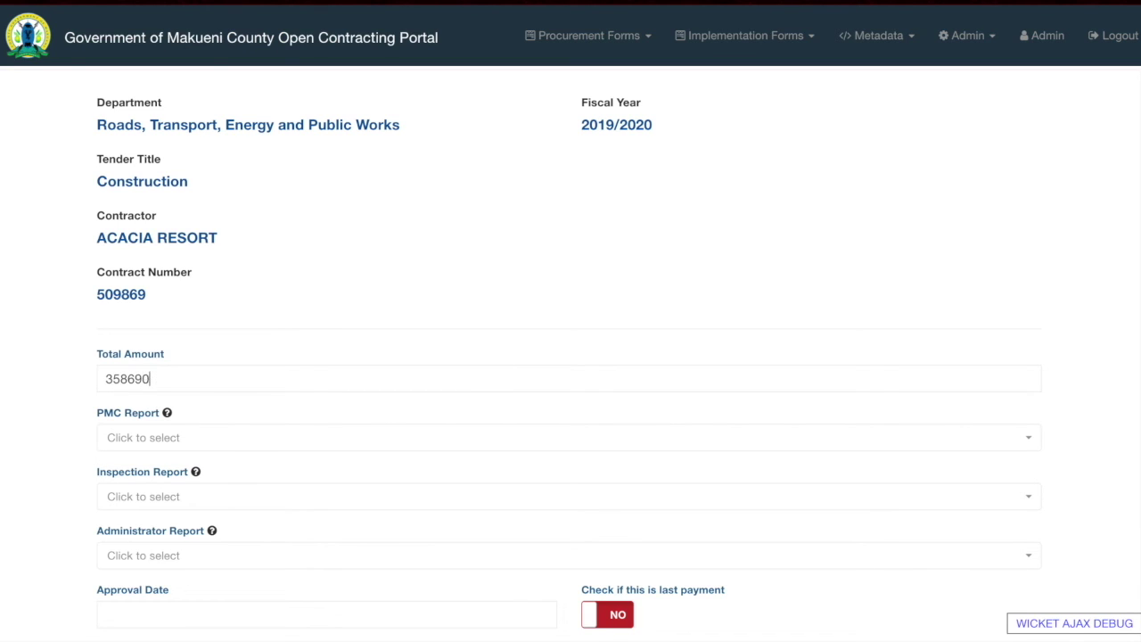
Link PMC Report 69843, Inspection Report 69838 and Administrator Report 69833 to the voucher.
{"action": "left_click", "coordinate": [458, 444]}
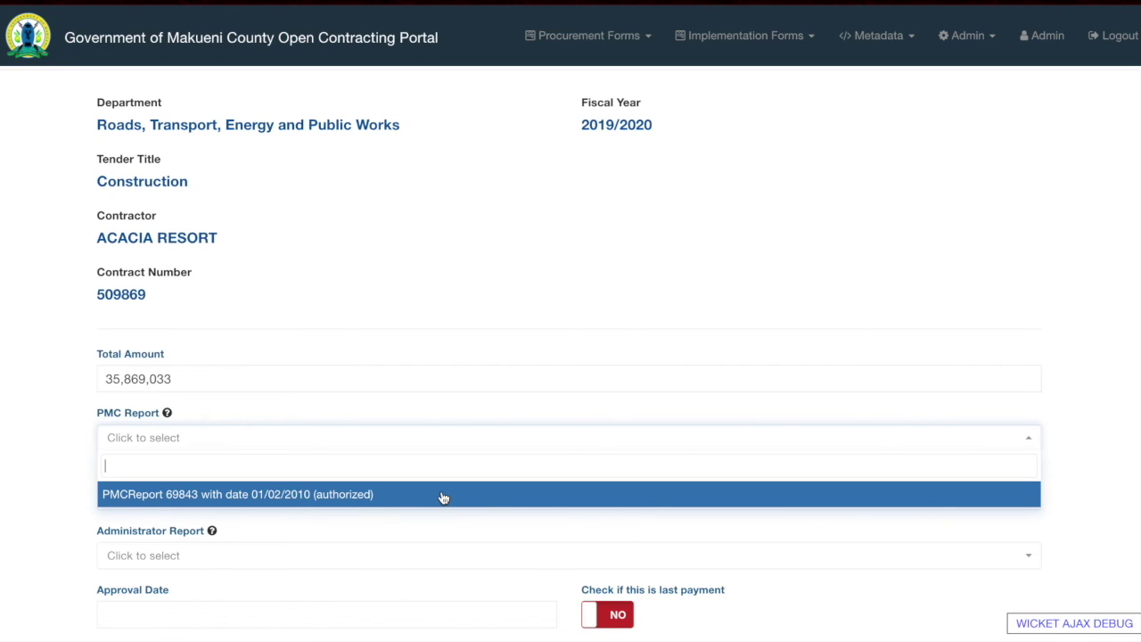
{"action": "left_click", "coordinate": [443, 496]}
{"action": "left_click", "coordinate": [298, 499]}
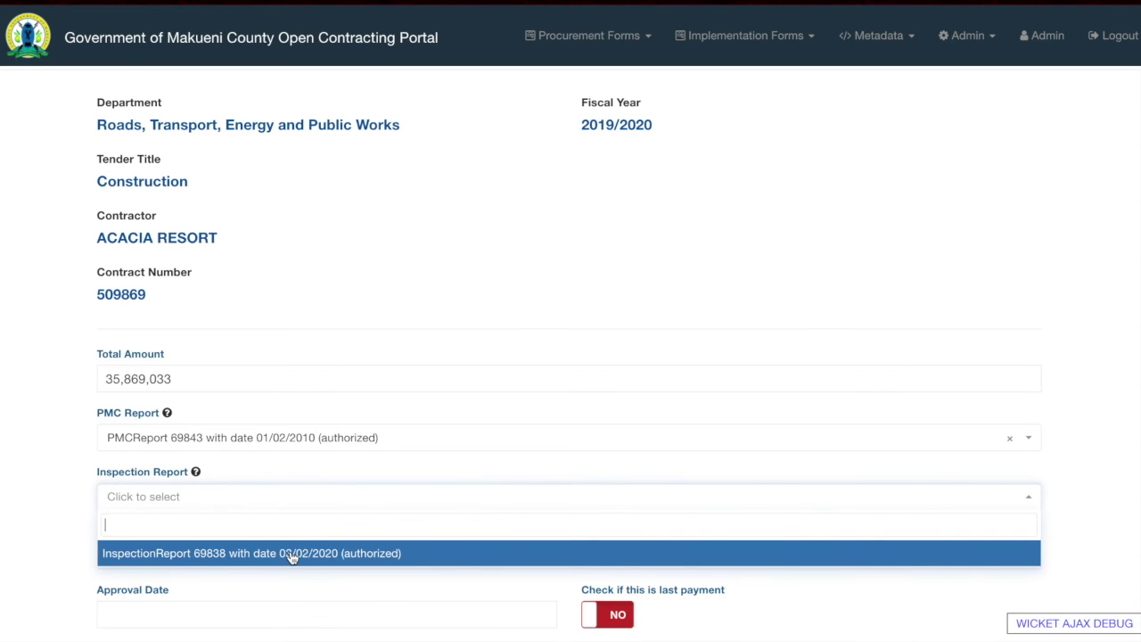
{"action": "left_click", "coordinate": [291, 553]}
{"action": "left_click", "coordinate": [275, 556]}
{"action": "scroll", "coordinate": [264, 571], "scroll_direction": "down", "scroll_amount": 1}
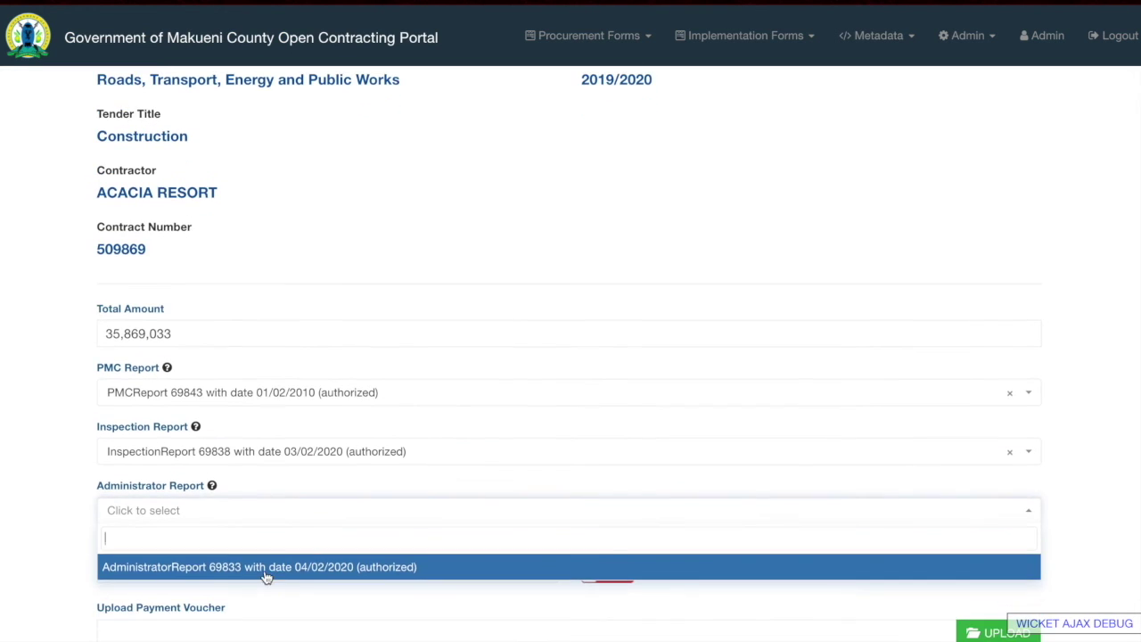
{"action": "left_click", "coordinate": [265, 569]}
{"action": "scroll", "coordinate": [267, 508], "scroll_direction": "down", "scroll_amount": 2}
Set the voucher's approval date to 10 March 2021.
{"action": "left_click", "coordinate": [282, 457]}
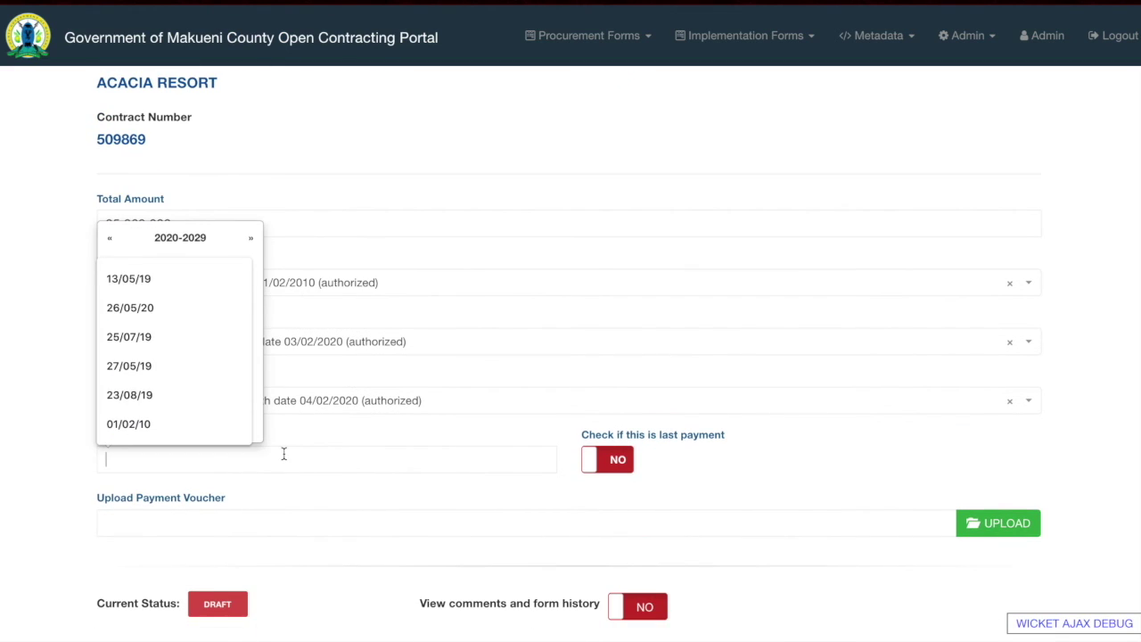
{"action": "left_click", "coordinate": [240, 295]}
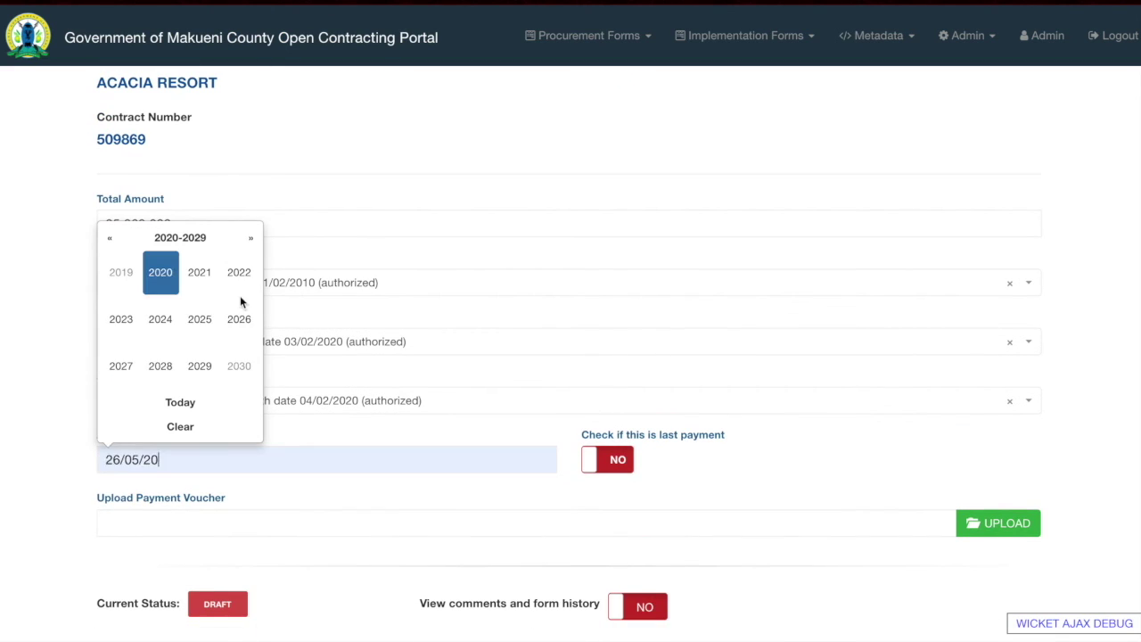
{"action": "left_click", "coordinate": [196, 280]}
{"action": "left_click", "coordinate": [194, 283]}
{"action": "left_click", "coordinate": [197, 282]}
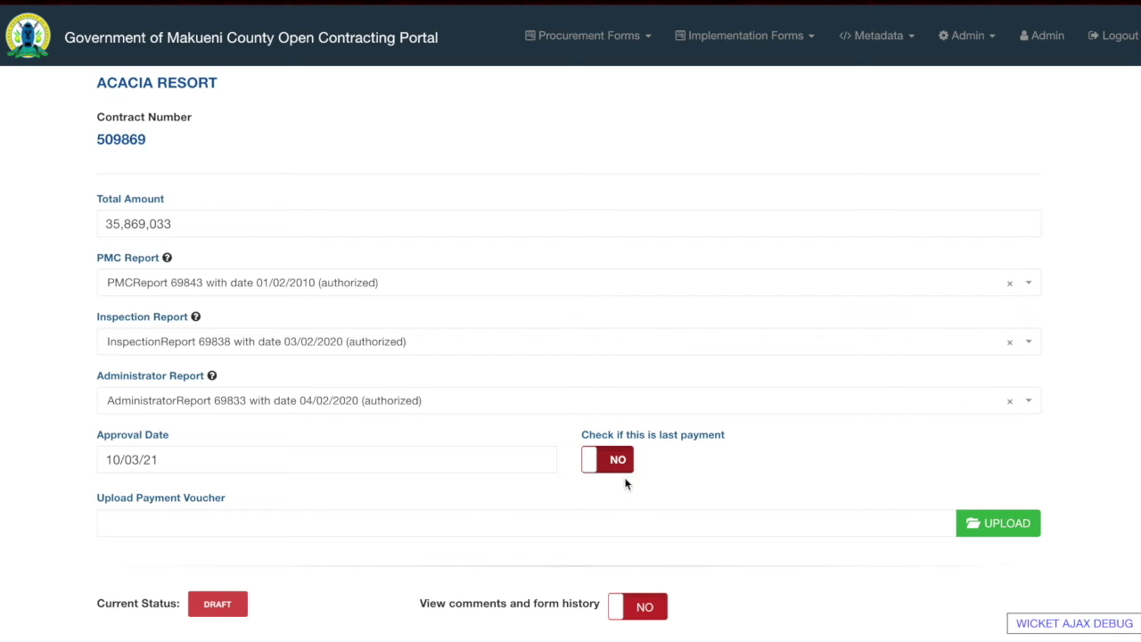
Attach Fertilizer Retail Price (9).xlsx as the voucher file.
{"action": "left_click", "coordinate": [988, 521]}
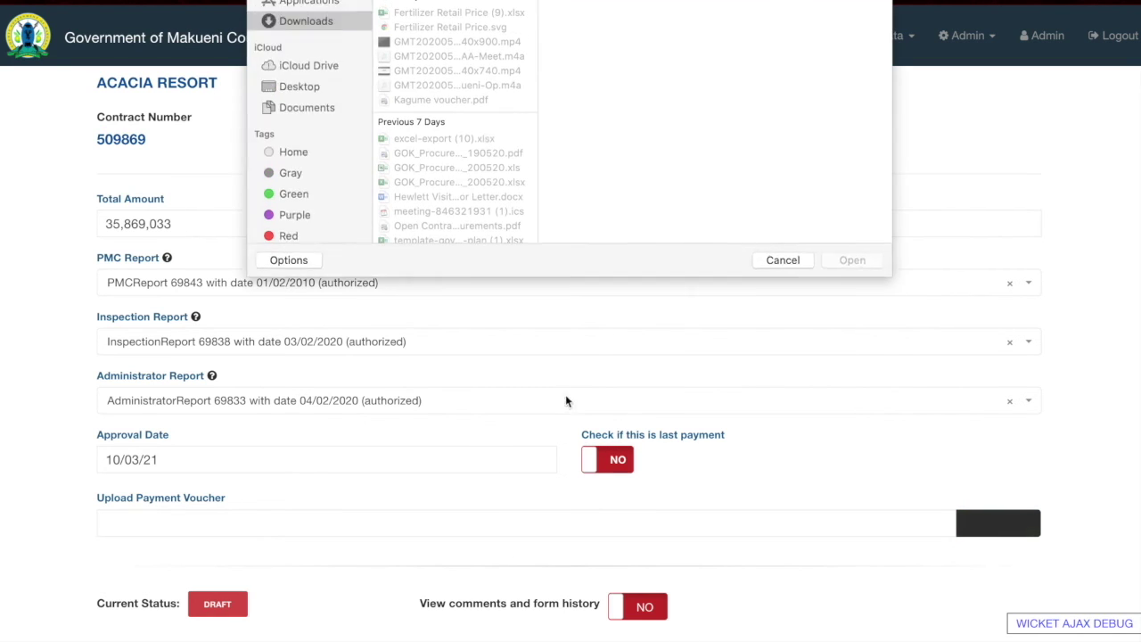
{"action": "left_click", "coordinate": [470, 15]}
{"action": "left_click", "coordinate": [854, 262]}
{"action": "scroll", "coordinate": [586, 428], "scroll_direction": "down", "scroll_amount": 2}
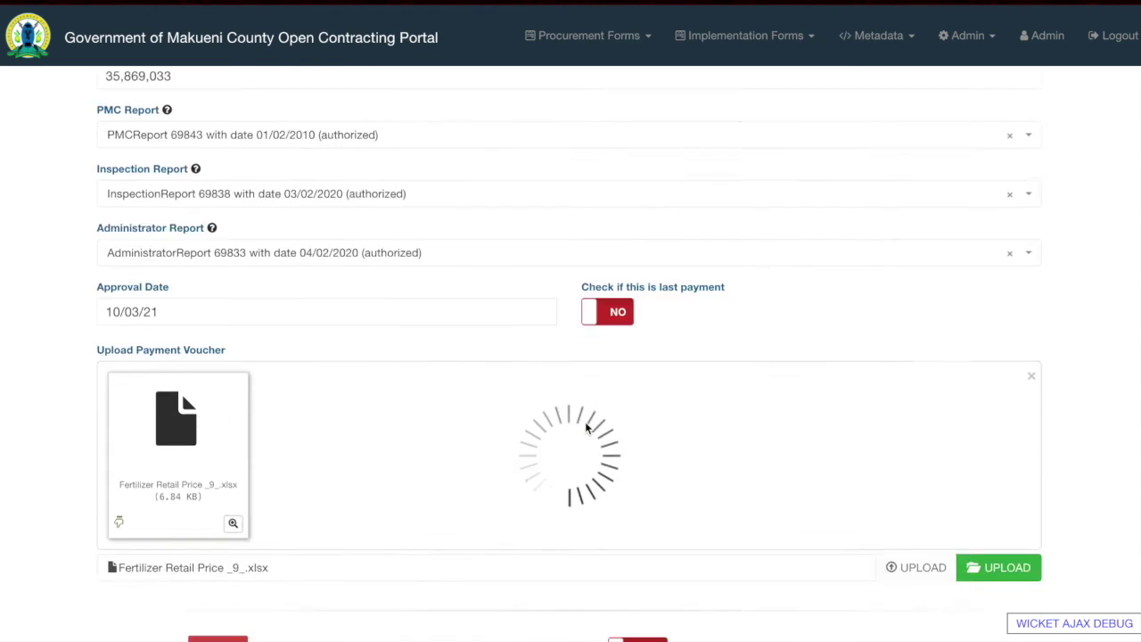
{"action": "scroll", "coordinate": [585, 429], "scroll_direction": "down", "scroll_amount": 4}
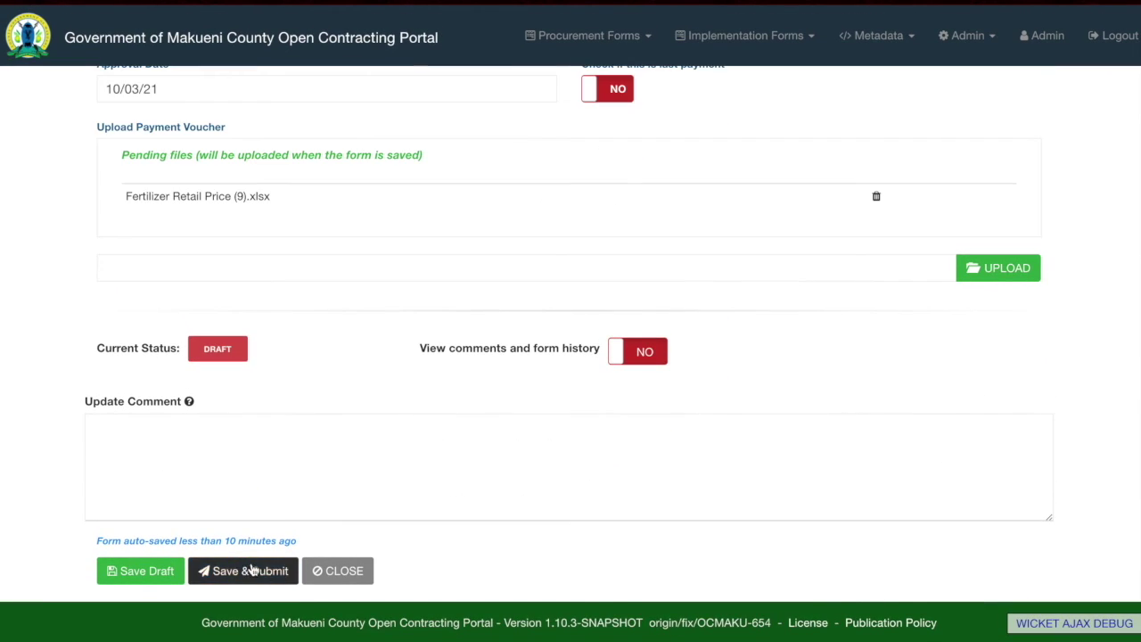
Submit the voucher, then highlight the Purchase Requisition reference and 03/02/2020 date in the overview.
{"action": "left_click", "coordinate": [252, 570]}
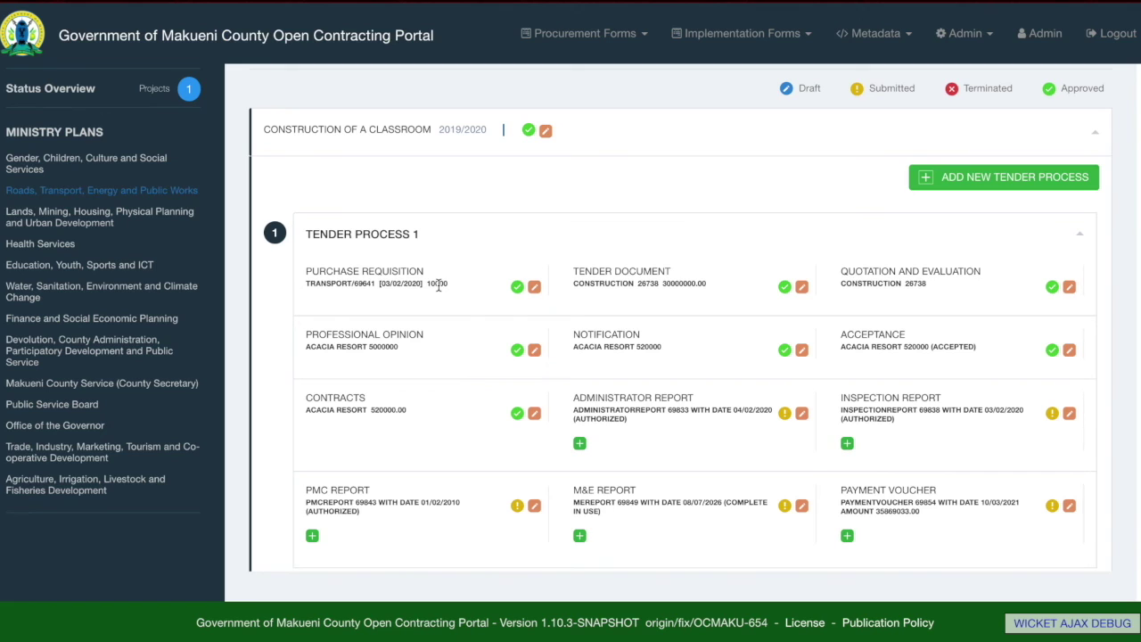
{"action": "left_click_drag", "start_coordinate": [307, 271], "coordinate": [426, 273]}
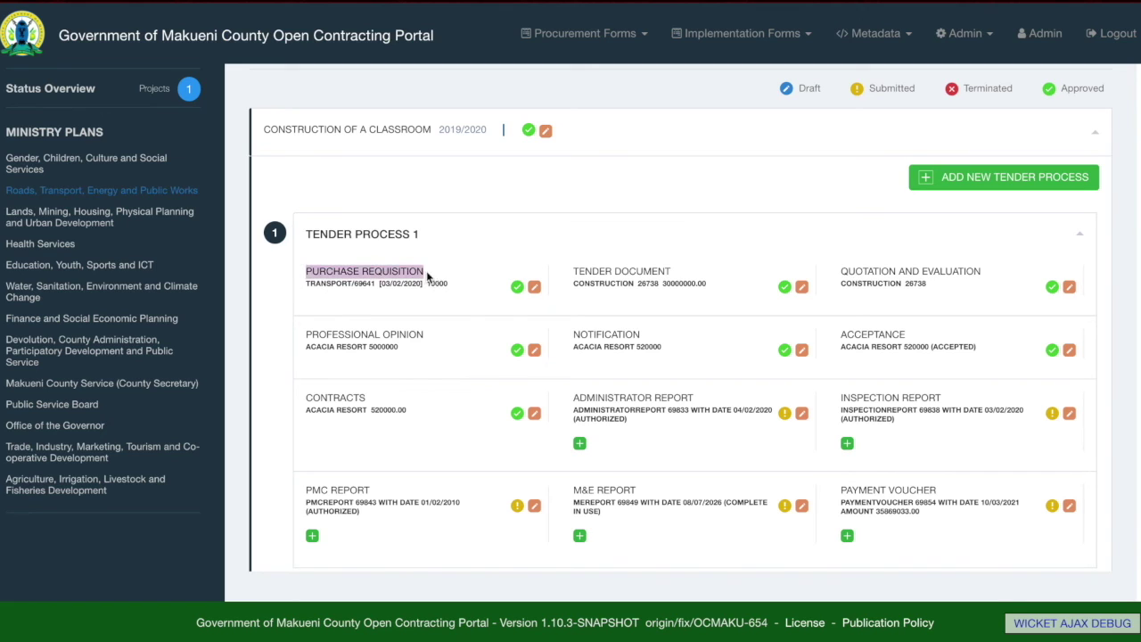
{"action": "left_click", "coordinate": [373, 283]}
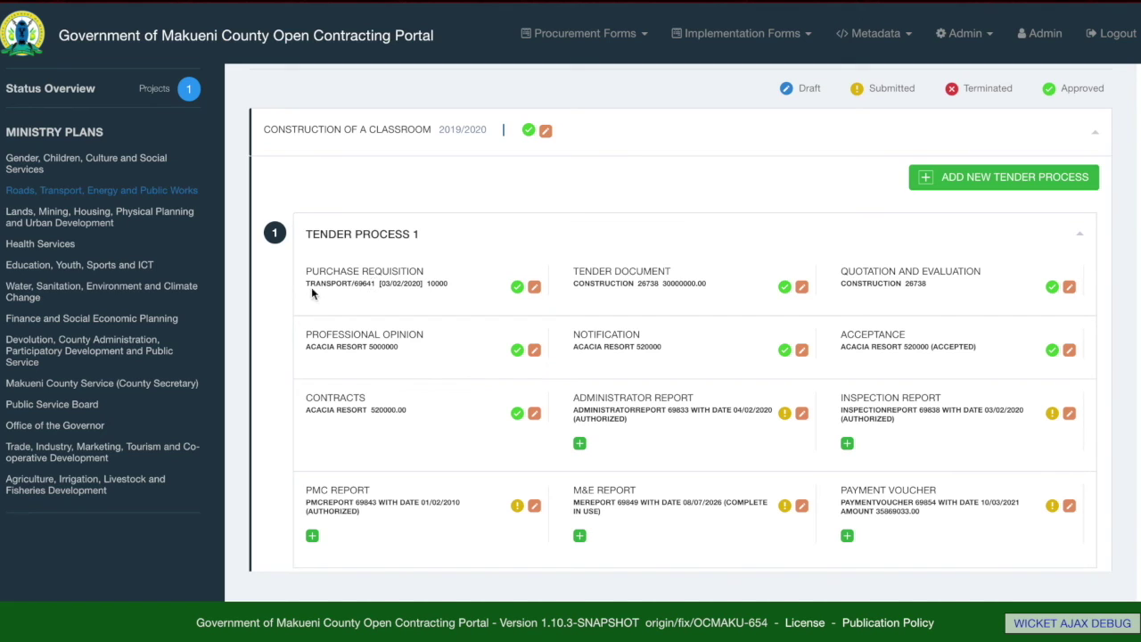
{"action": "left_click_drag", "start_coordinate": [309, 283], "coordinate": [371, 286]}
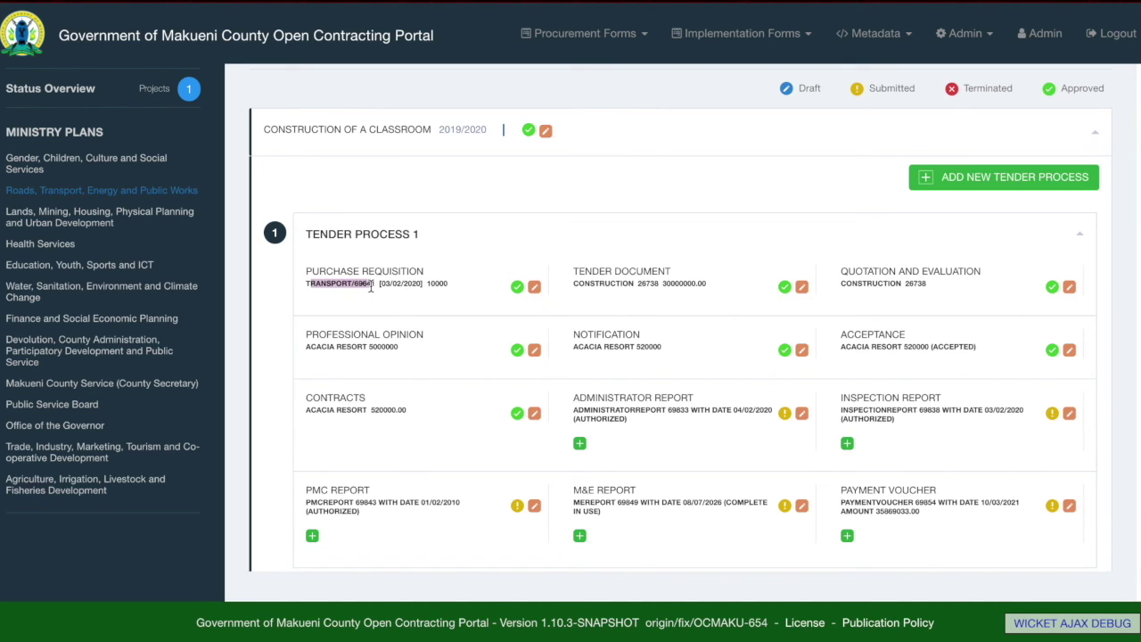
{"action": "left_click_drag", "start_coordinate": [379, 283], "coordinate": [422, 284]}
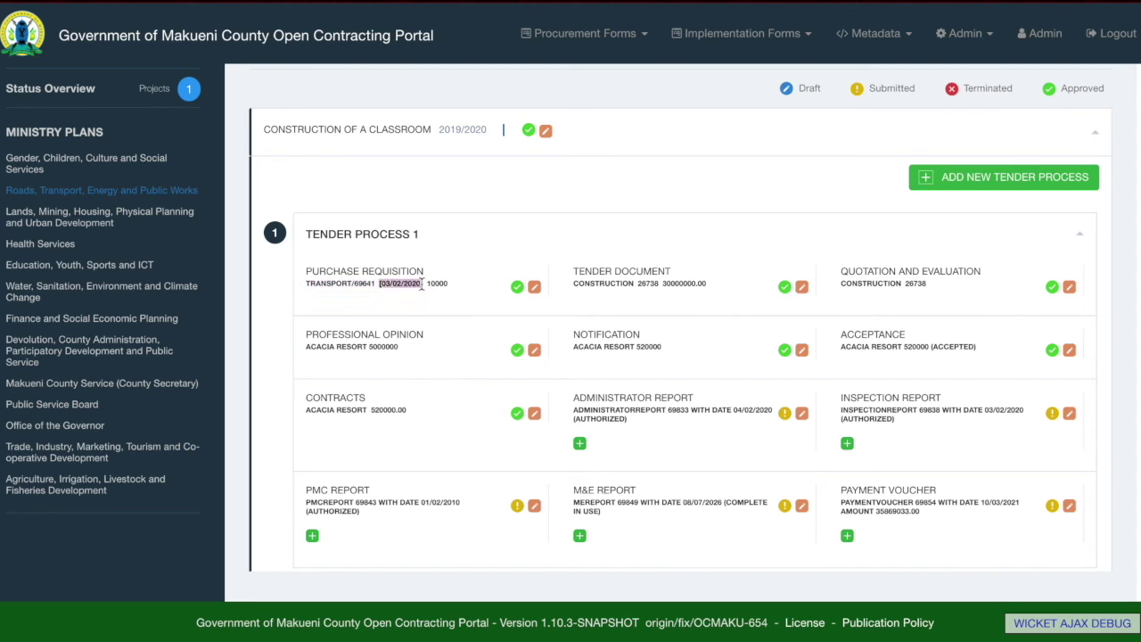
{"action": "triple_click", "coordinate": [435, 283]}
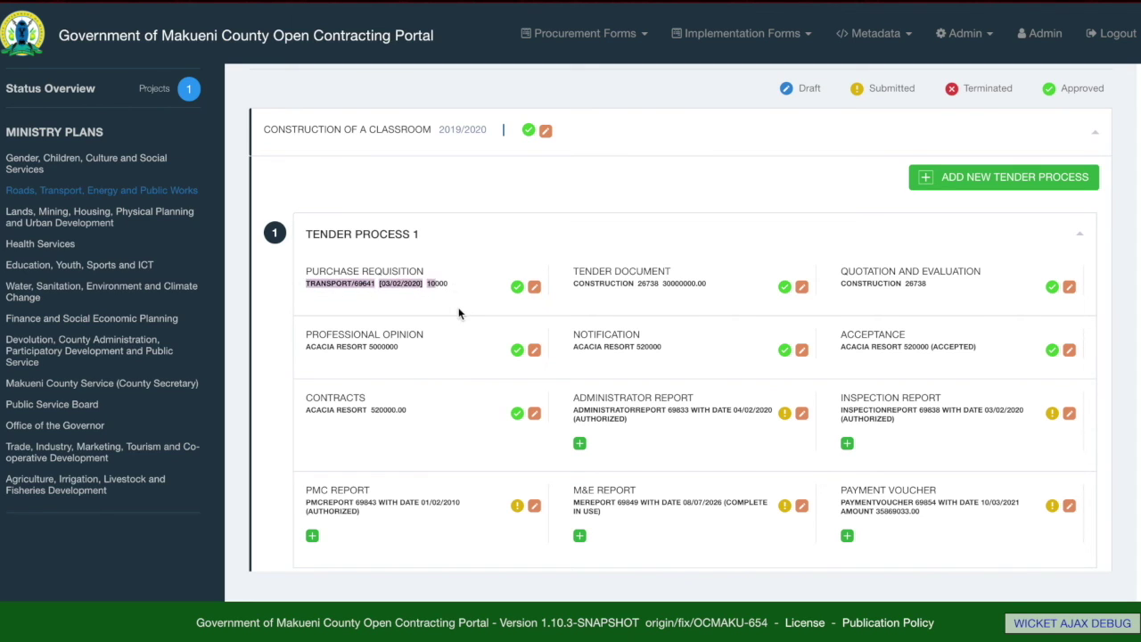
{"action": "left_click", "coordinate": [459, 313]}
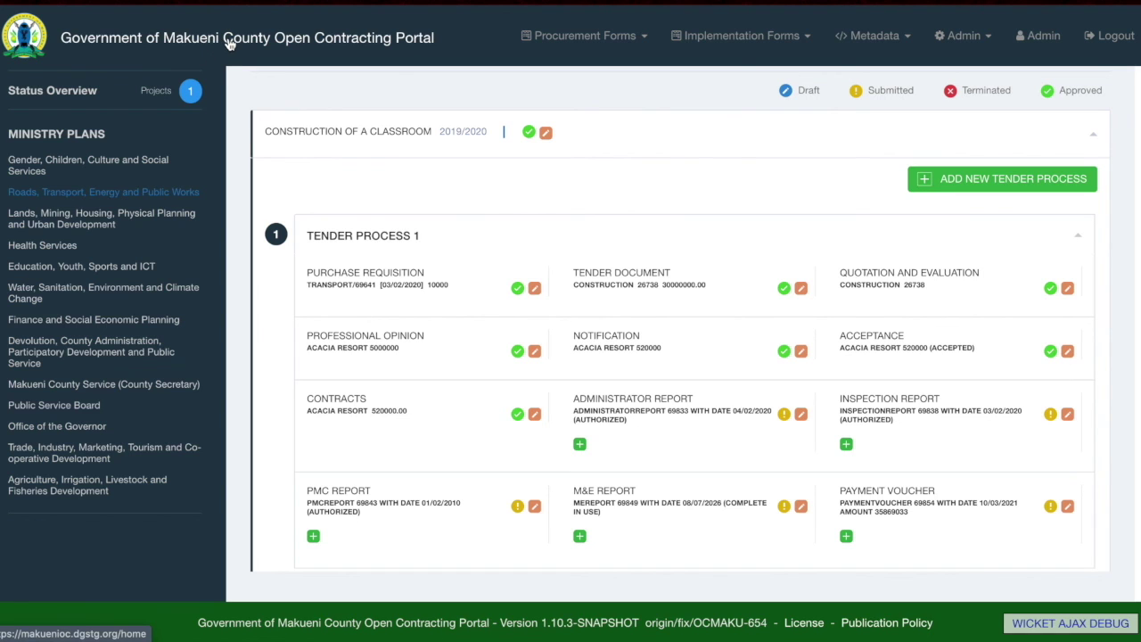
In Data Export, select the Roads, Transport, Energy and Public Works department.
{"action": "left_click", "coordinate": [228, 45]}
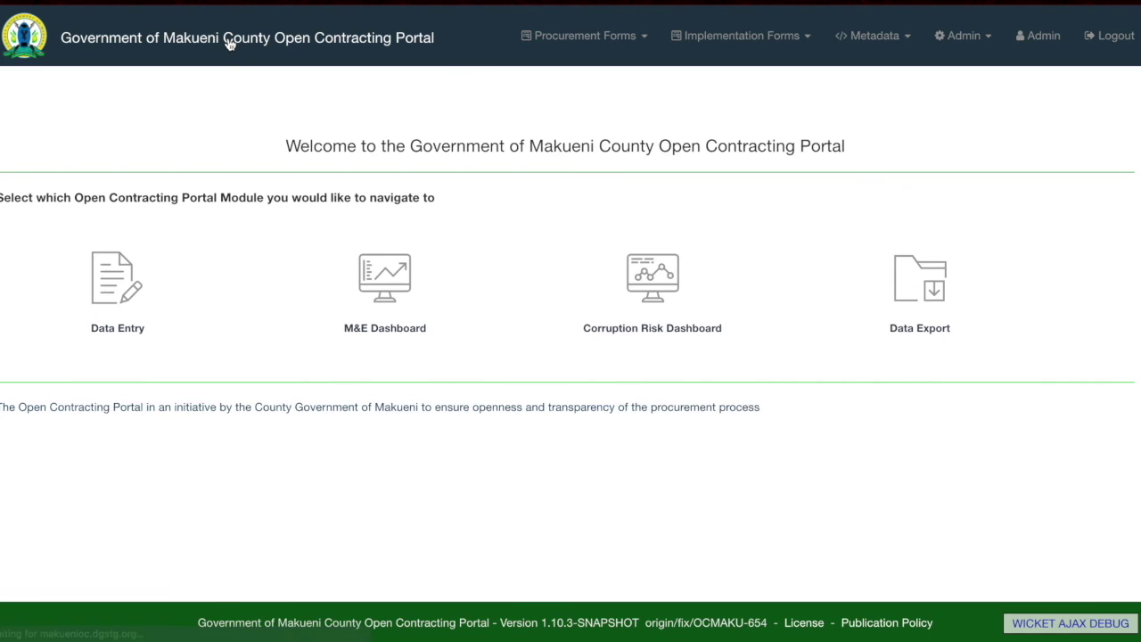
{"action": "left_click", "coordinate": [920, 293]}
{"action": "left_click", "coordinate": [325, 242]}
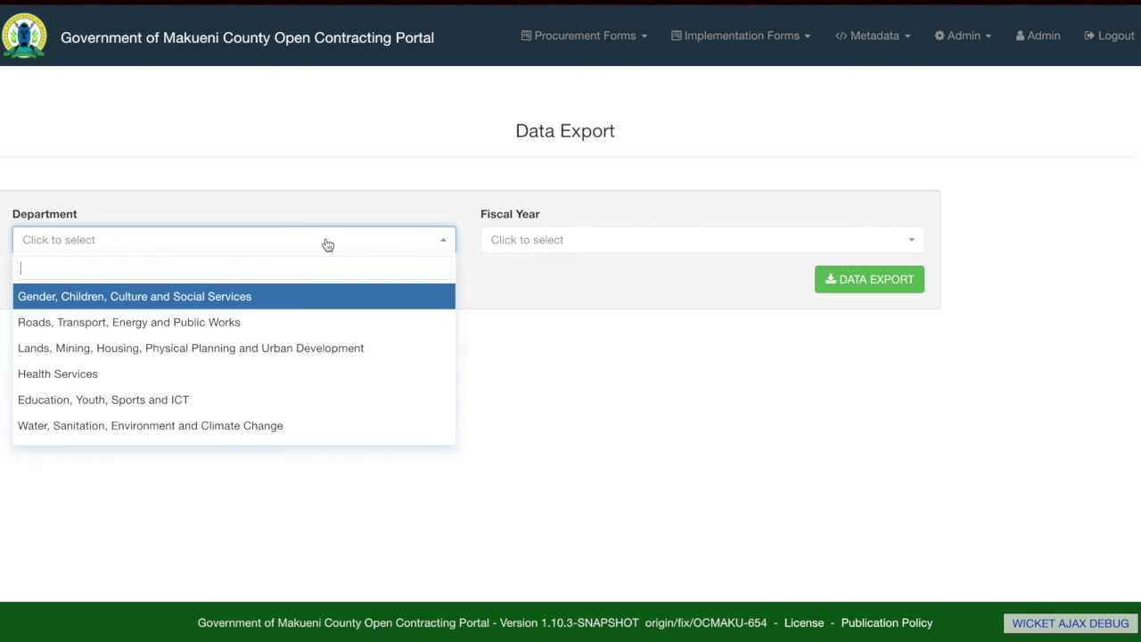
{"action": "left_click", "coordinate": [296, 322]}
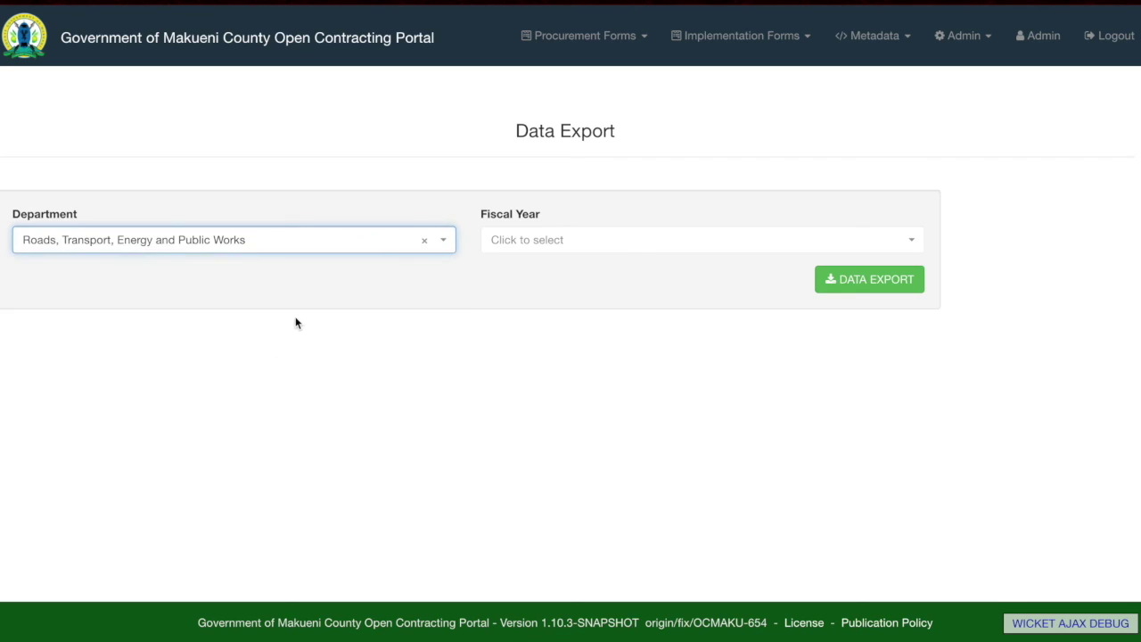
Export the 2018/2019 data and open the downloaded Excel workbook.
{"action": "left_click", "coordinate": [631, 250]}
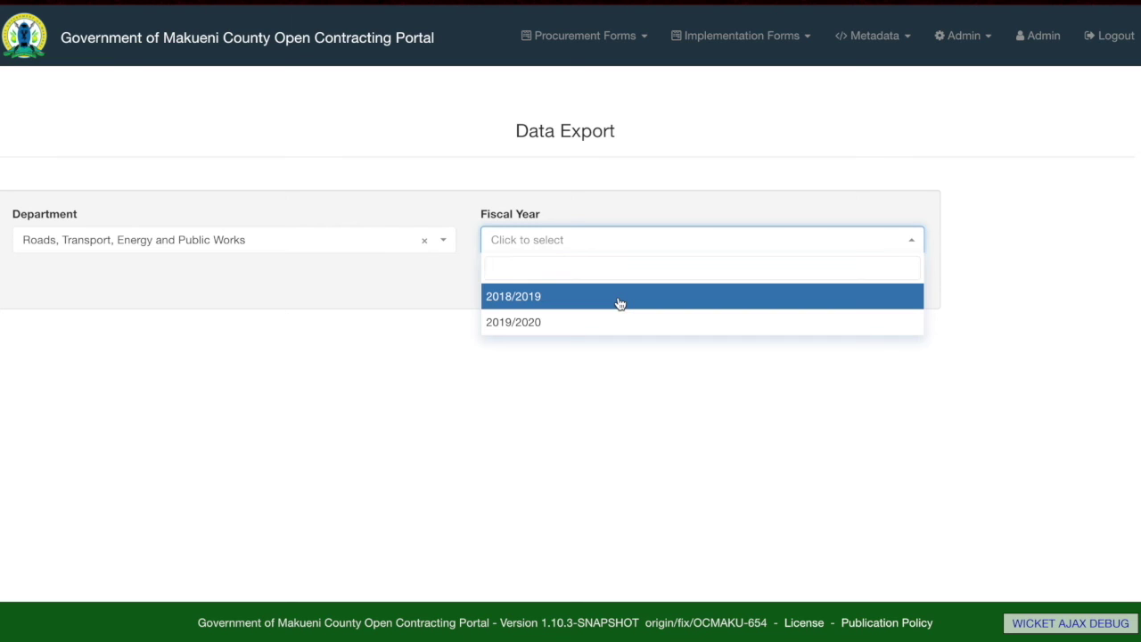
{"action": "left_click", "coordinate": [619, 304]}
{"action": "left_click", "coordinate": [864, 279]}
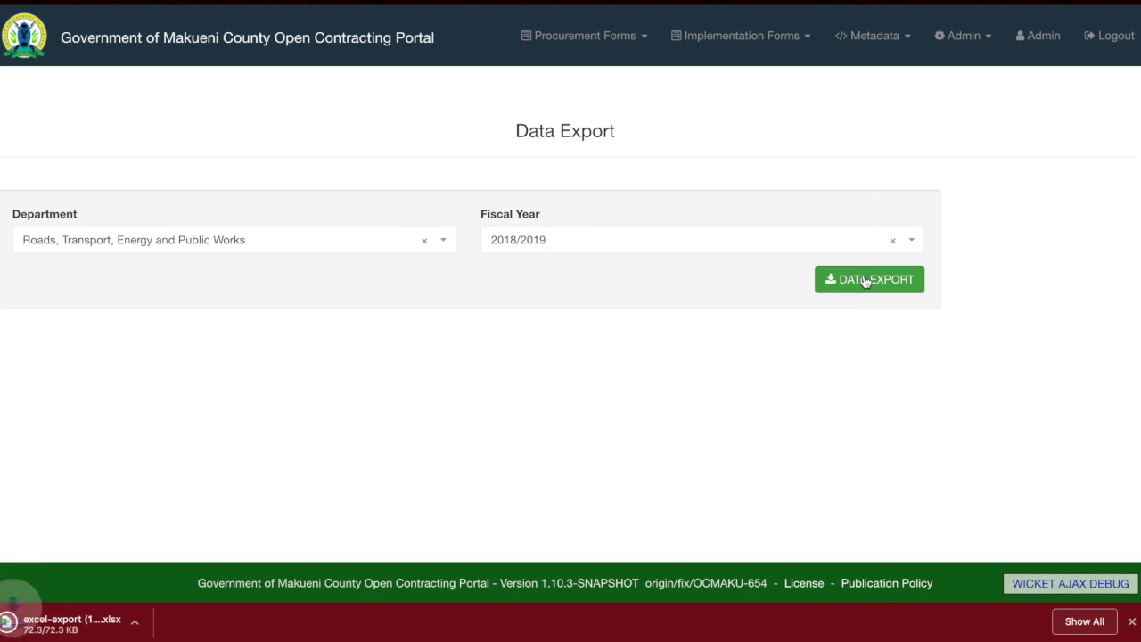
{"action": "left_click", "coordinate": [74, 624]}
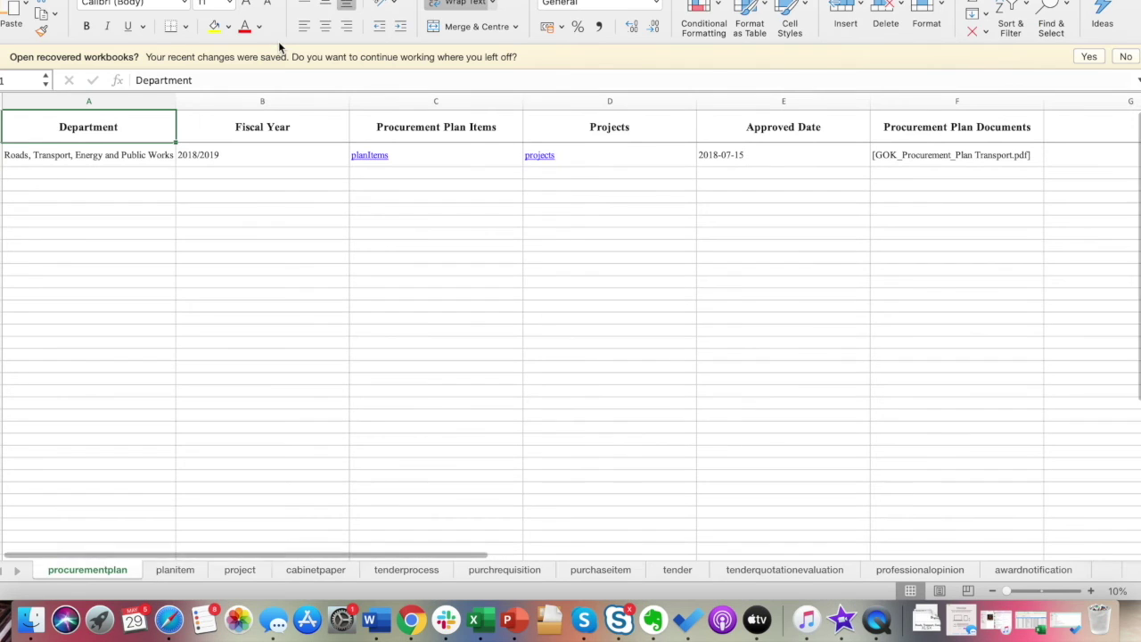
Check cell A2, browse the planitem, project, cabinetpaper, tenderprocess and purchrequisition sheets, then return to Chrome.
{"action": "left_click", "coordinate": [141, 157]}
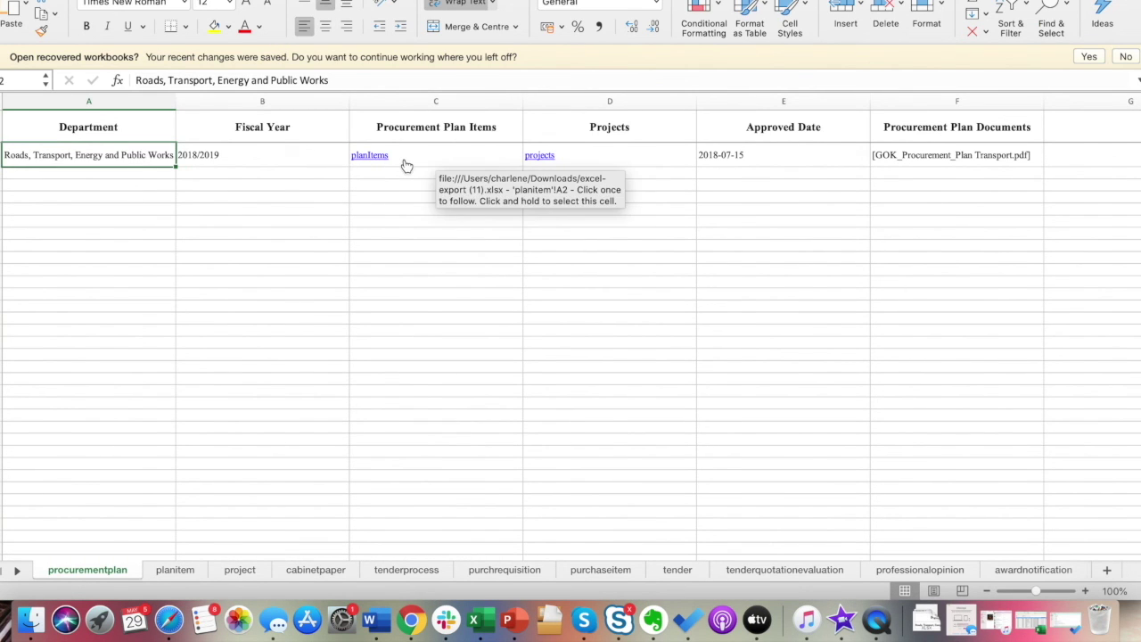
{"action": "left_click", "coordinate": [175, 570]}
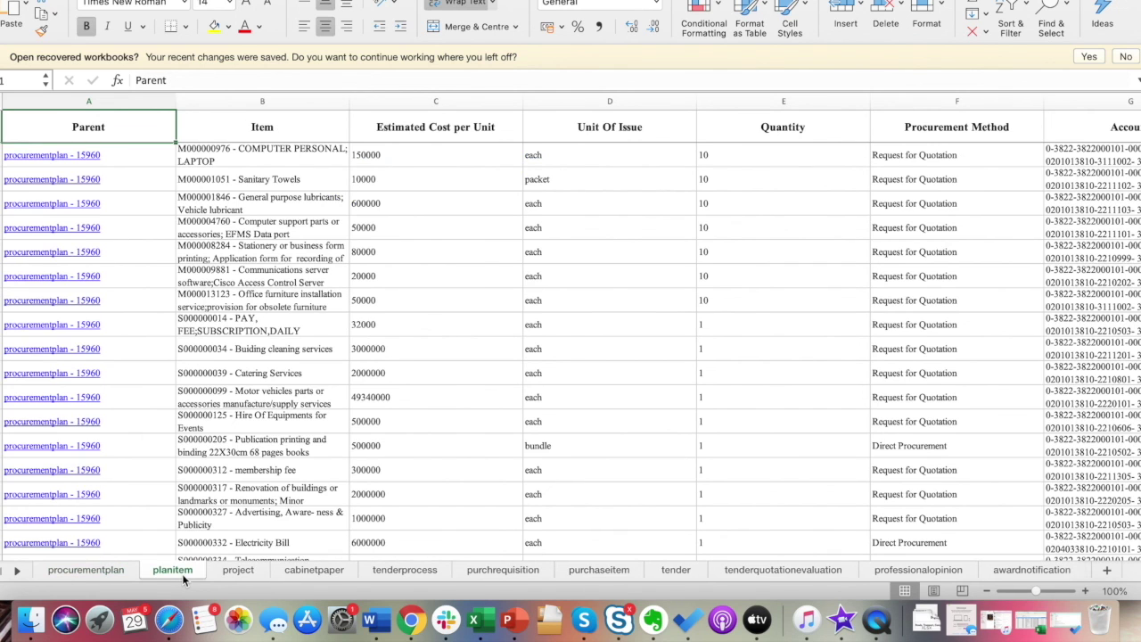
{"action": "scroll", "coordinate": [222, 532], "scroll_direction": "right", "scroll_amount": 5}
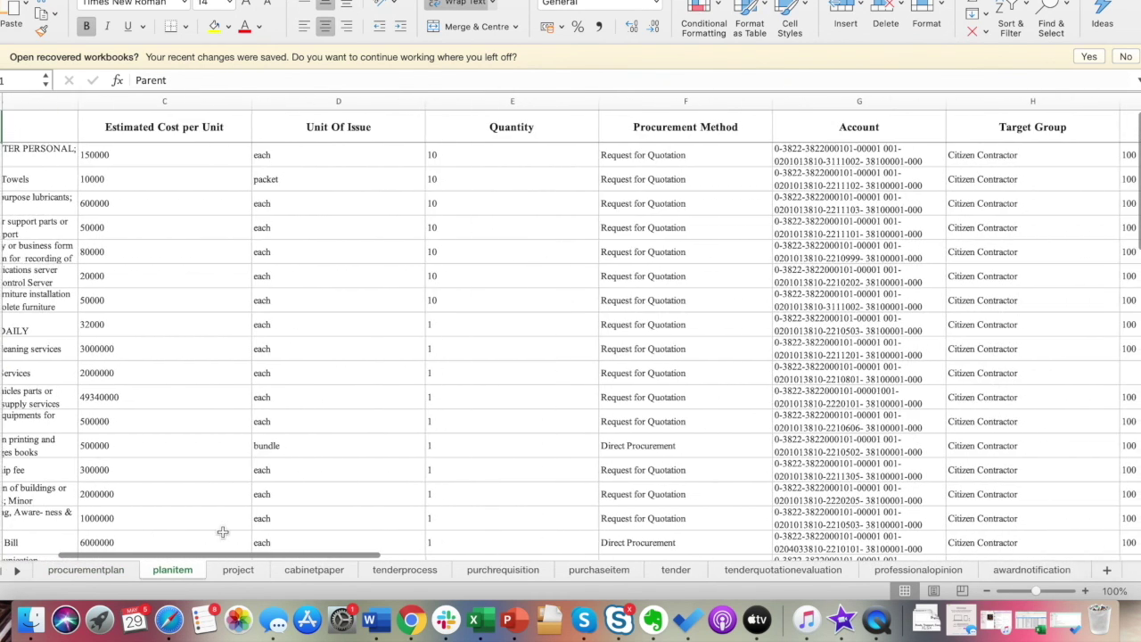
{"action": "left_click", "coordinate": [254, 571]}
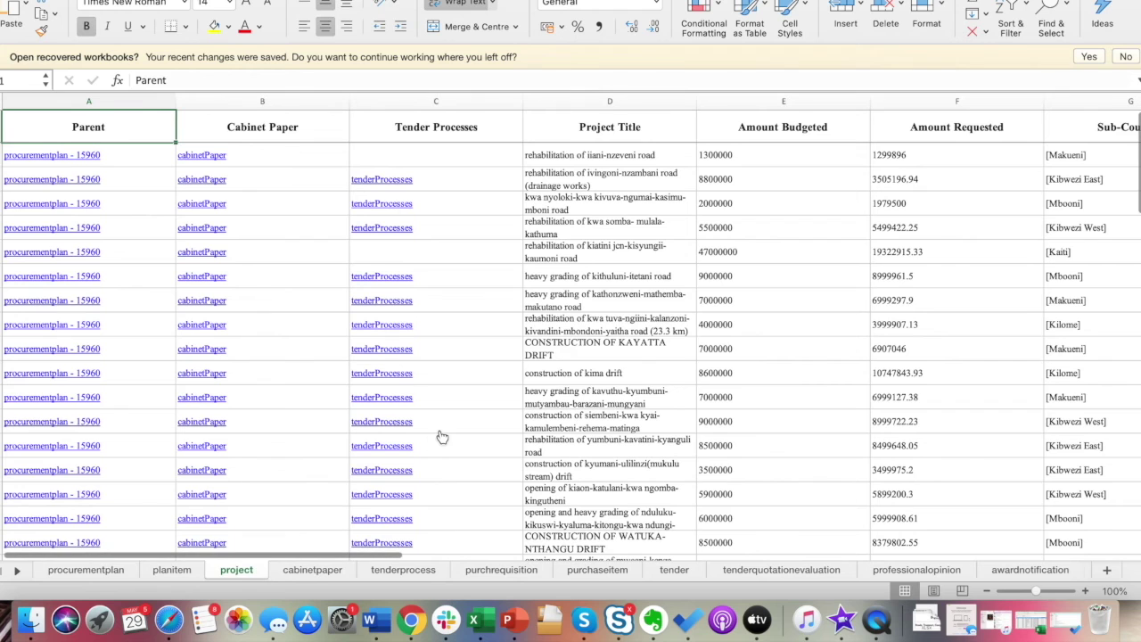
{"action": "scroll", "coordinate": [732, 349], "scroll_direction": "right", "scroll_amount": 2}
{"action": "scroll", "coordinate": [733, 349], "scroll_direction": "right", "scroll_amount": 4}
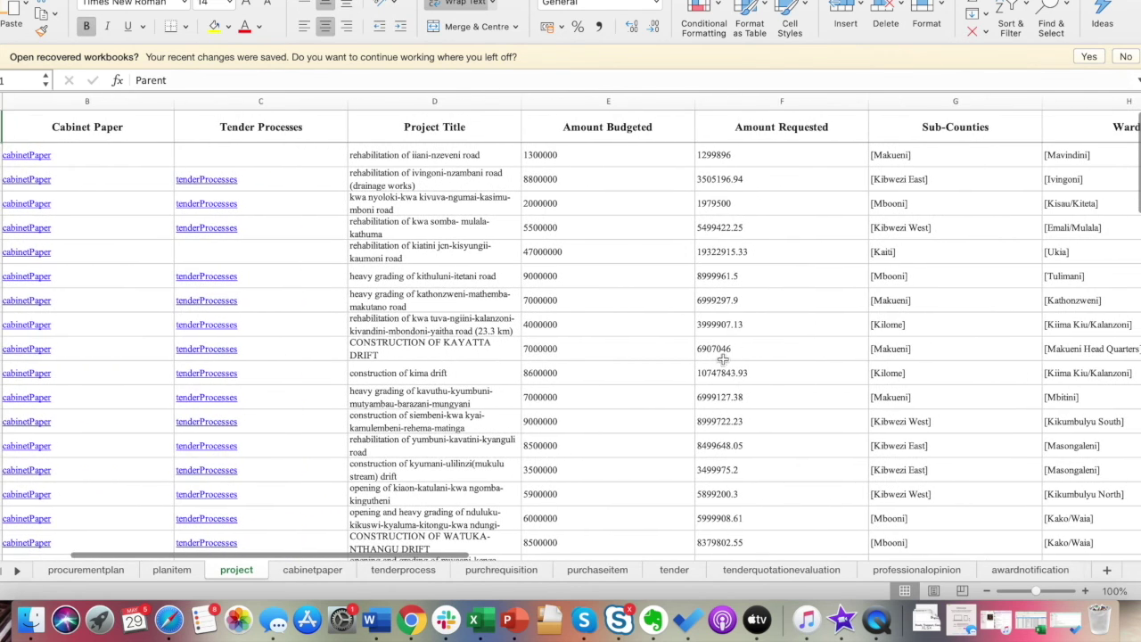
{"action": "left_click", "coordinate": [312, 571]}
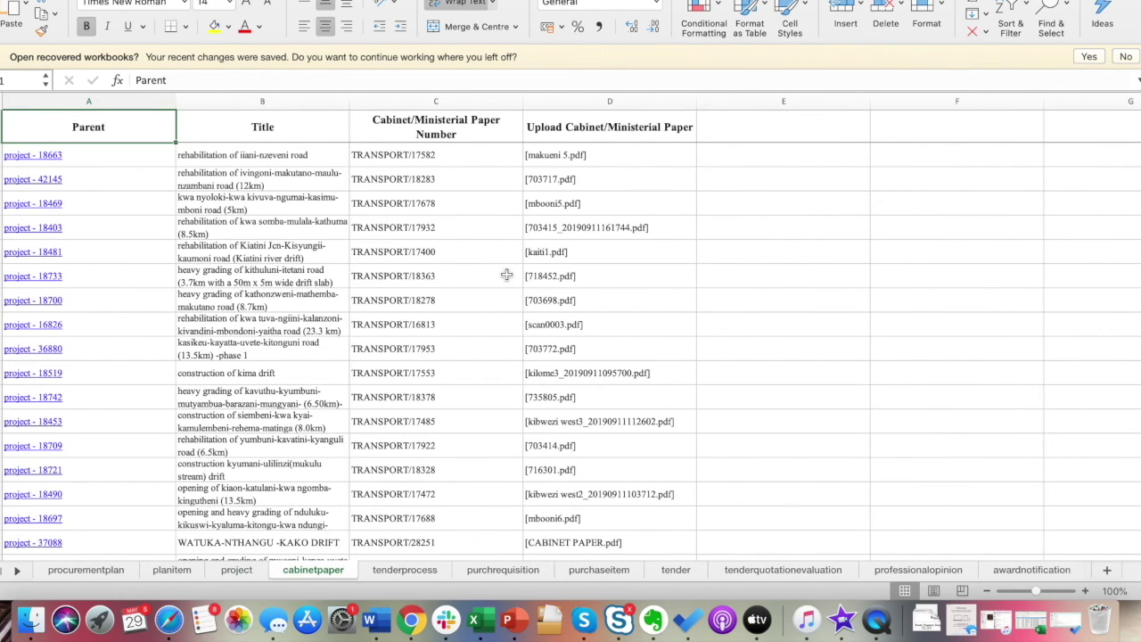
{"action": "left_click", "coordinate": [422, 575]}
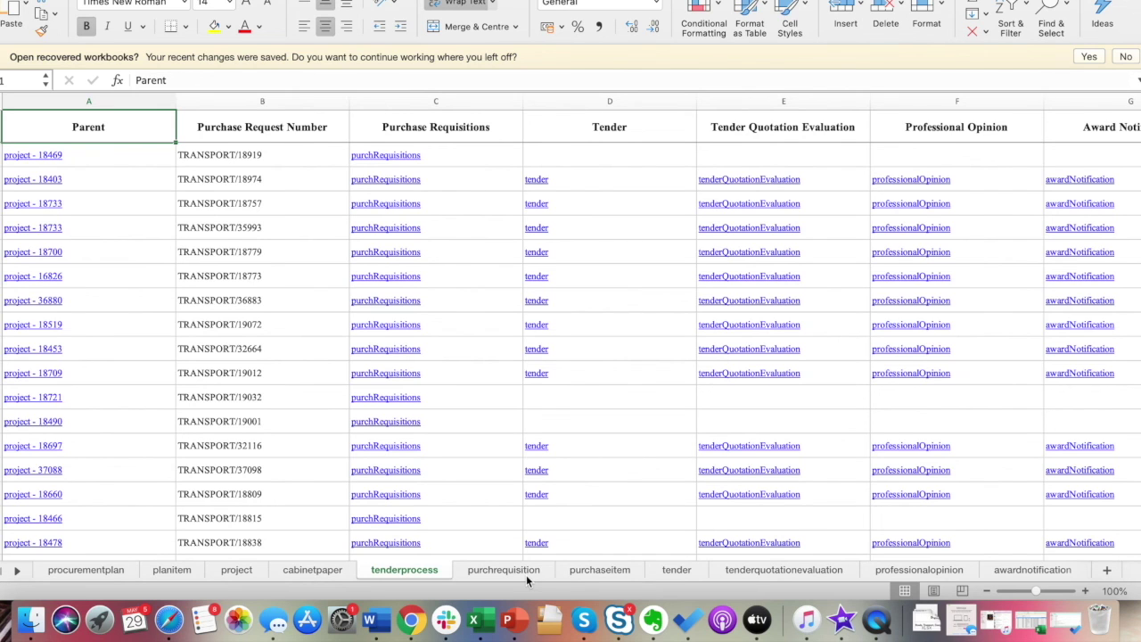
{"action": "left_click", "coordinate": [525, 574]}
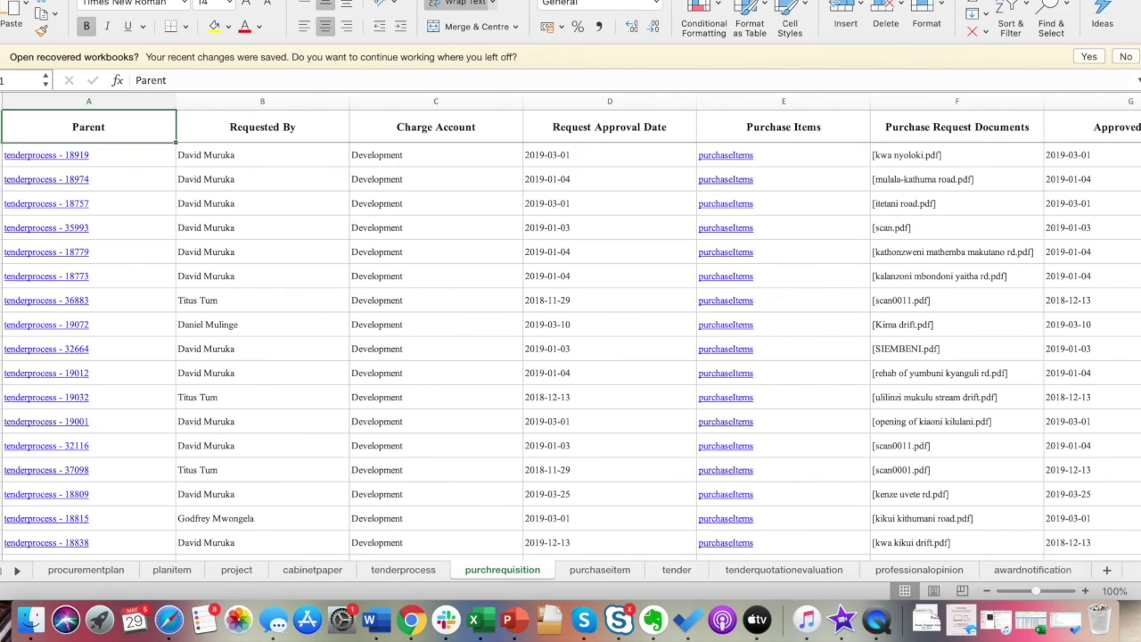
{"action": "left_click", "coordinate": [410, 621]}
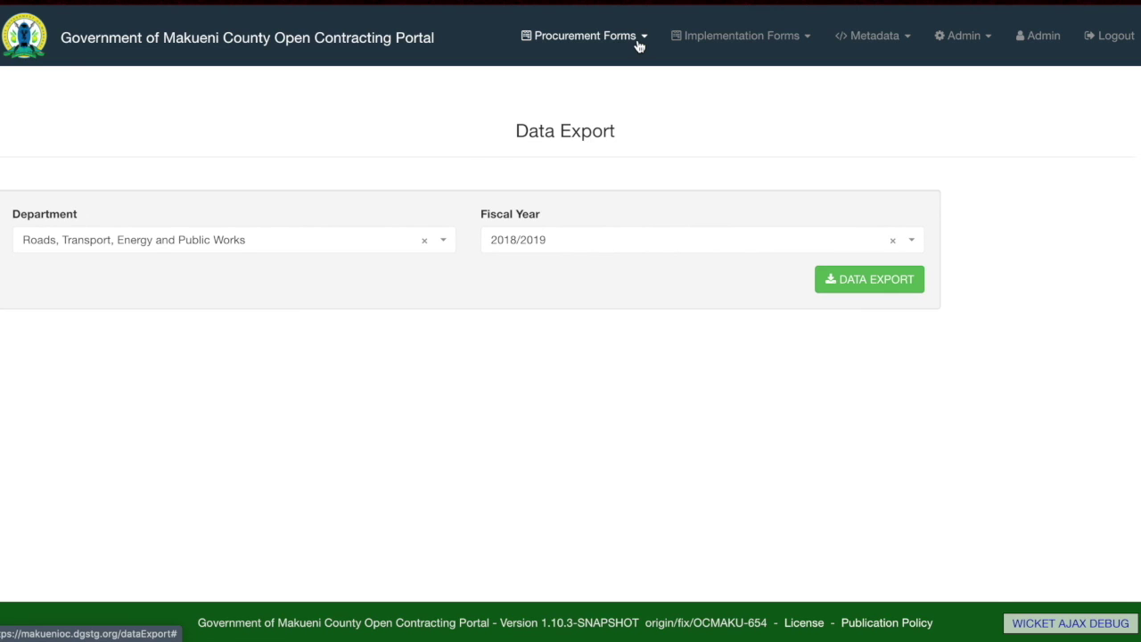
Open the Procurement Plan list and filter it to SUBMITTED plans.
{"action": "left_click", "coordinate": [639, 43]}
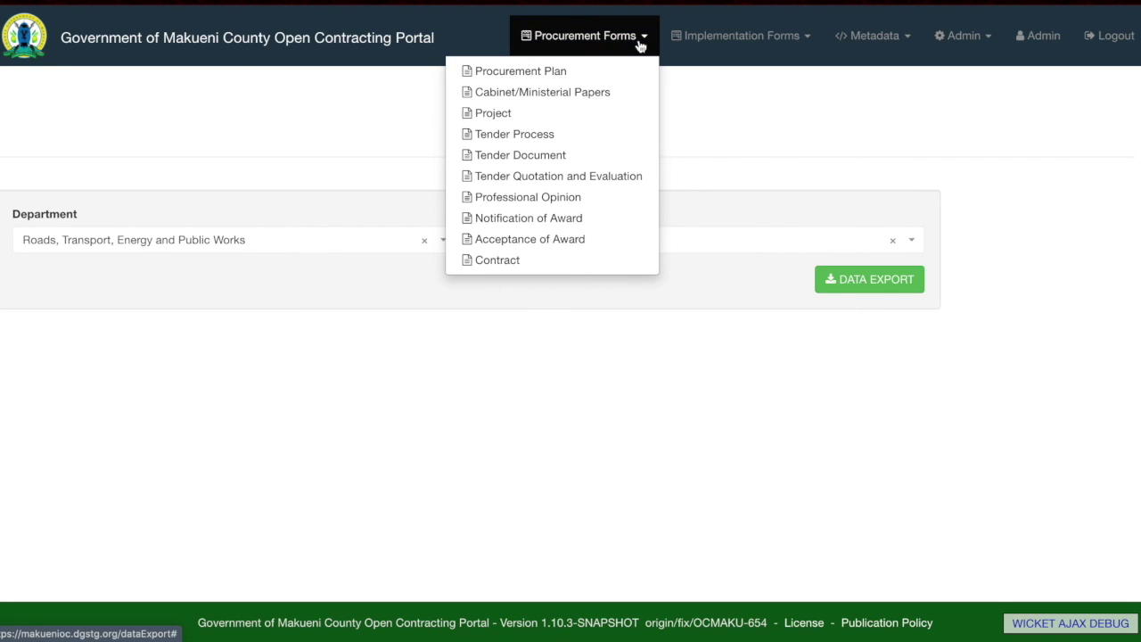
{"action": "left_click", "coordinate": [549, 71]}
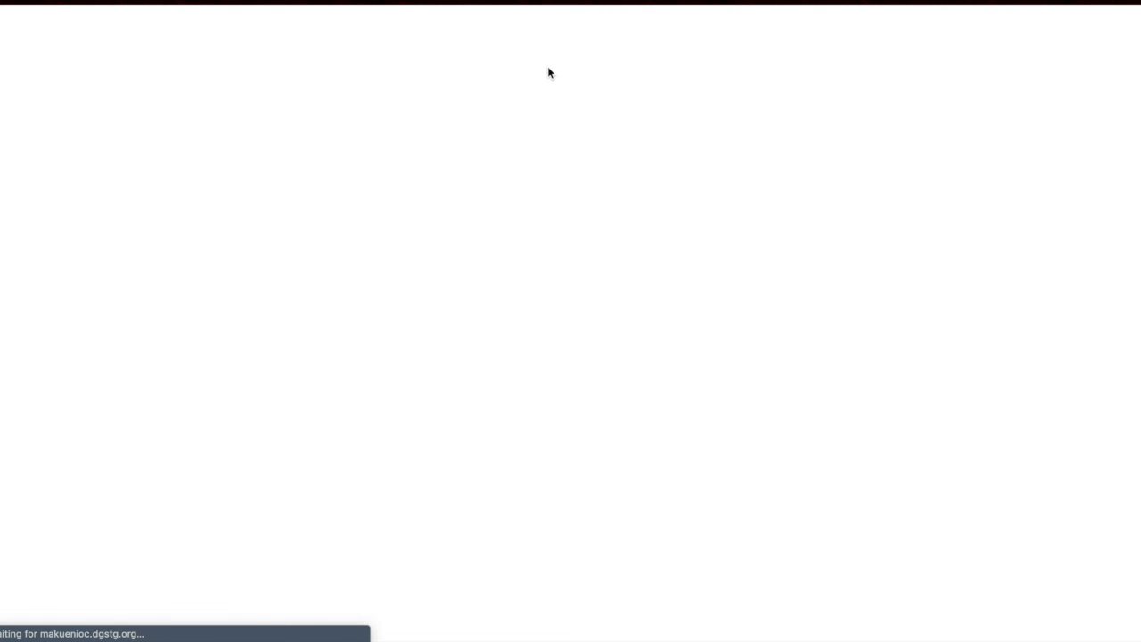
{"action": "left_click", "coordinate": [165, 232]}
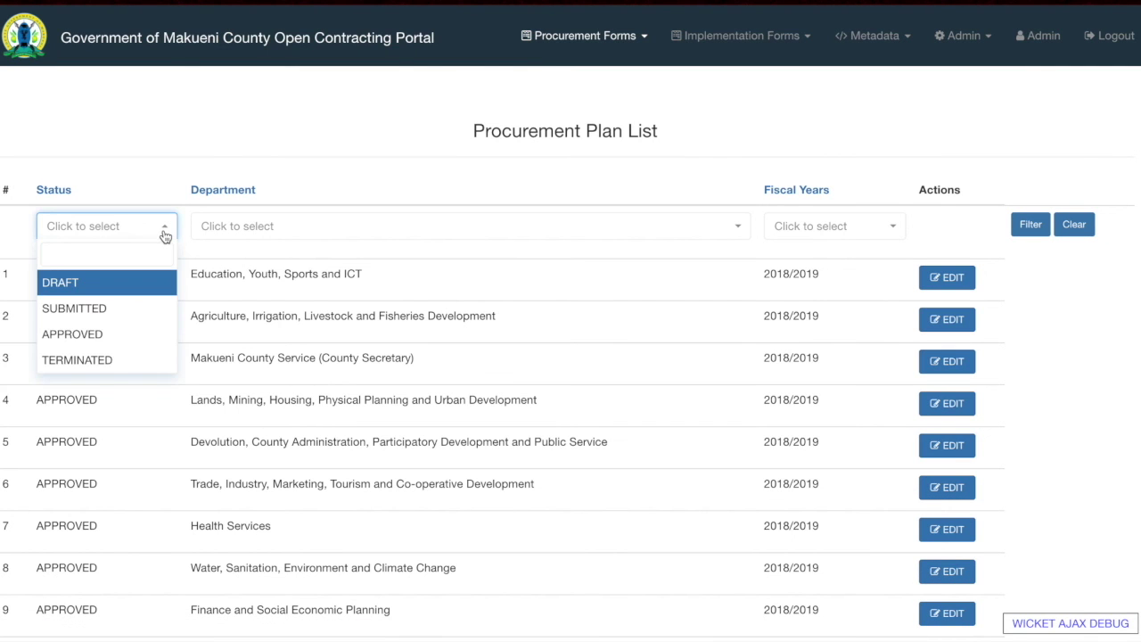
{"action": "left_click", "coordinate": [155, 316]}
Filter to Roads, Transport, Energy and Public Works and 2018/2019, and switch the status to APPROVED.
{"action": "left_click", "coordinate": [361, 228]}
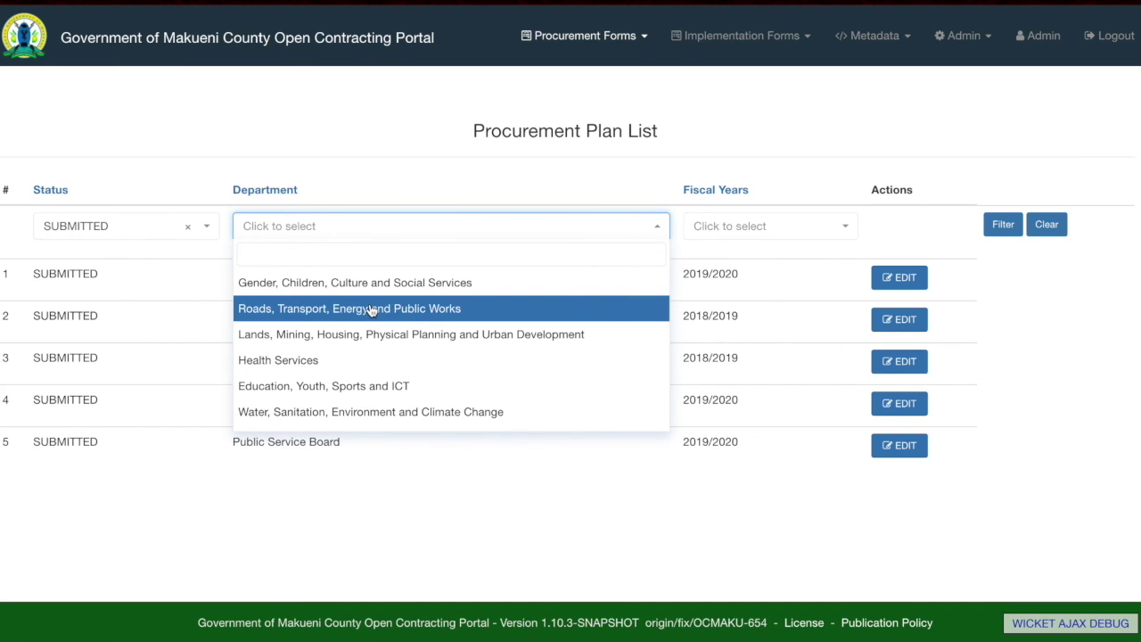
{"action": "left_click", "coordinate": [372, 309]}
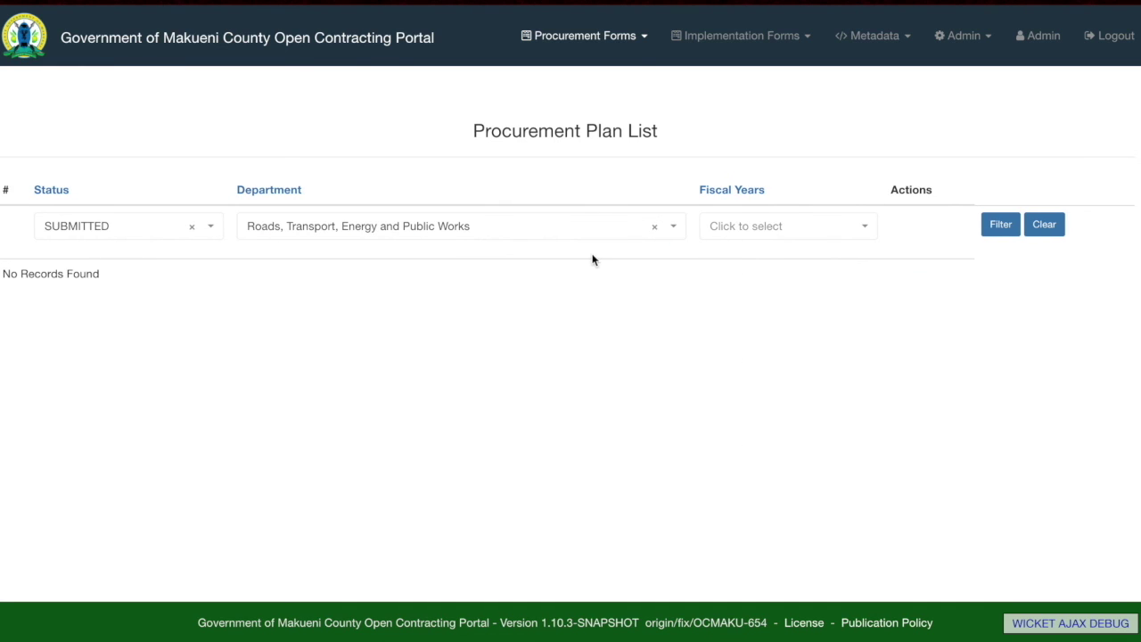
{"action": "left_click", "coordinate": [721, 225]}
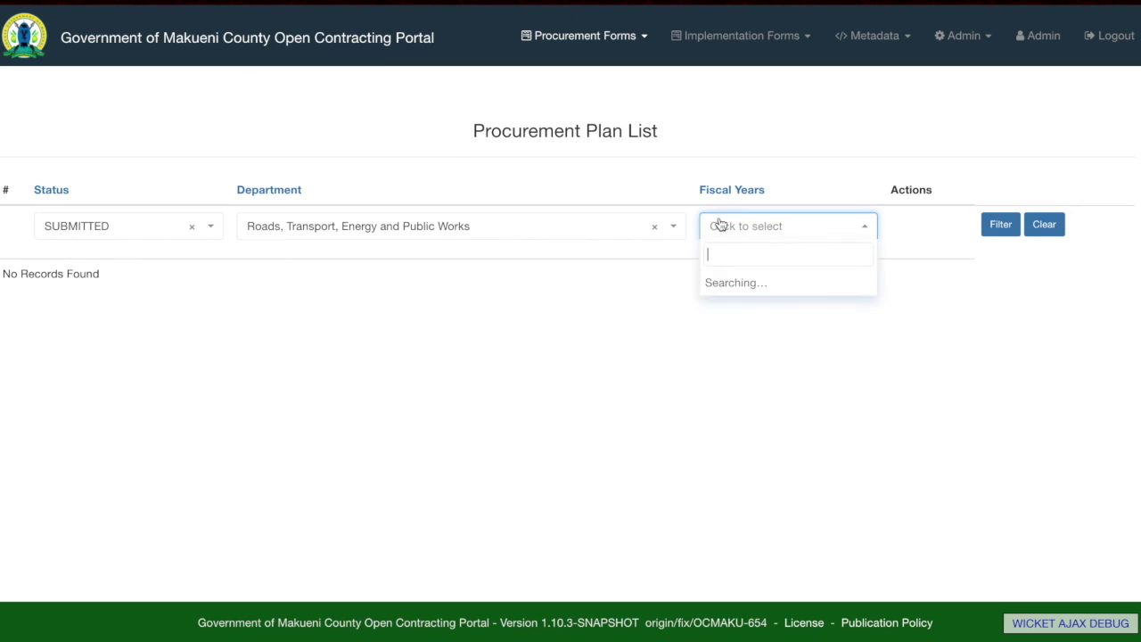
{"action": "left_click", "coordinate": [739, 281]}
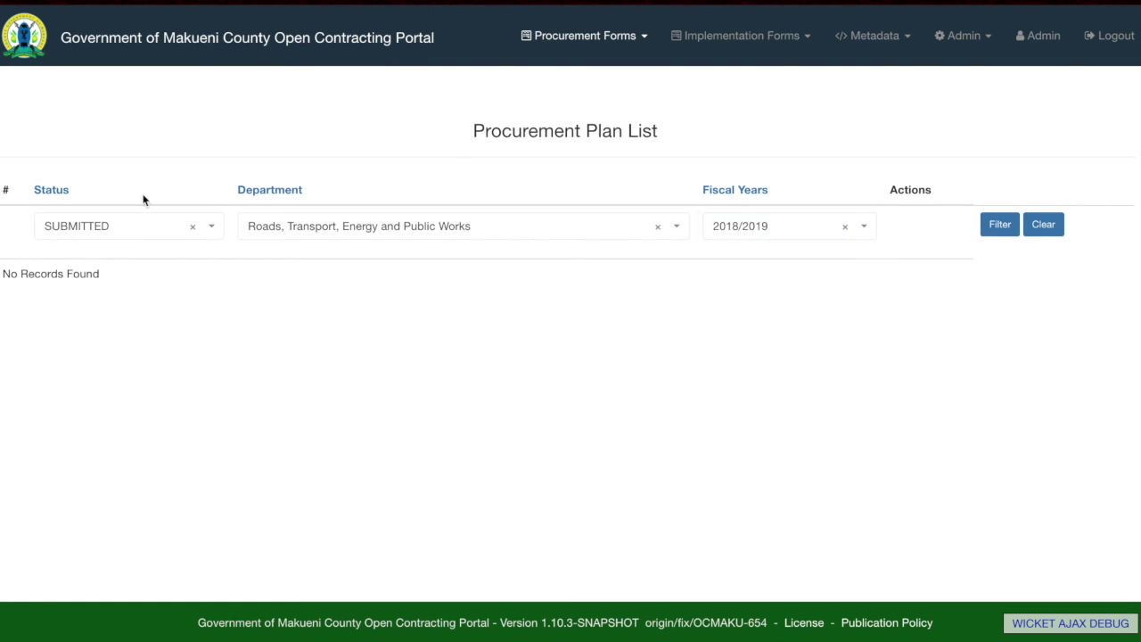
{"action": "left_click", "coordinate": [192, 227]}
{"action": "left_click", "coordinate": [198, 228]}
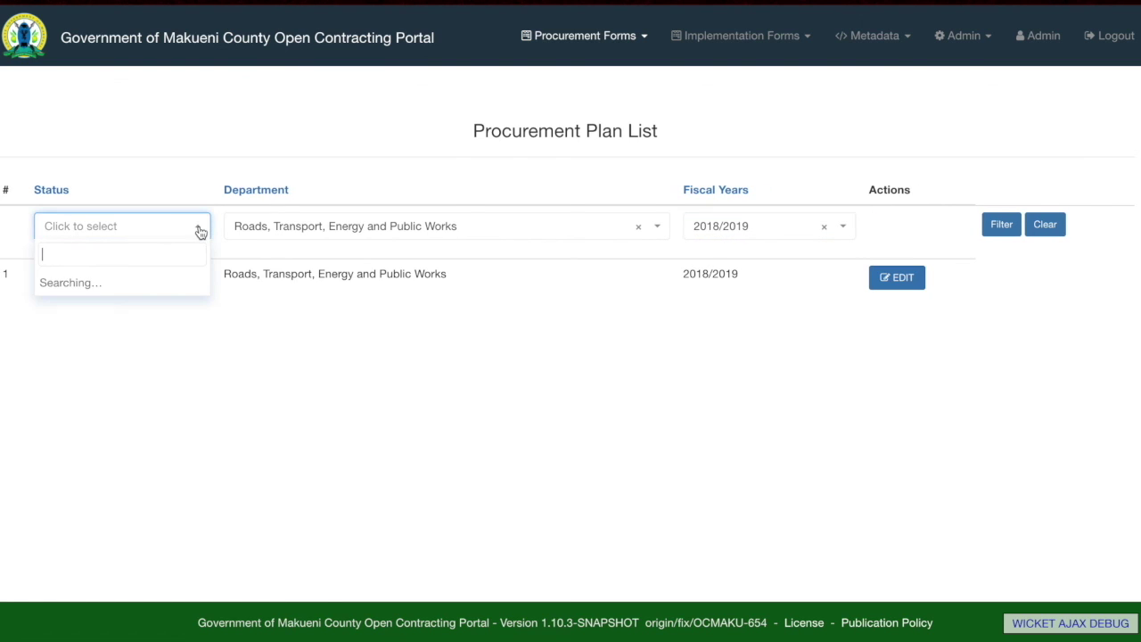
{"action": "left_click", "coordinate": [136, 337]}
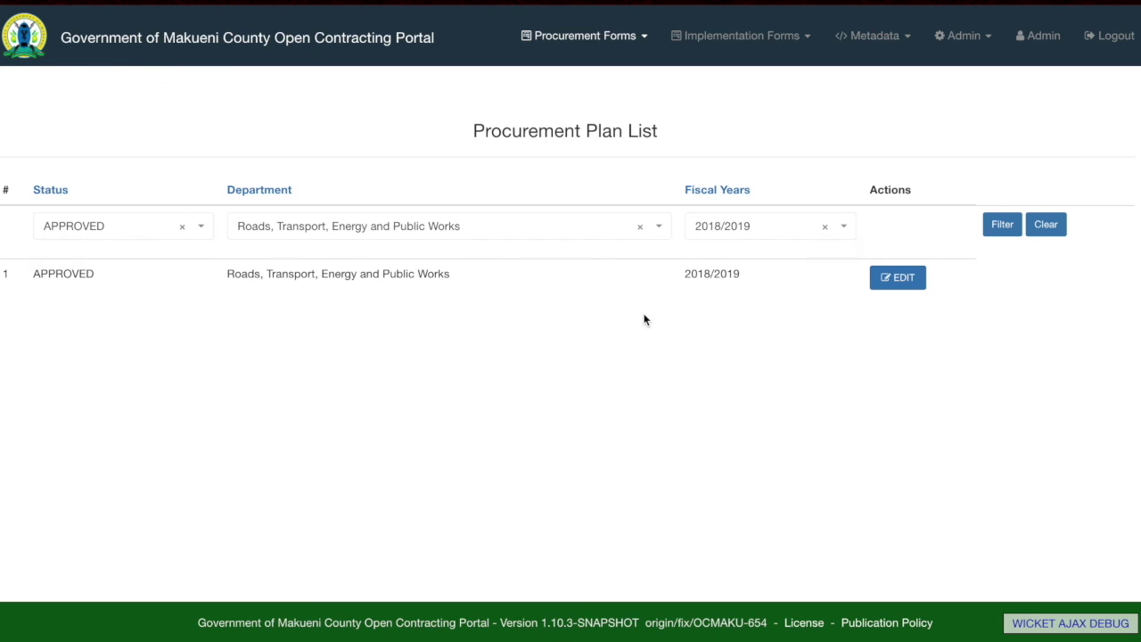
Open the approved 2018/2019 Roads plan, show the laptop item's details, and review the item list.
{"action": "left_click", "coordinate": [900, 277]}
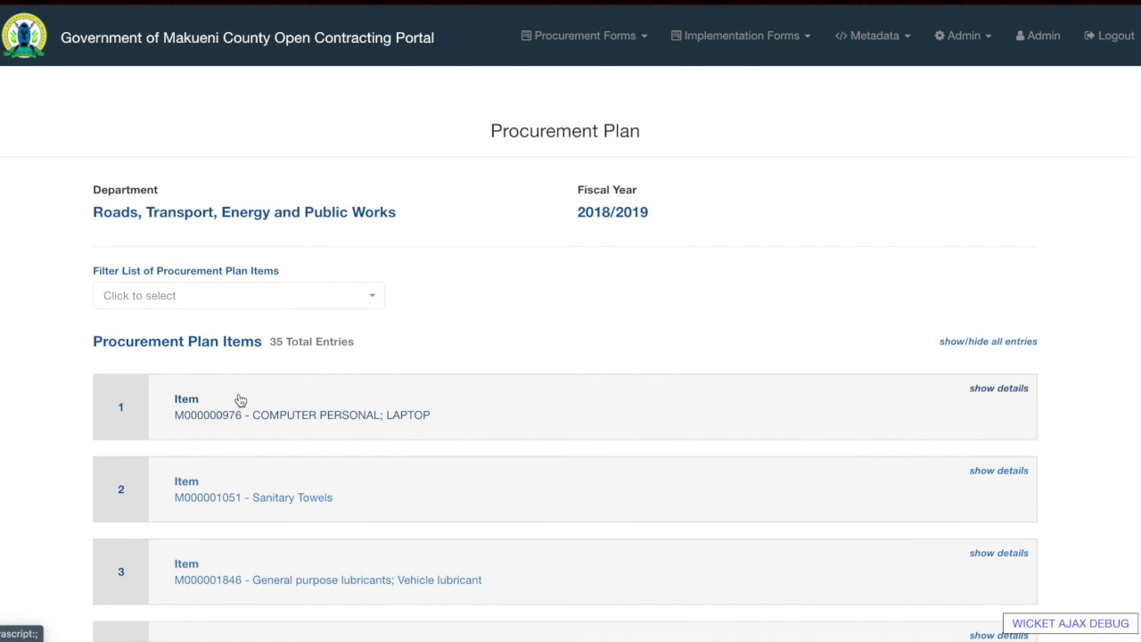
{"action": "left_click", "coordinate": [240, 399]}
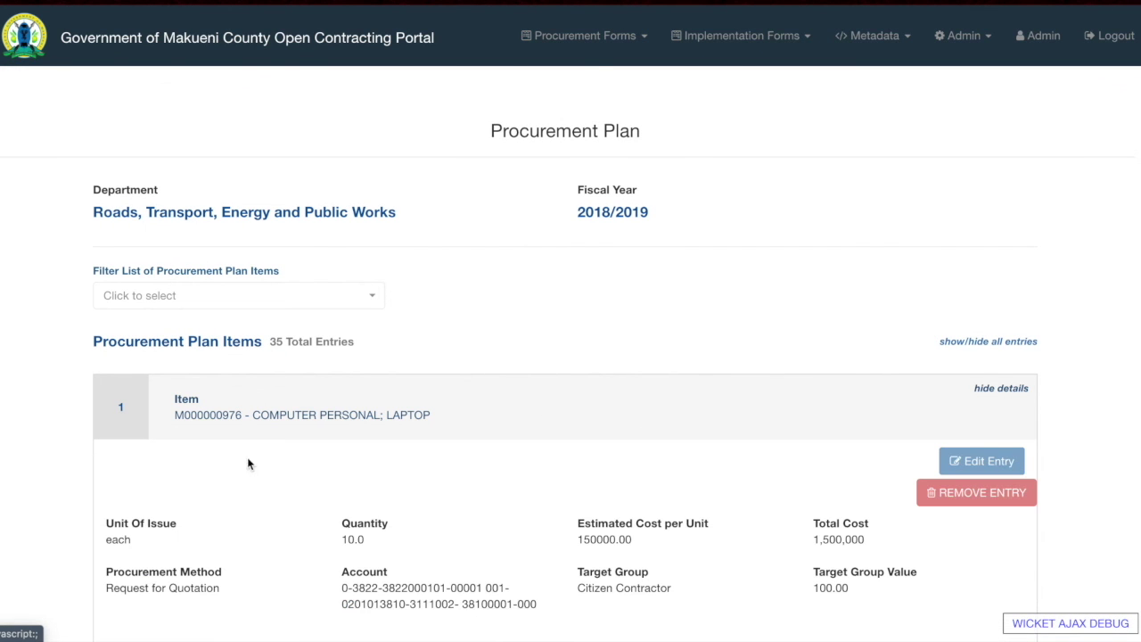
{"action": "scroll", "coordinate": [249, 483], "scroll_direction": "down", "scroll_amount": 5}
{"action": "scroll", "coordinate": [251, 492], "scroll_direction": "down", "scroll_amount": 7}
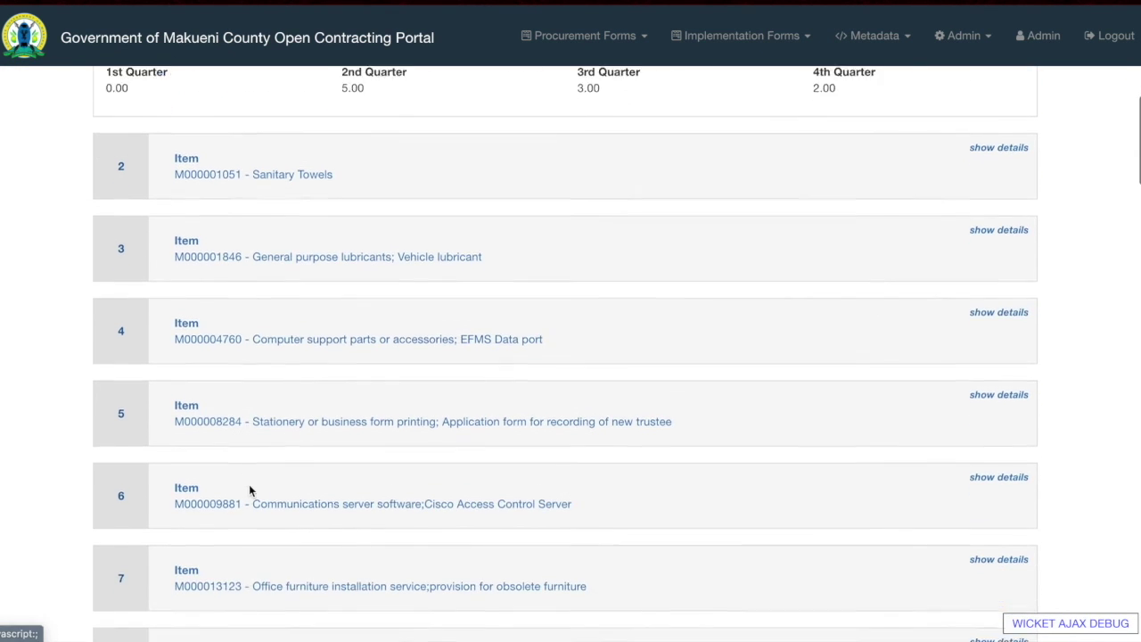
{"action": "scroll", "coordinate": [249, 491], "scroll_direction": "down", "scroll_amount": 3}
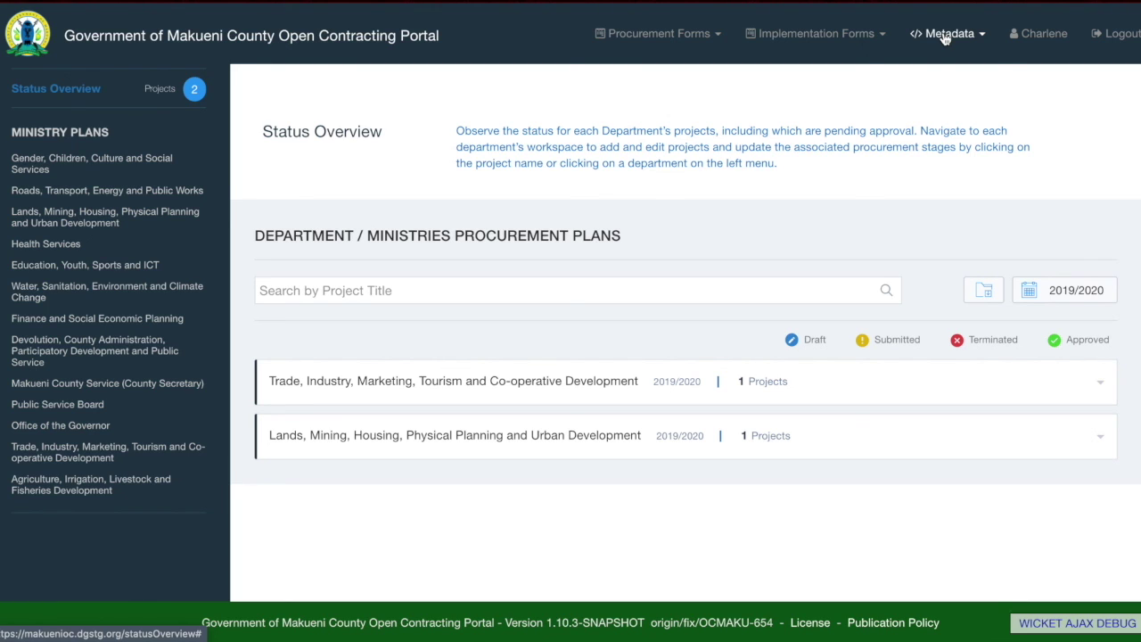
Go to Metadata > Suppliers for the supplier list, then open the logged-in user's Edit User page.
{"action": "left_click", "coordinate": [944, 35]}
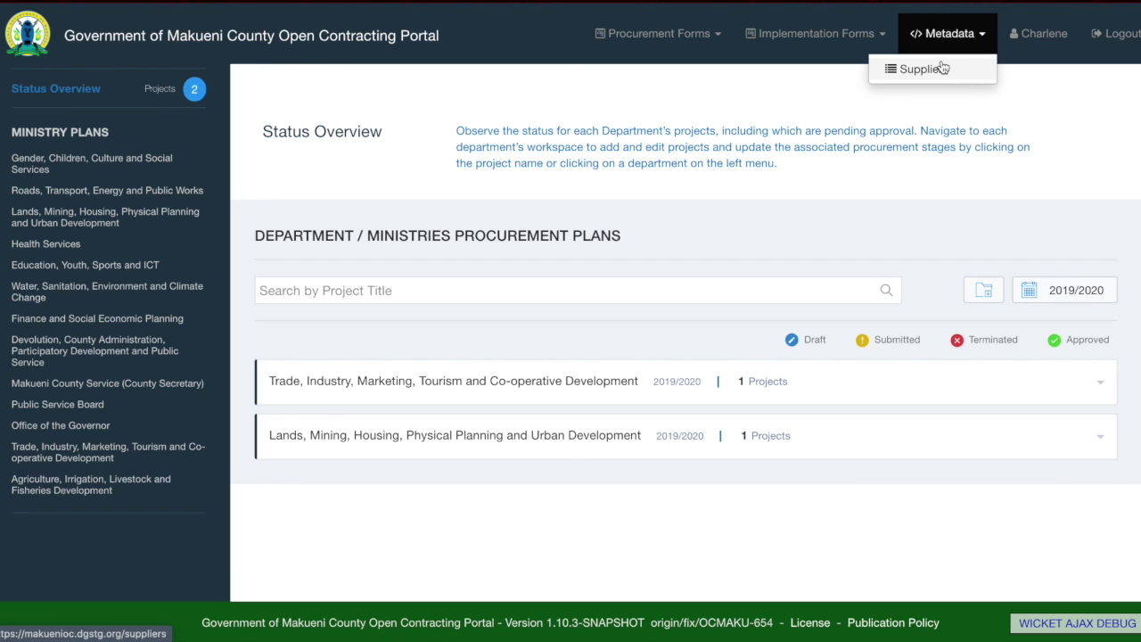
{"action": "left_click", "coordinate": [923, 68]}
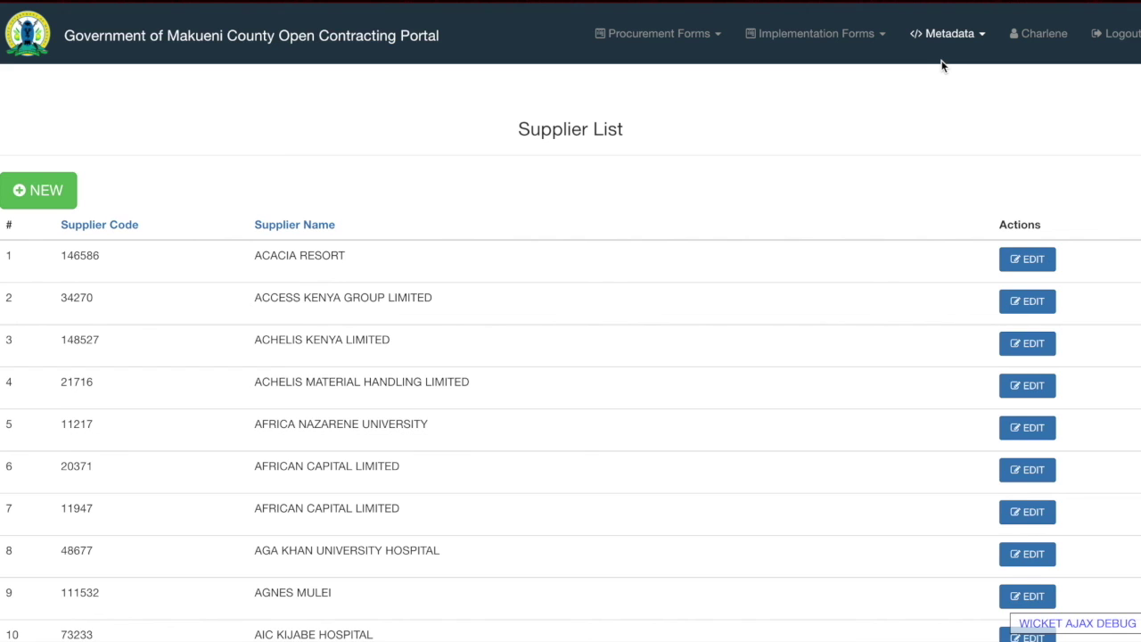
{"action": "left_click", "coordinate": [951, 46]}
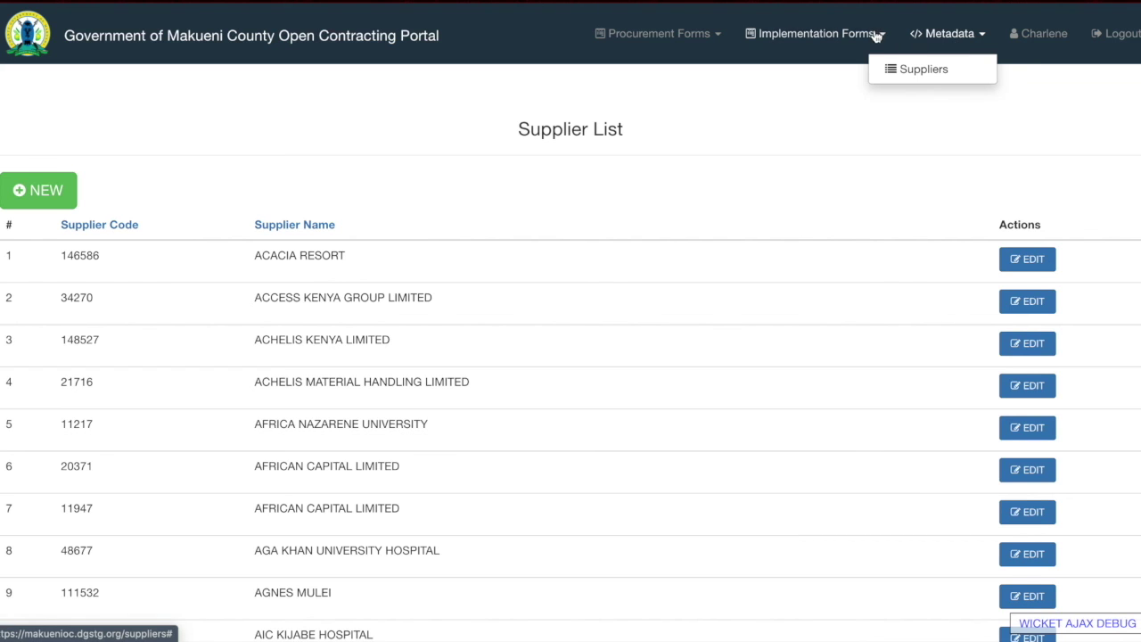
{"action": "left_click", "coordinate": [1028, 45]}
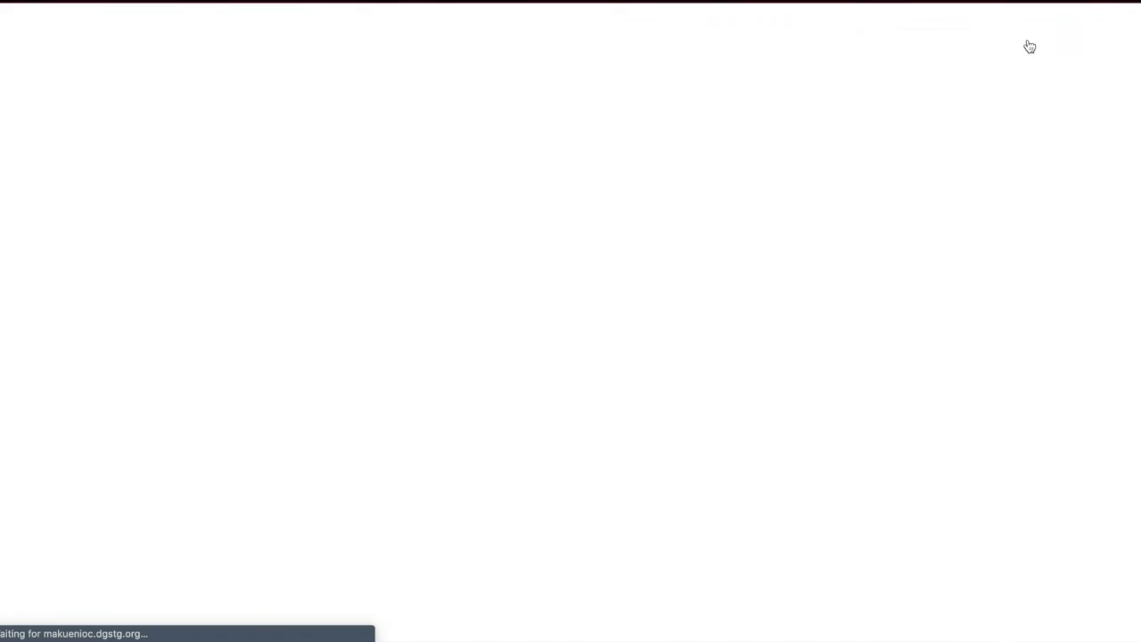